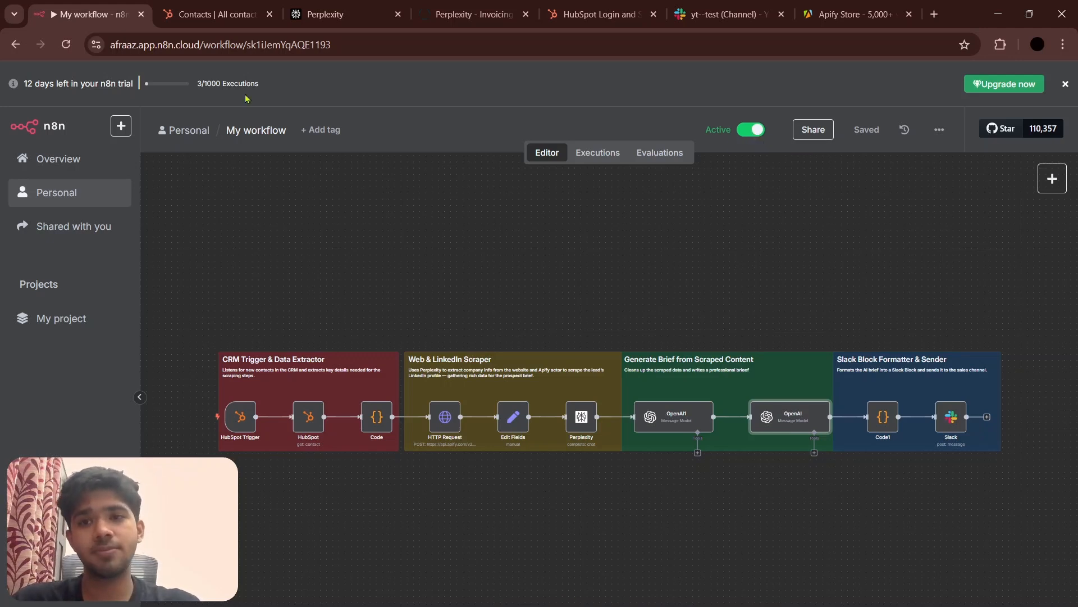
Step: Review the filled-in Create Contact form in HubSpot and open the execution history of My workflow in n8n
click(221, 15)
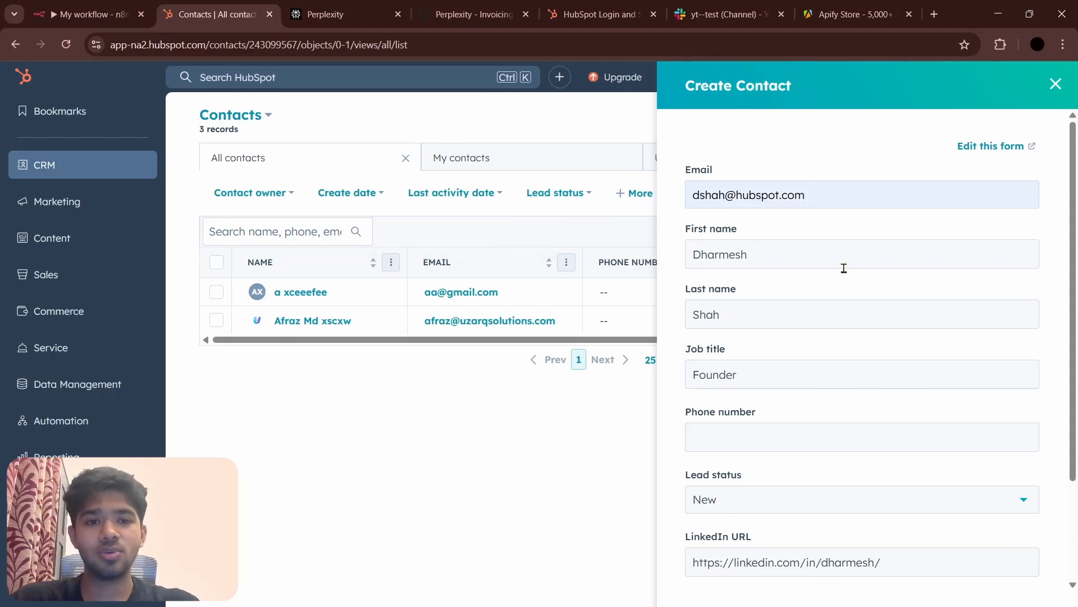
scroll(843, 267, down, 1)
scroll(842, 267, down, 2)
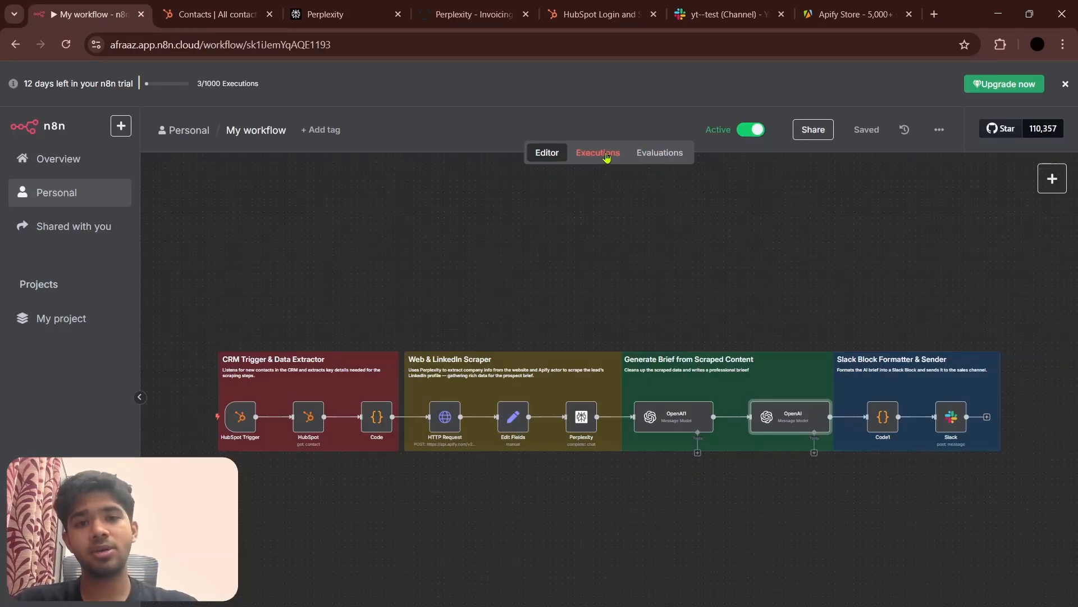
click(606, 157)
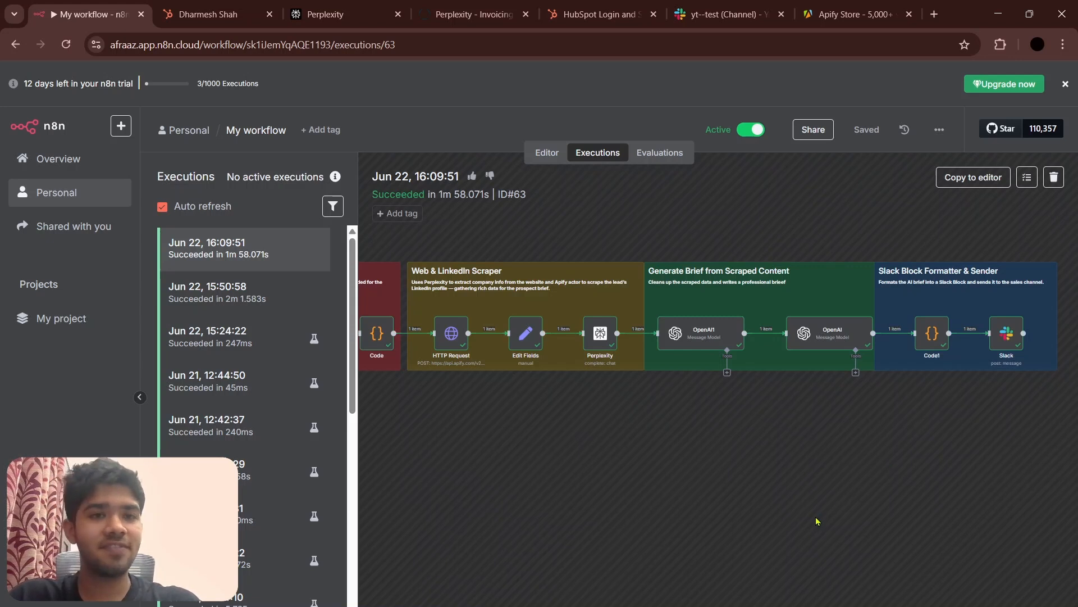
Step: Switch to the yt--test Slack channel and read the New Lead - Inbound brief from Lead Name through Company Size & Location
click(736, 12)
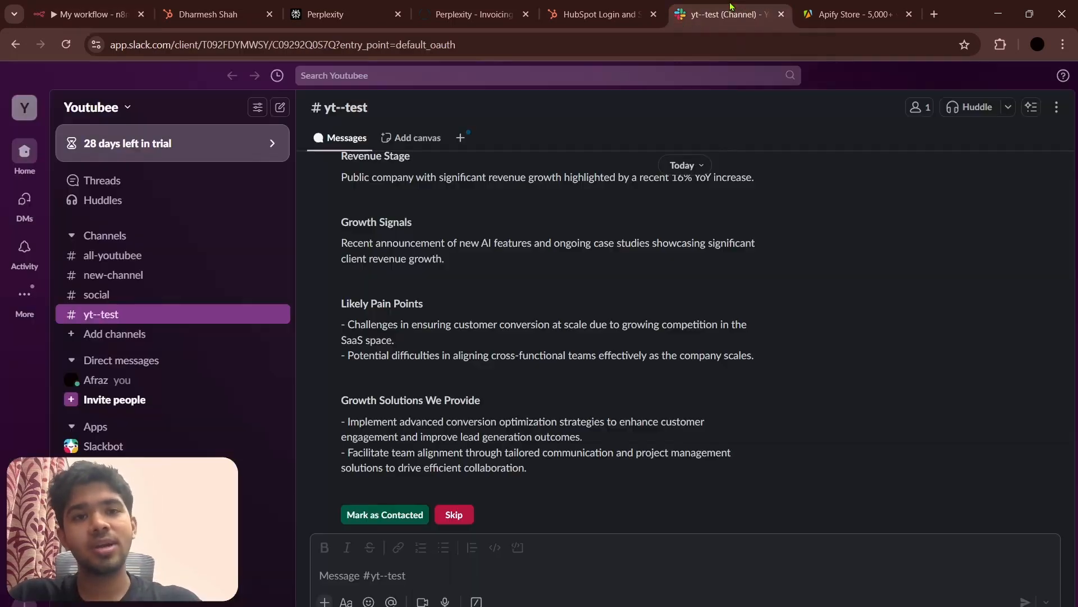
scroll(631, 181, up, 9)
scroll(600, 265, down, 2)
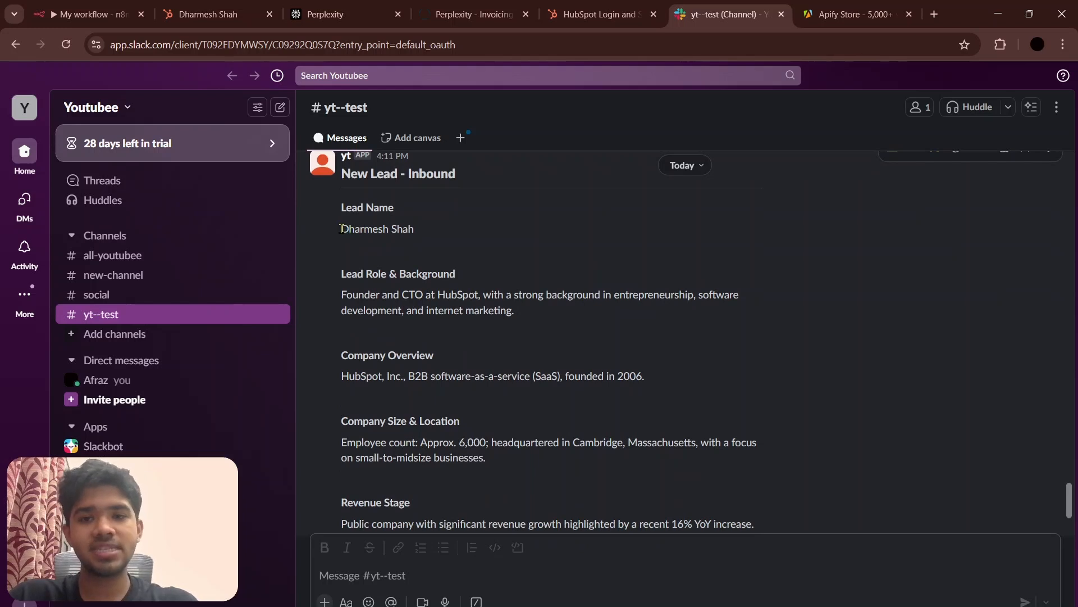
drag(340, 228, 416, 230)
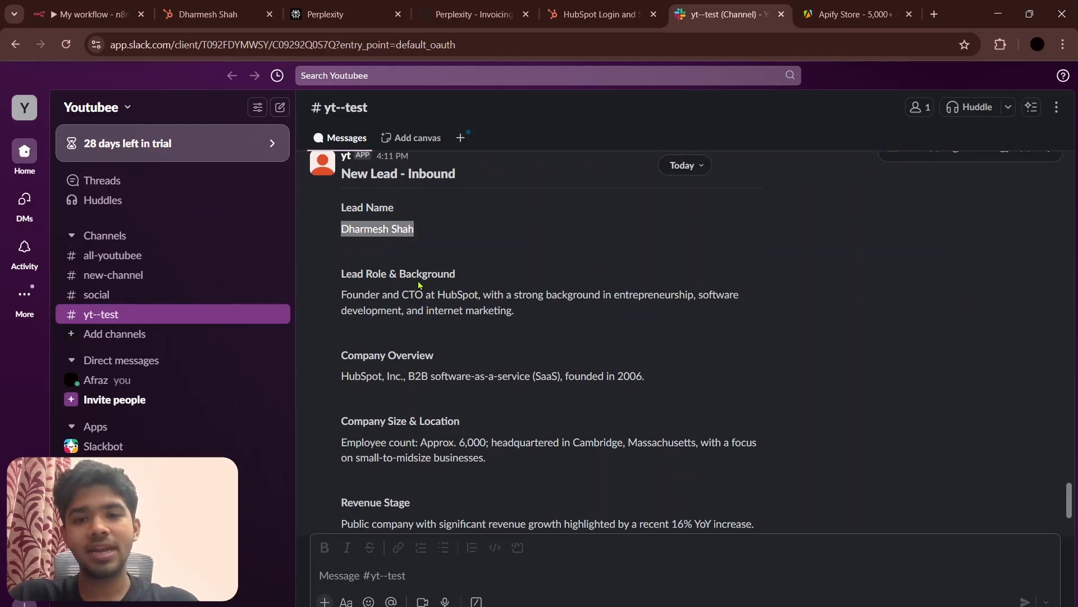
scroll(418, 280, down, 1)
drag(340, 288, 435, 288)
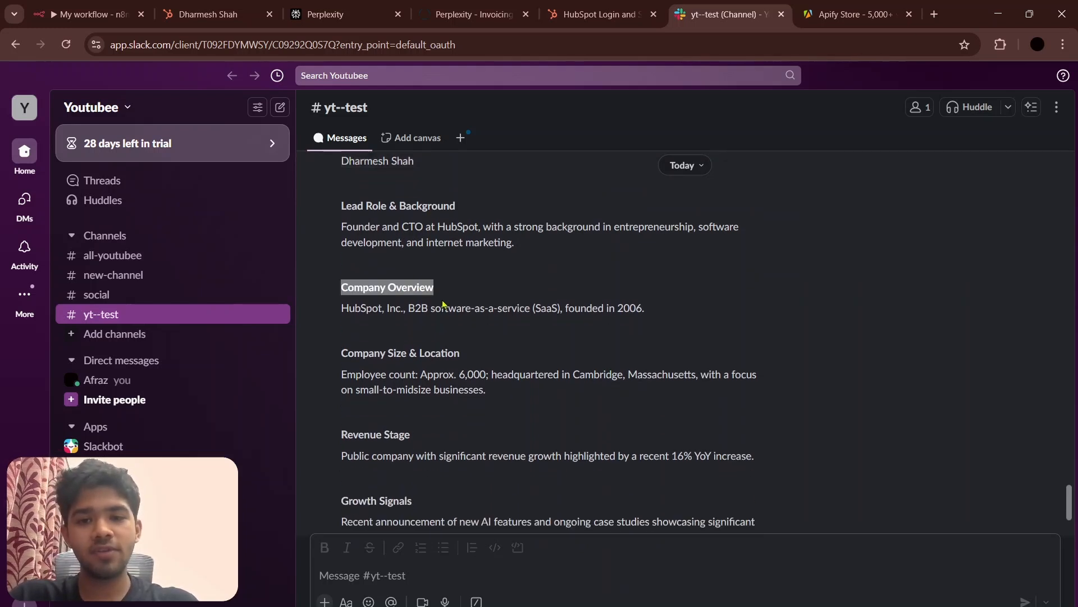
drag(343, 346, 500, 374)
scroll(500, 375, down, 3)
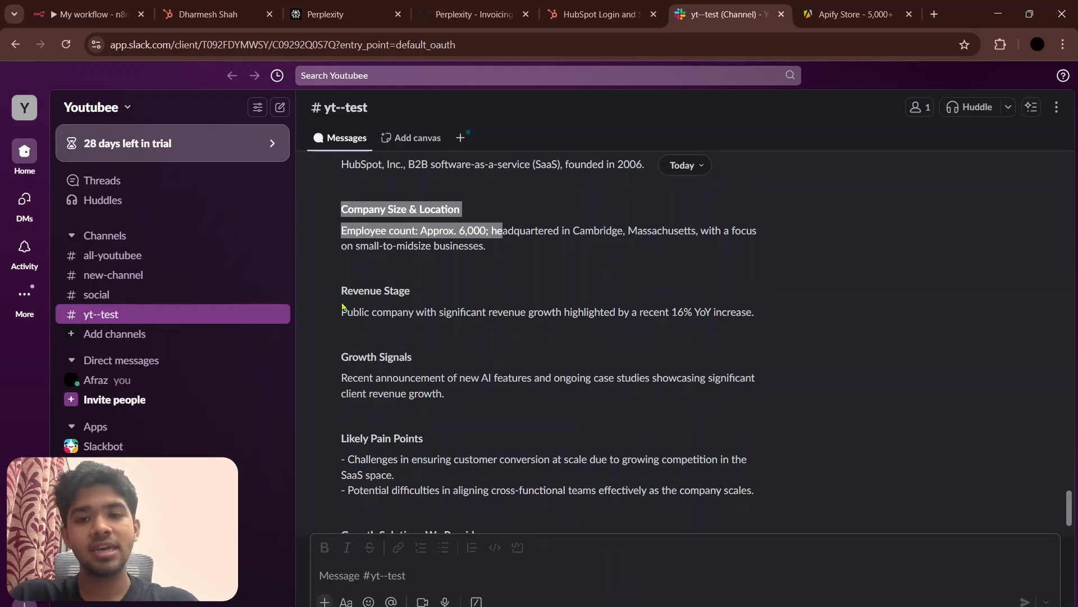
Step: Read the Revenue Stage, Growth Signals, Likely Pain Points and Growth Solutions We Provide sections of the lead brief
click(344, 299)
drag(343, 300, 379, 308)
drag(359, 357, 394, 362)
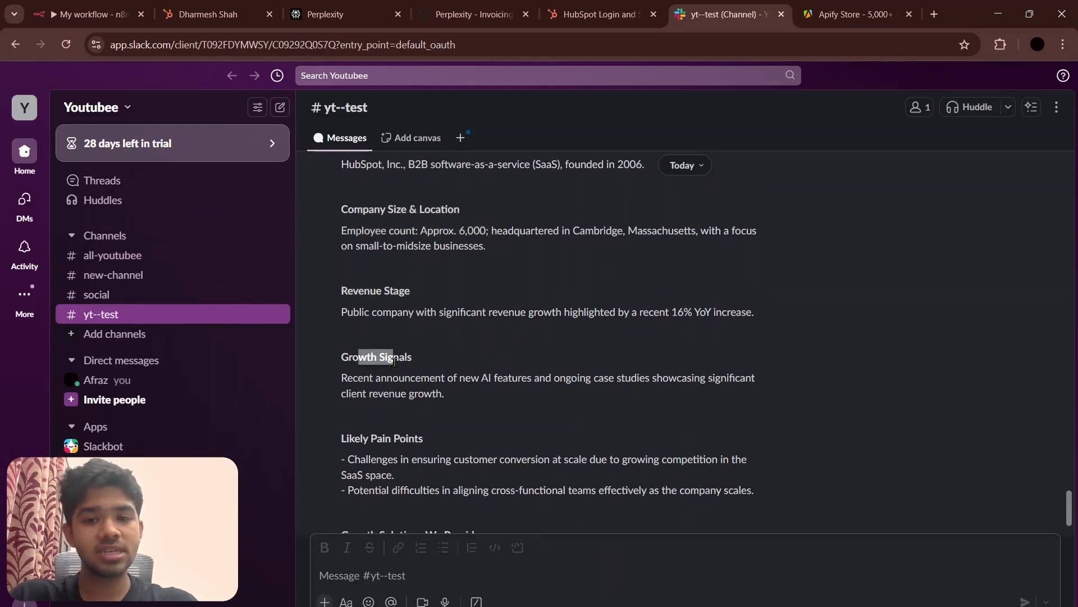
scroll(395, 363, down, 2)
drag(341, 306, 387, 329)
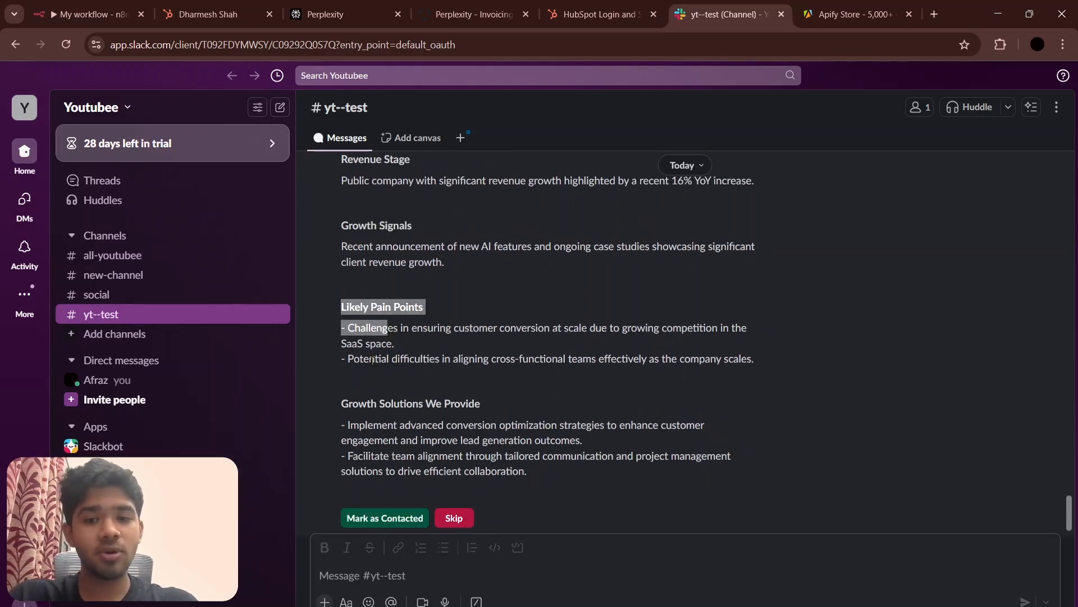
drag(342, 404, 477, 427)
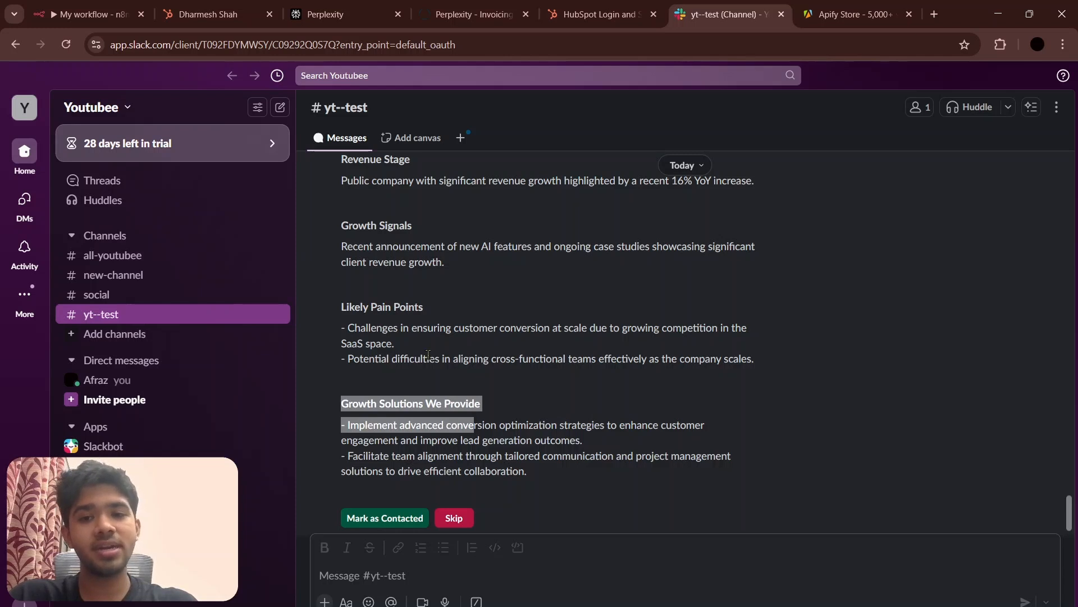
Step: Re-read the individual bullet points under Likely Pain Points and Growth Solutions We Provide in the lead brief
click(341, 306)
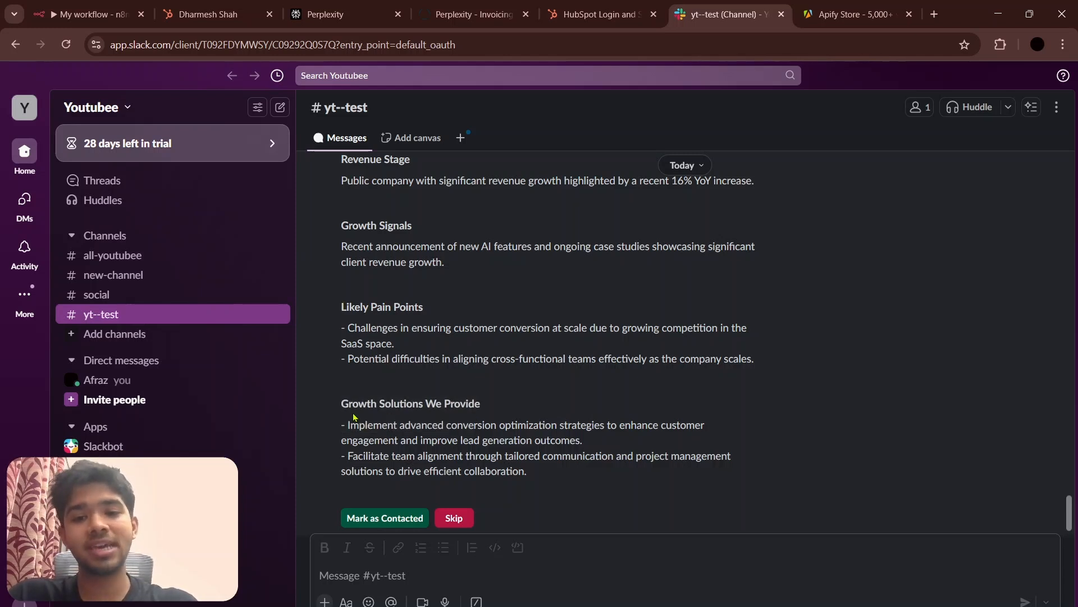
drag(348, 329, 394, 342)
click(443, 333)
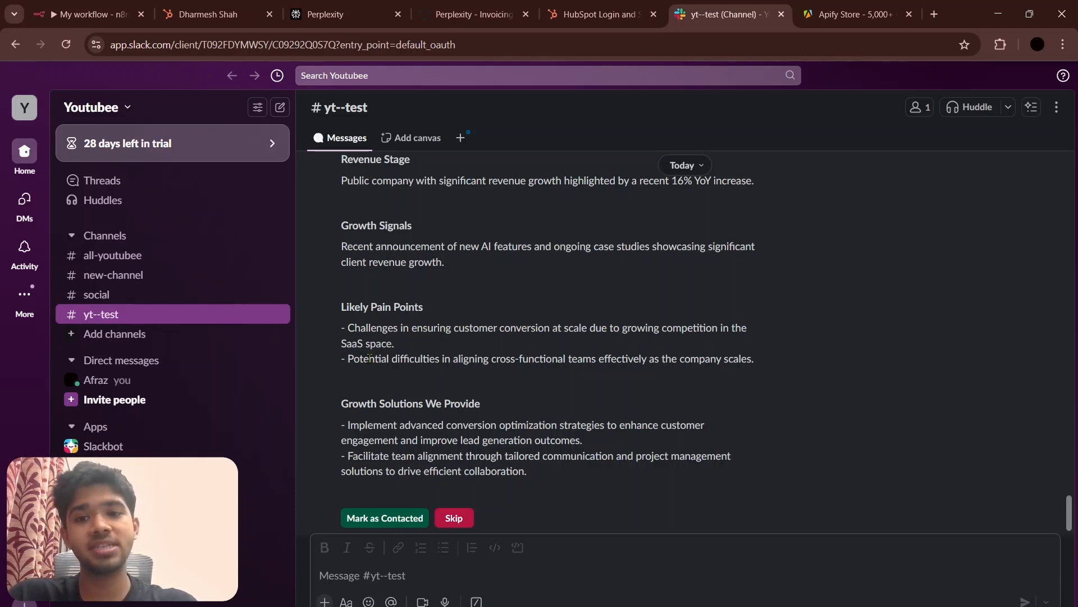
scroll(437, 362, down, 1)
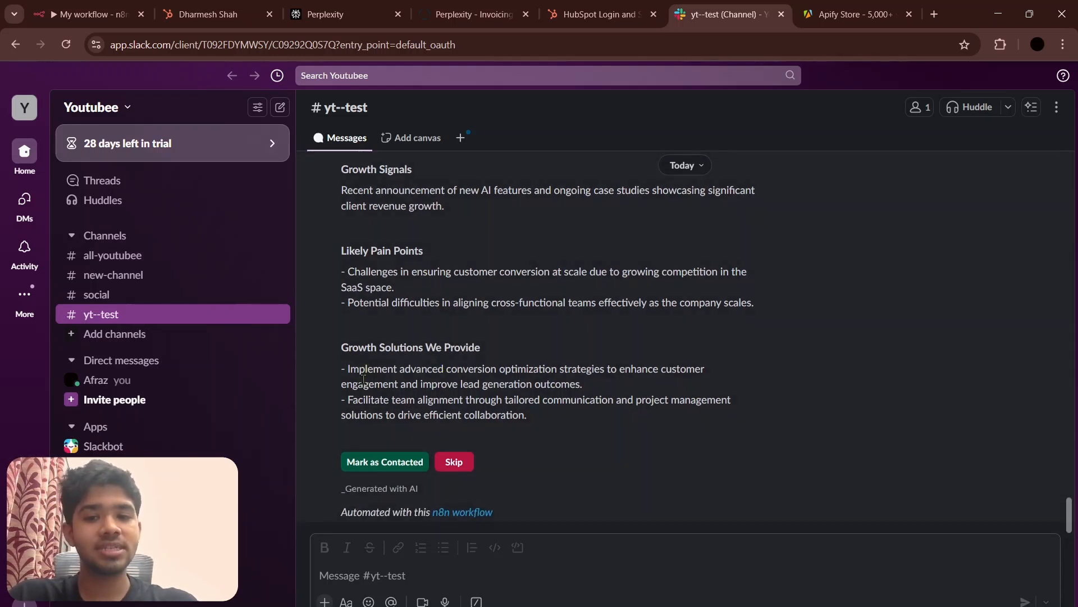
drag(356, 373, 437, 393)
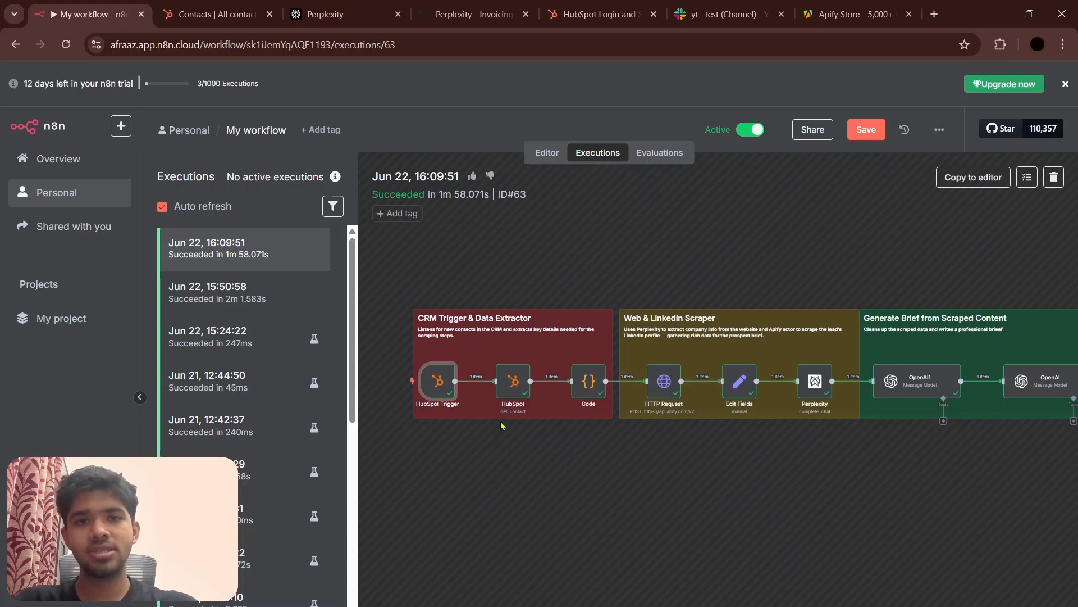
Step: In the n8n execution, inspect the HubSpot Trigger's contactId output and the HubSpot node's Contact to Get expression
double_click(448, 395)
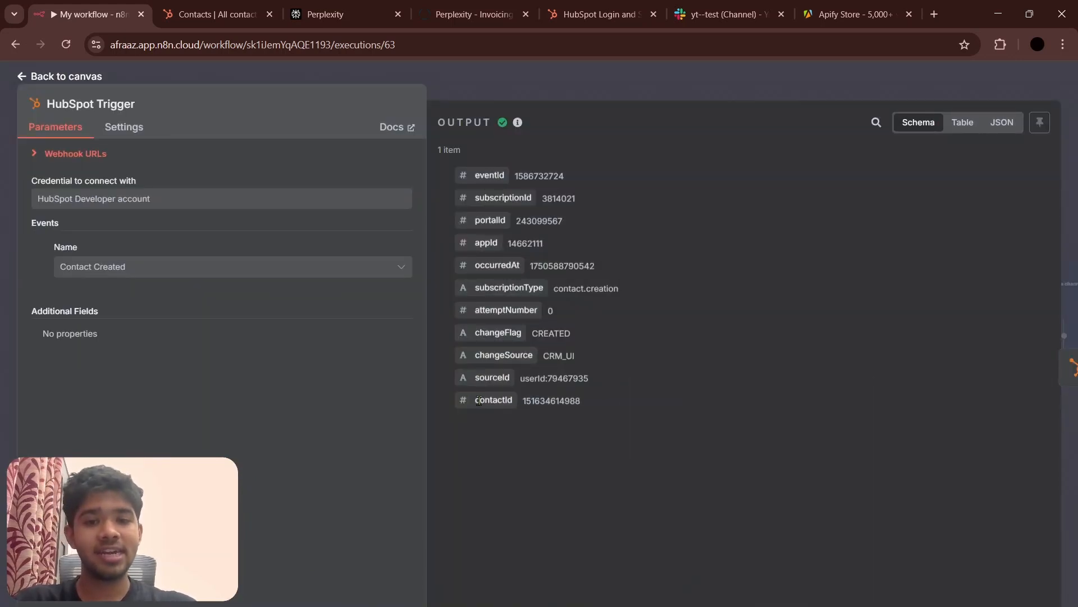
drag(479, 400, 614, 402)
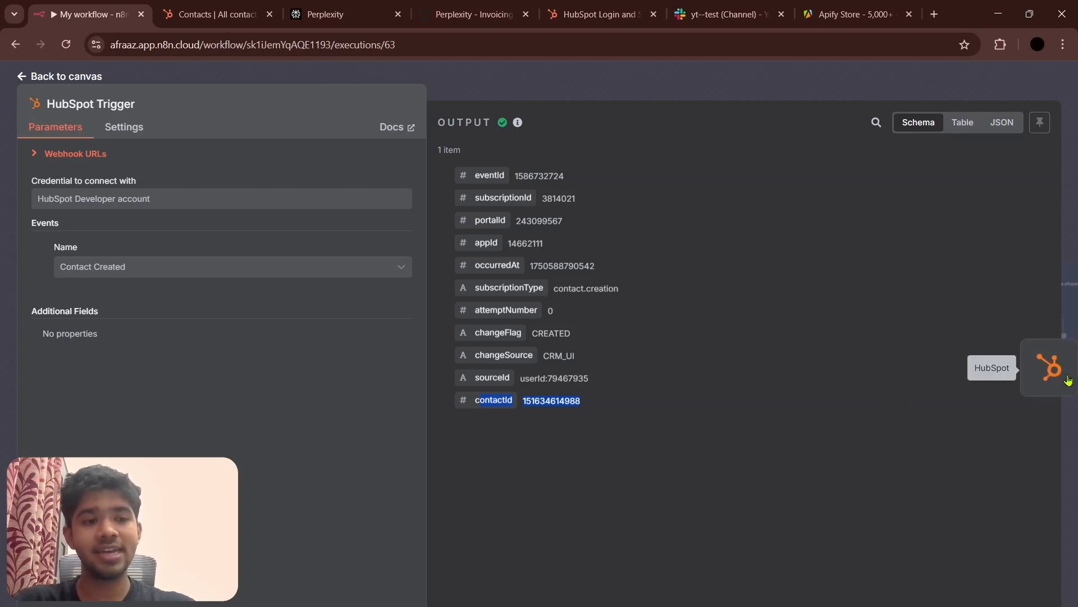
click(1067, 380)
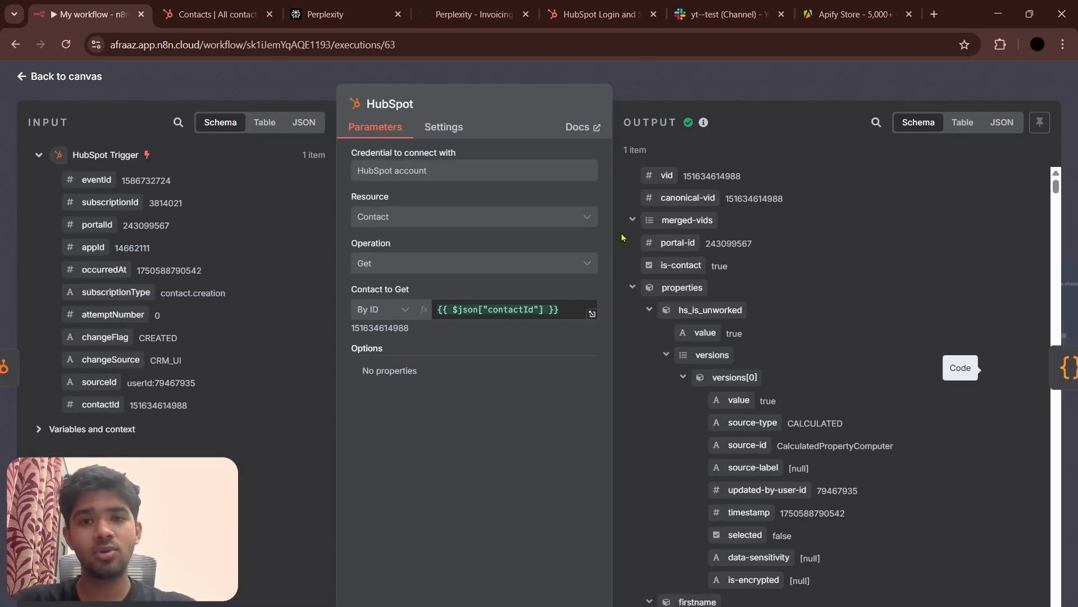
click(438, 312)
key(ctrl+a)
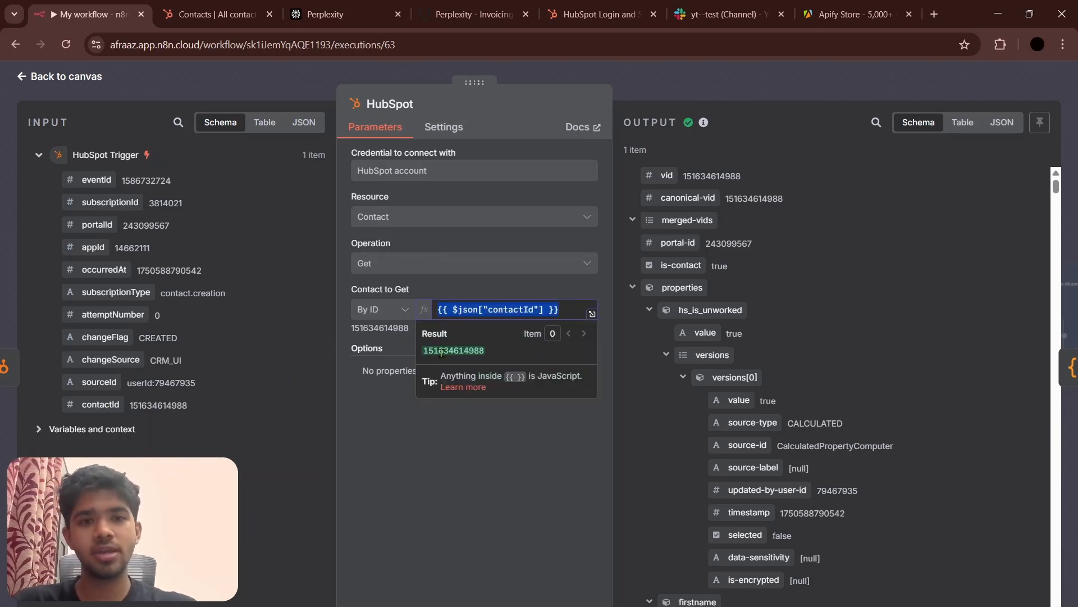
scroll(792, 312, down, 3)
scroll(791, 312, up, 3)
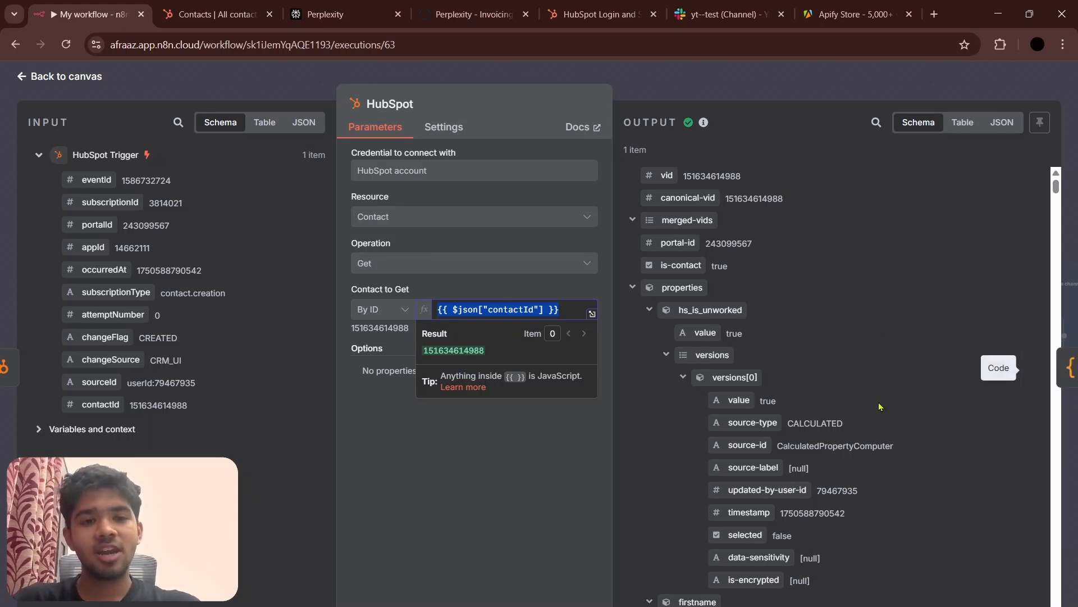
Step: Search the HubSpot node's output for "linked" and highlight the hs_linkedin_url value
click(874, 123)
text(li)
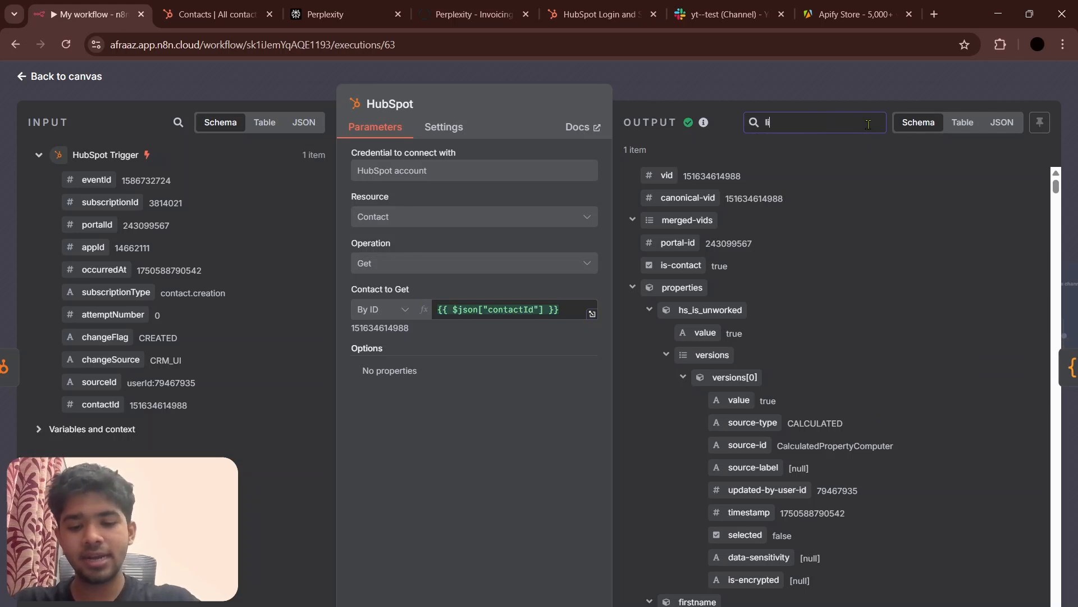
text(nked)
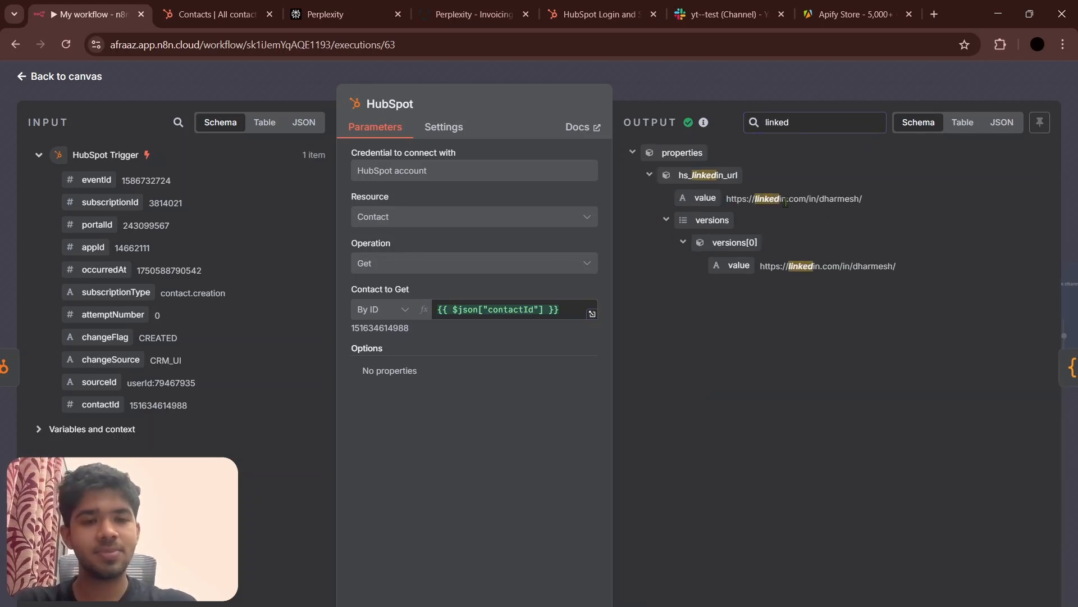
drag(785, 202, 861, 202)
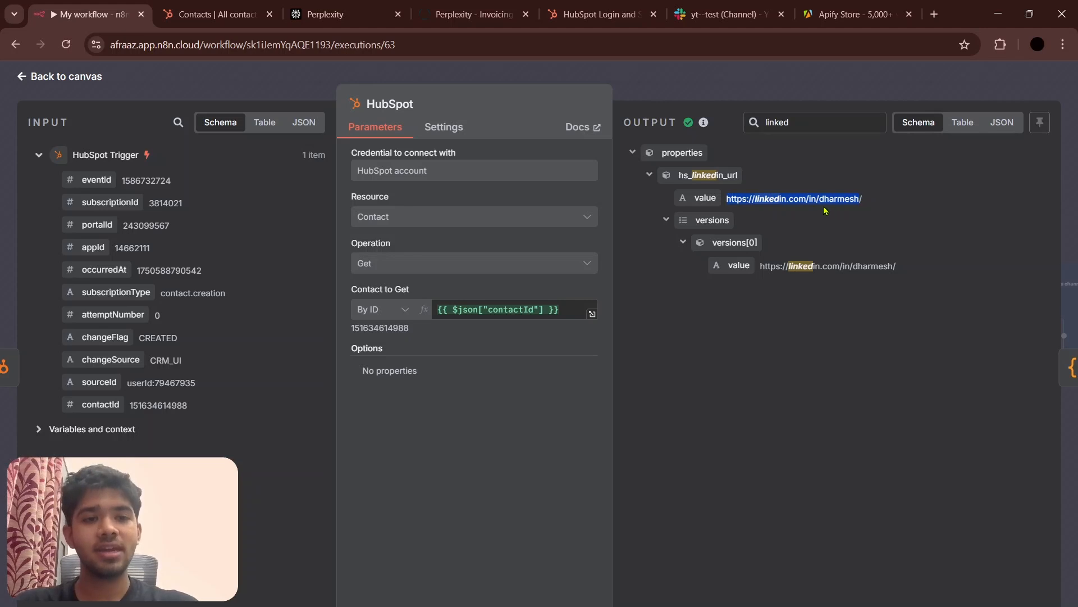
drag(821, 205, 852, 198)
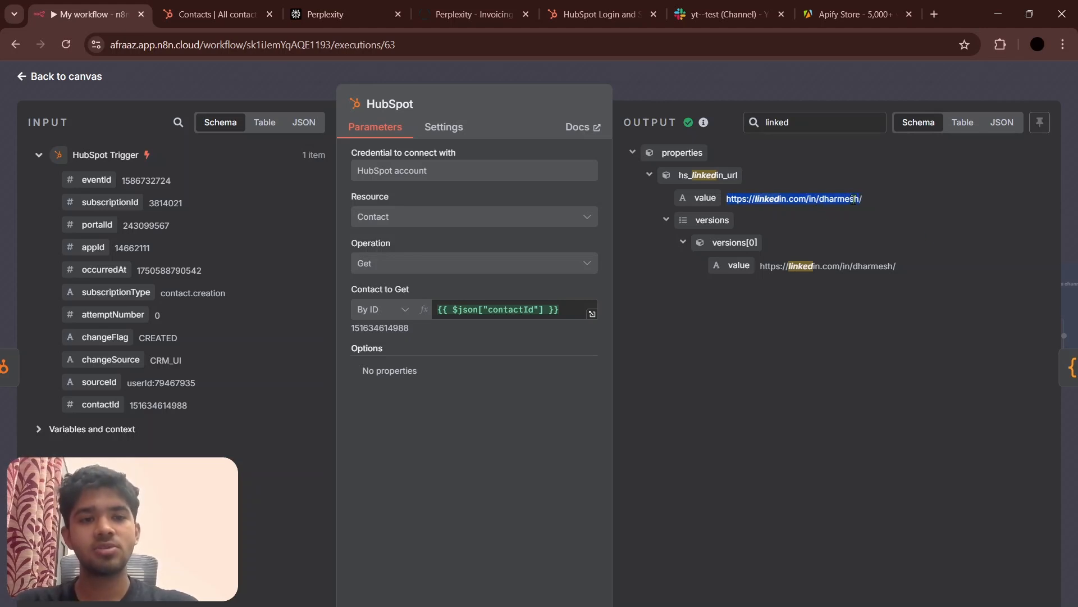
Step: Move on through the Code node to the HTTP Request node and examine its method, URL and username body parameter
click(1074, 377)
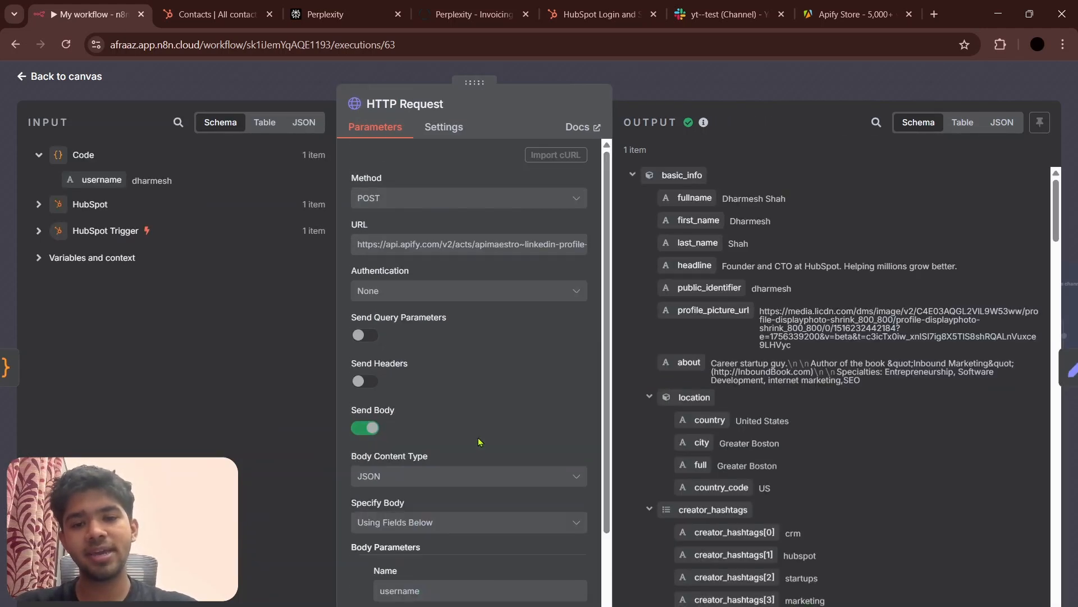
scroll(482, 442, down, 3)
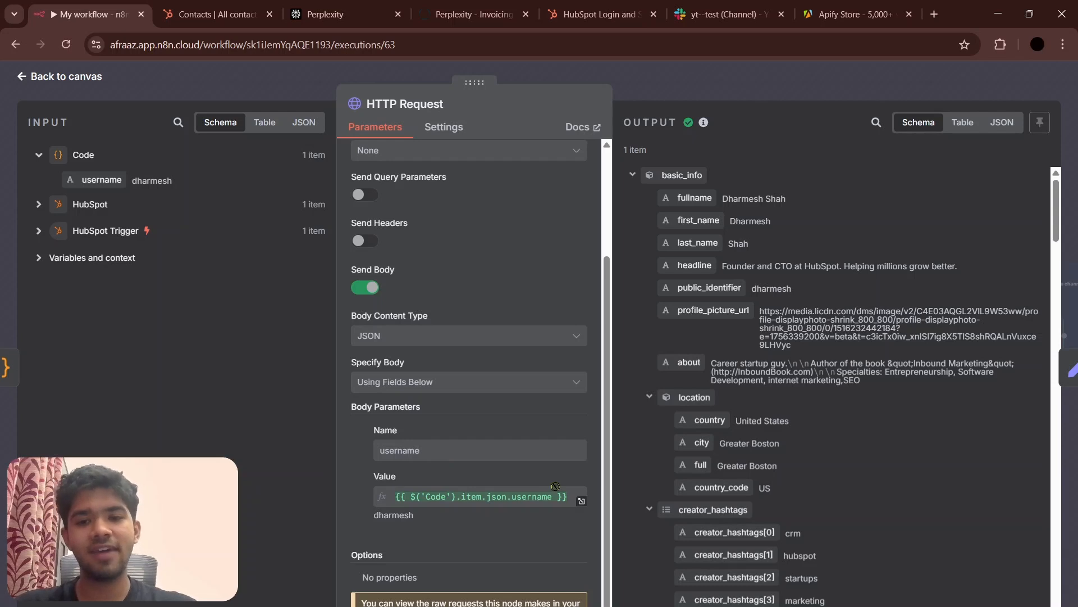
scroll(544, 341, up, 3)
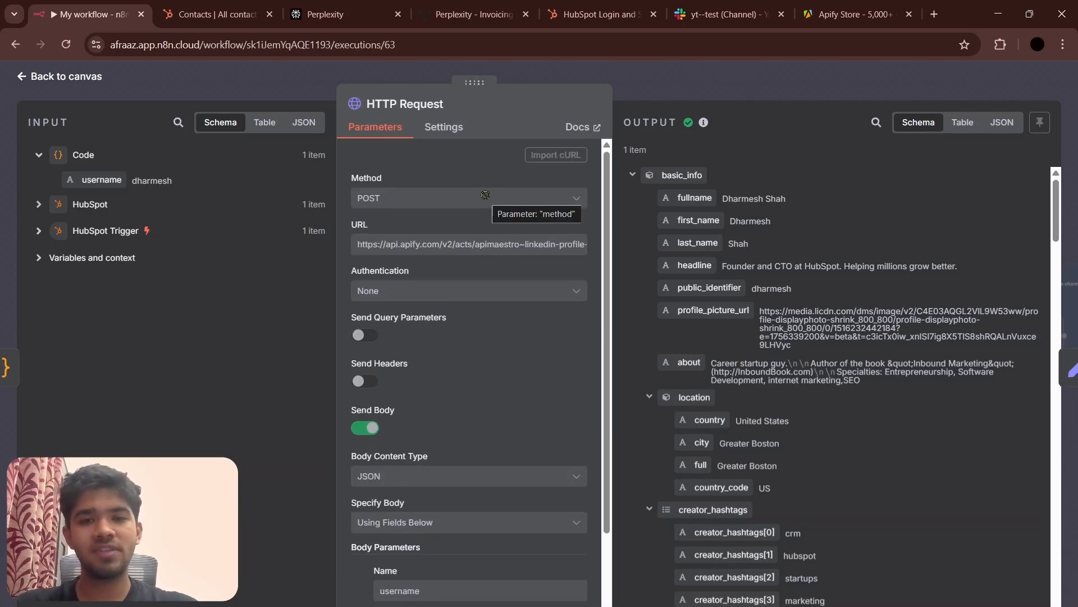
scroll(715, 325, down, 1)
scroll(715, 325, up, 1)
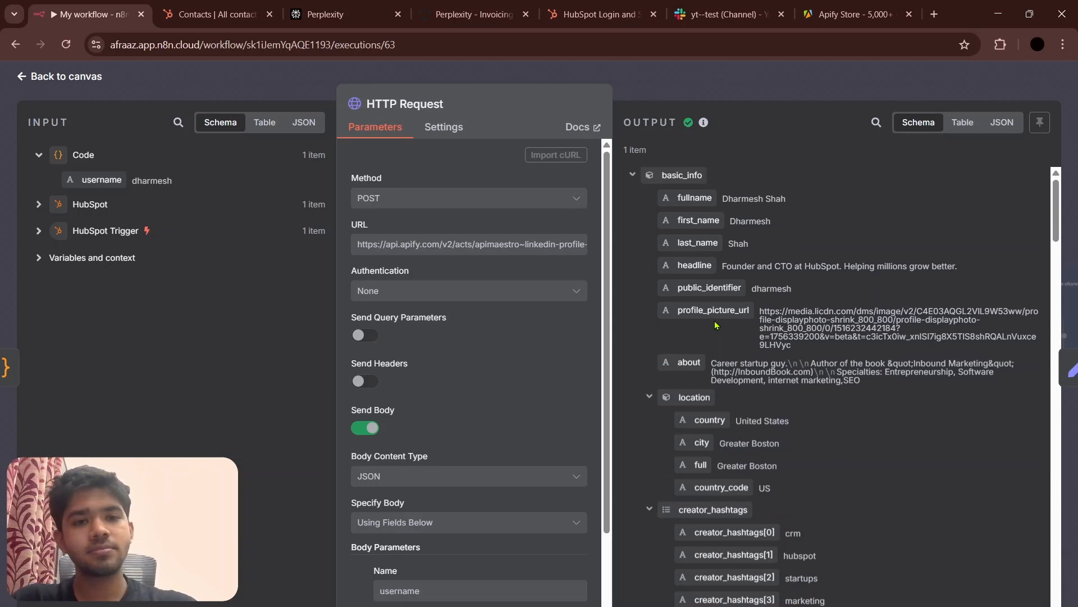
Step: Examine the HTTP Request node's output, collapsing and expanding the basic_info group
scroll(715, 325, down, 1)
scroll(715, 325, up, 1)
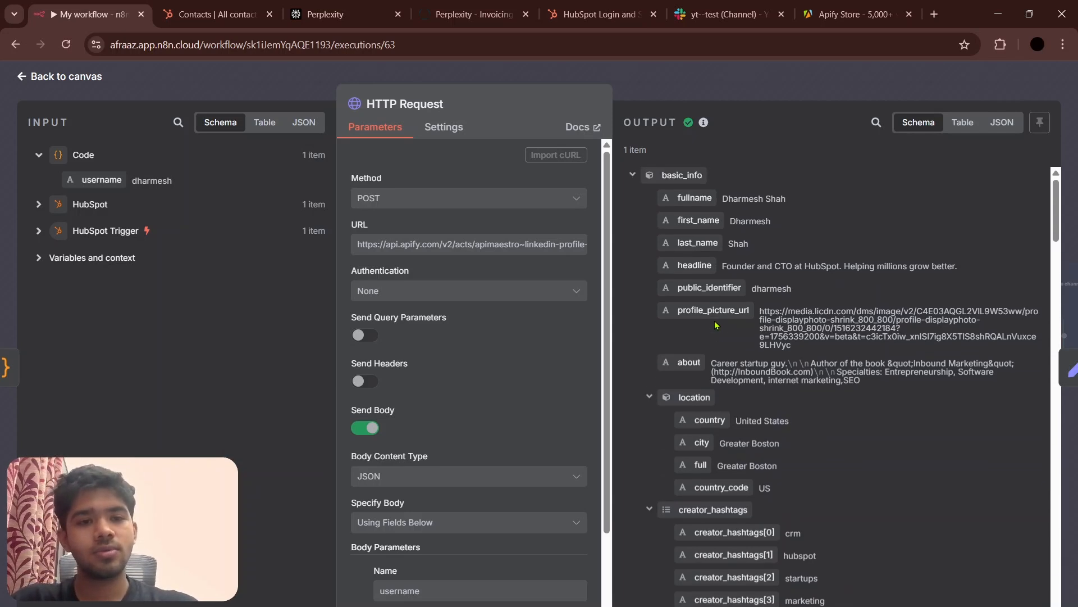
scroll(715, 325, down, 5)
scroll(715, 320, up, 5)
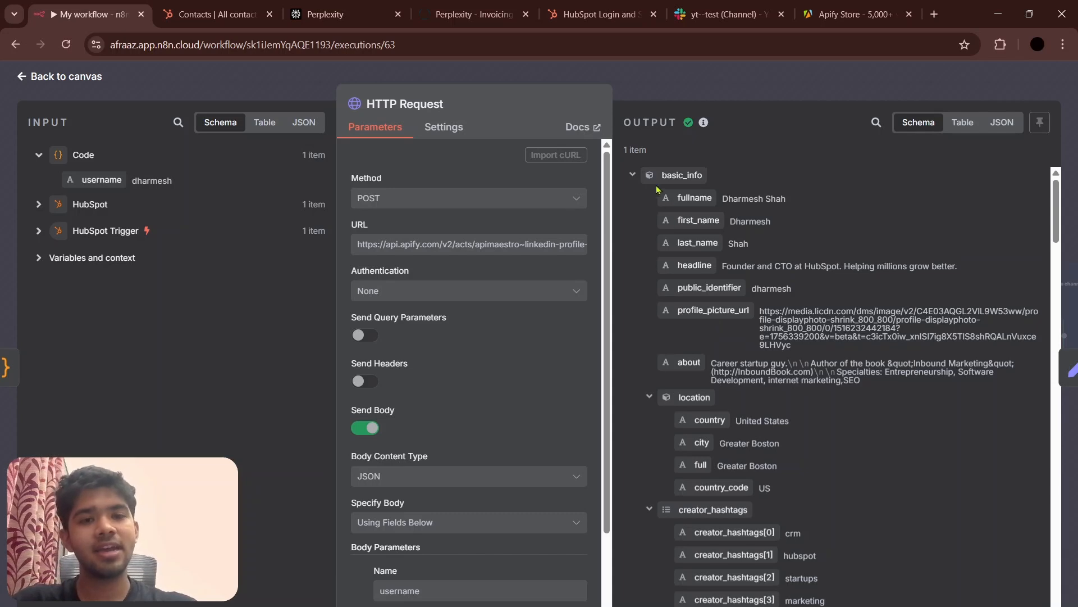
click(633, 176)
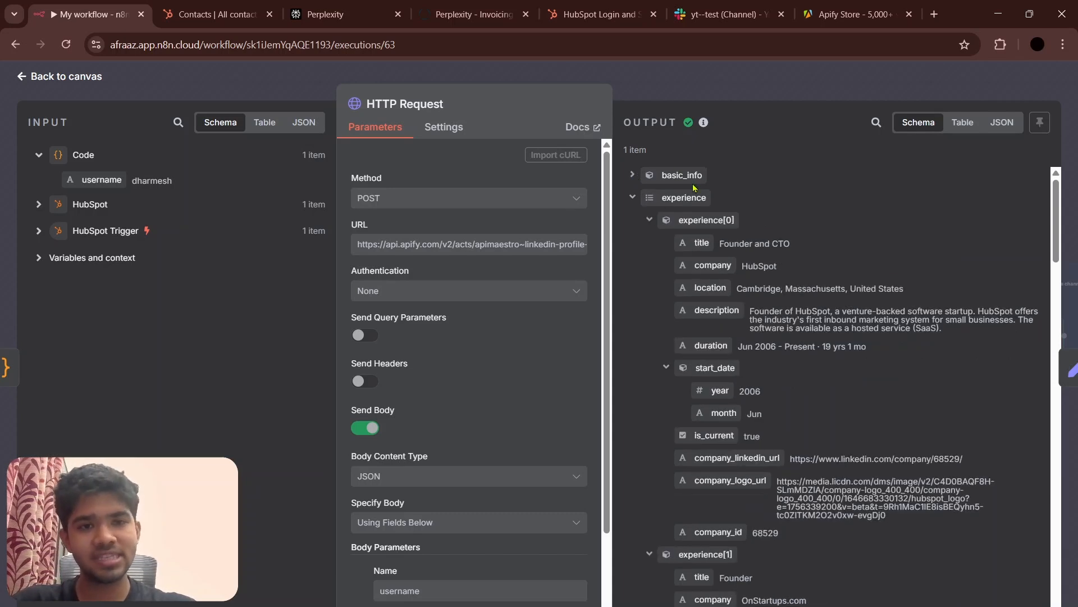
click(633, 175)
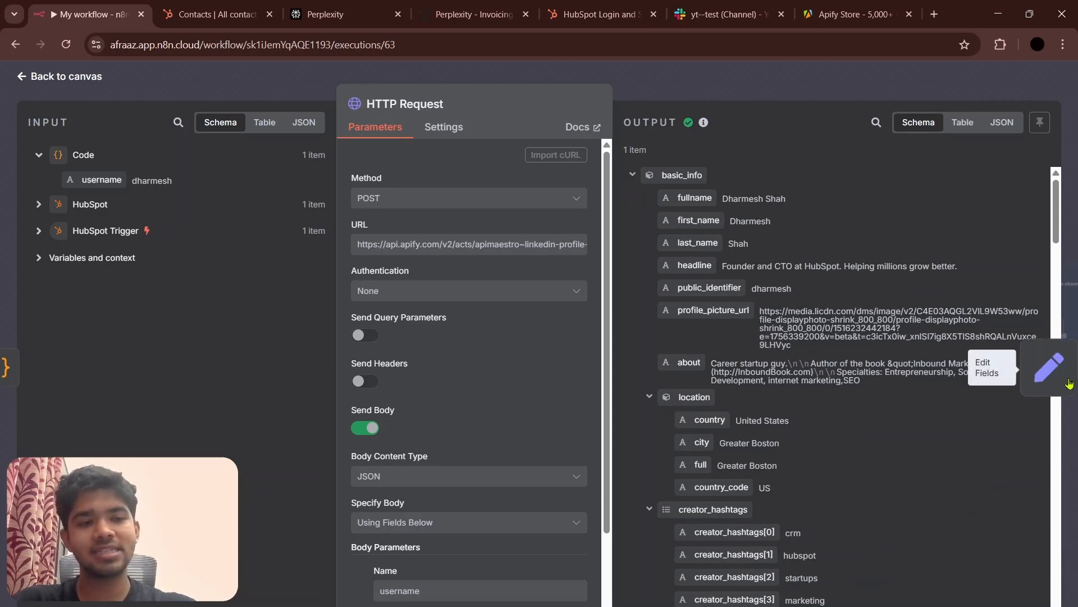
Step: Inspect the Edit Fields node's lead info mapping and the Perplexity node's model, messages and output
click(1069, 383)
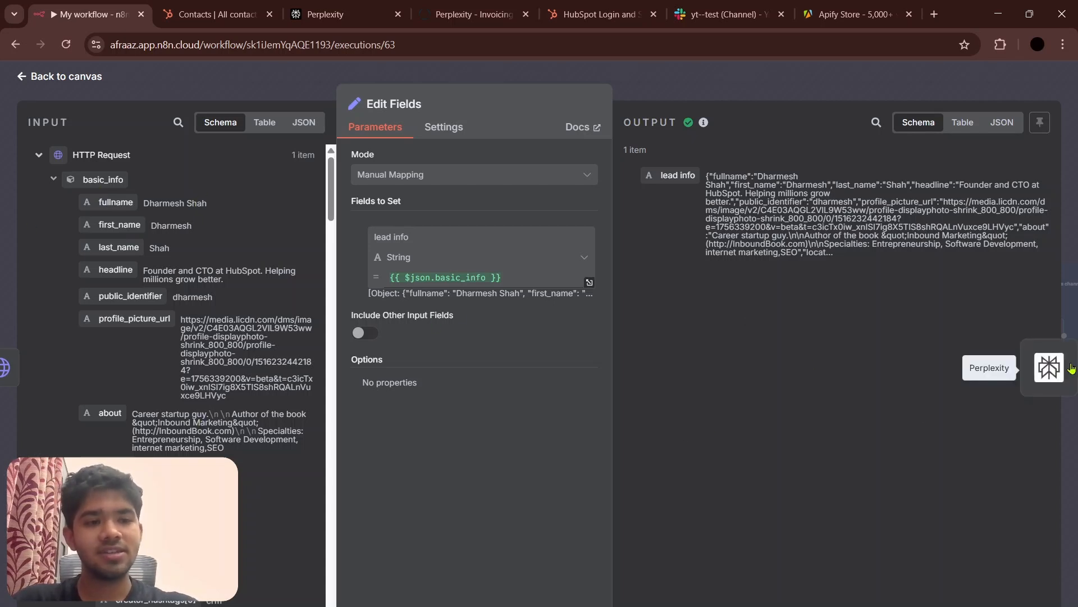
click(1049, 367)
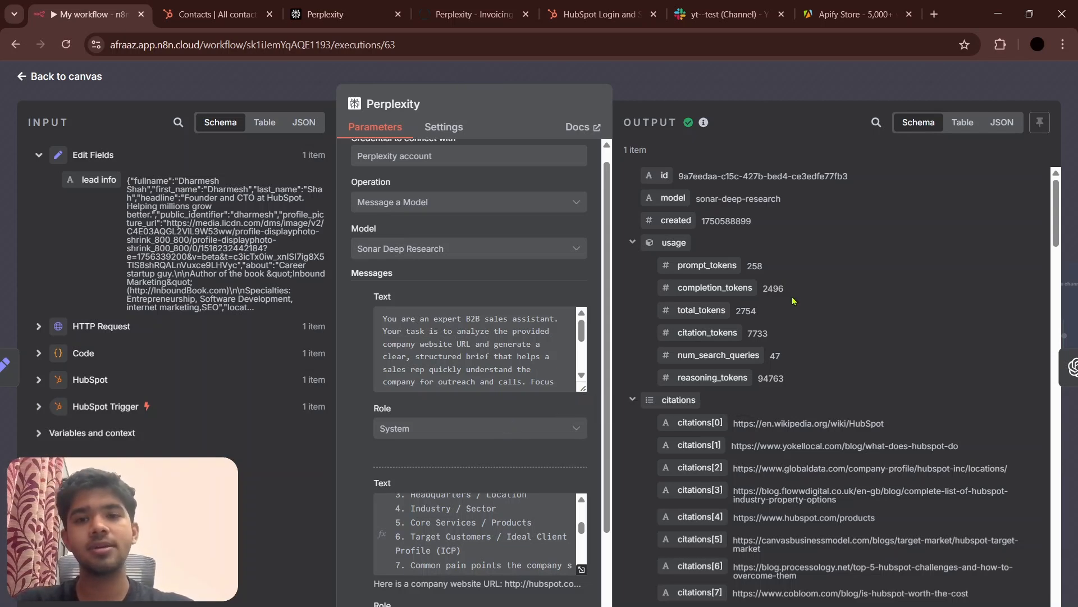
scroll(537, 271, down, 3)
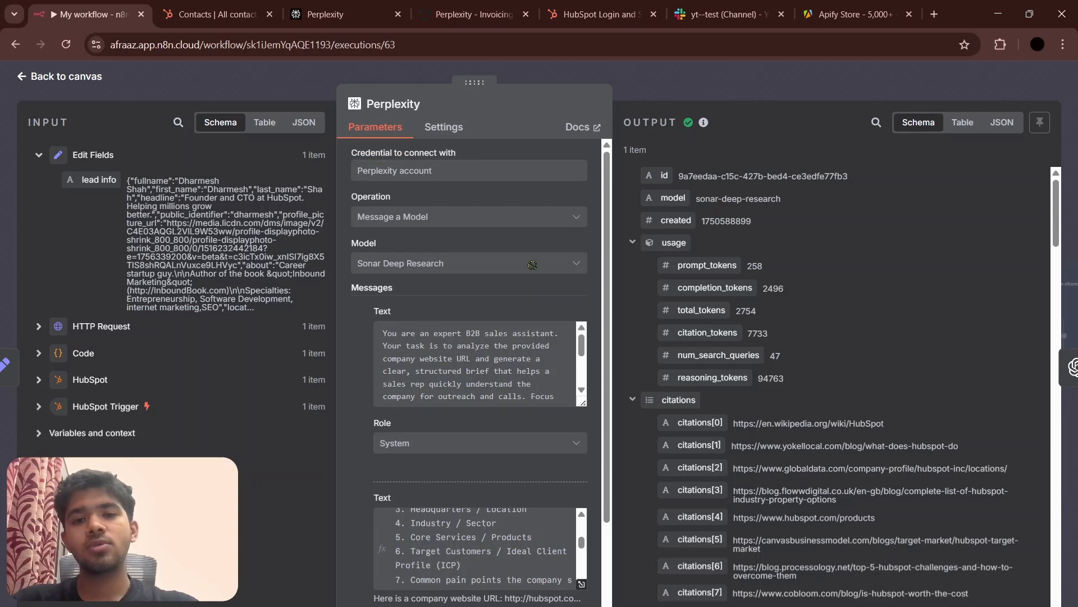
Step: Review the Perplexity node's system and user messages and the citations in its output
scroll(488, 400, up, 5)
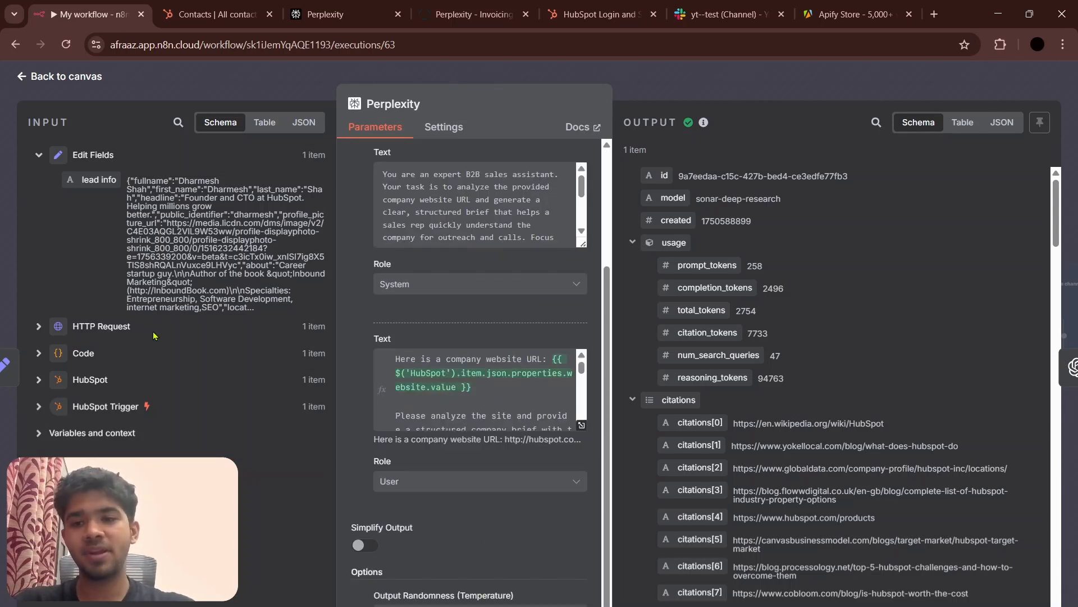
scroll(739, 353, down, 1)
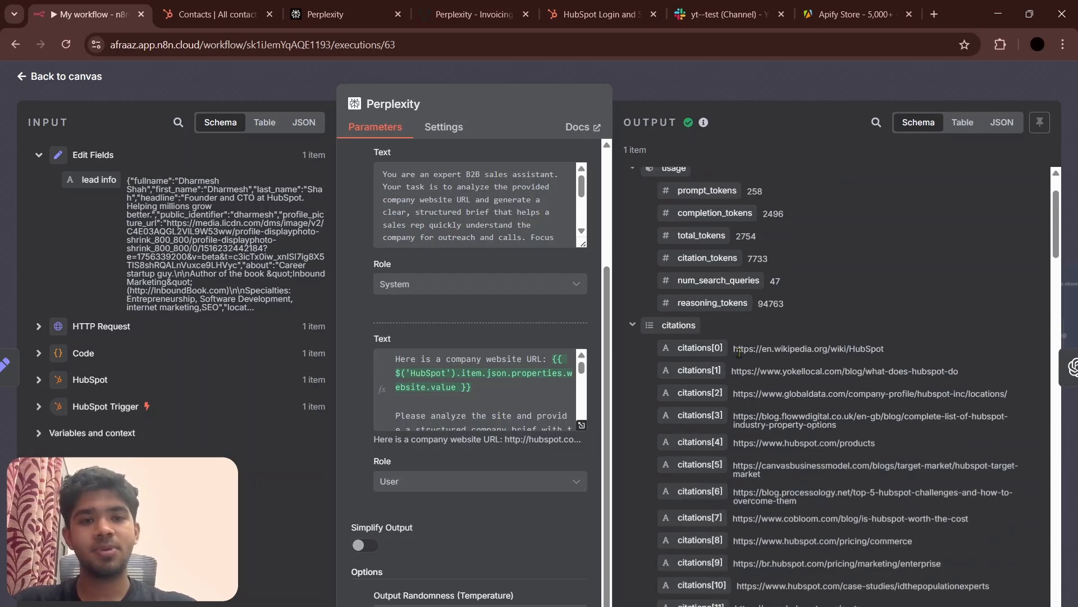
scroll(739, 353, up, 1)
scroll(512, 319, up, 2)
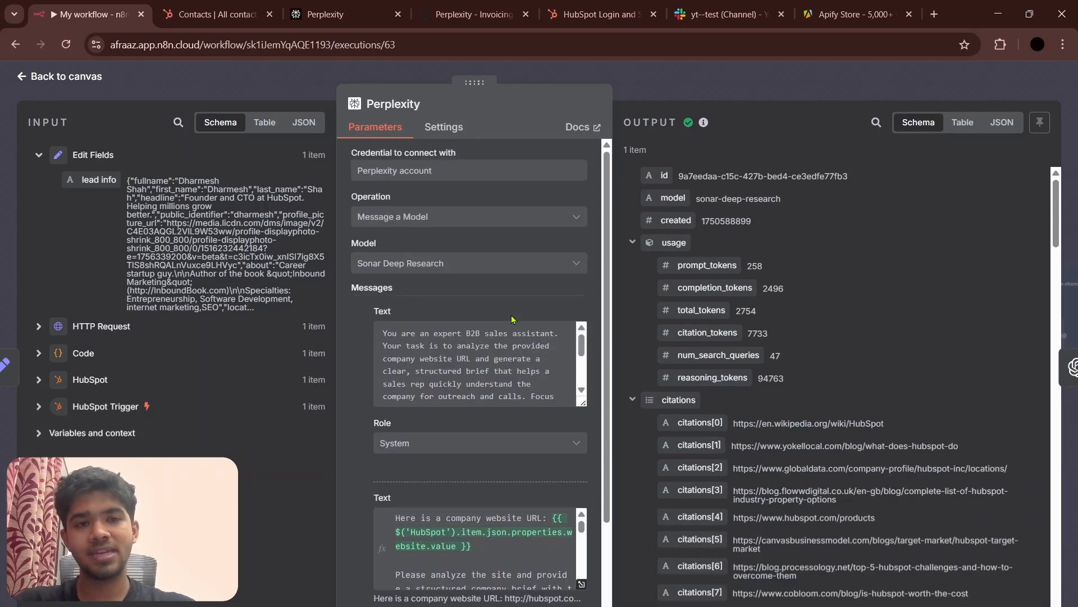
scroll(513, 319, down, 2)
scroll(512, 319, up, 2)
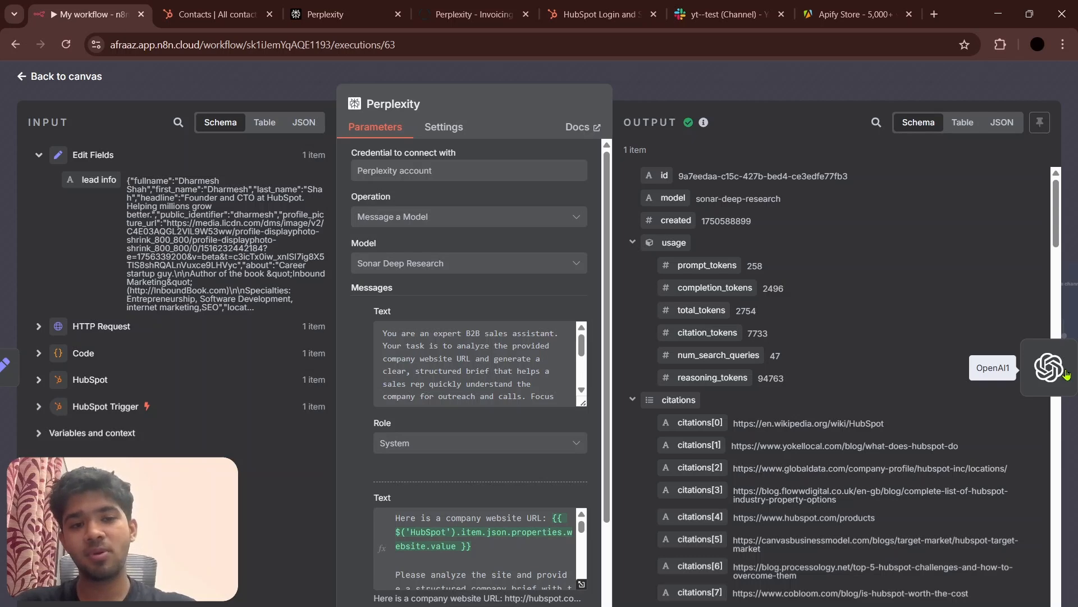
Step: Glance at the OpenAI1 node, then return to Perplexity and examine the message content near the end of its output
click(1048, 368)
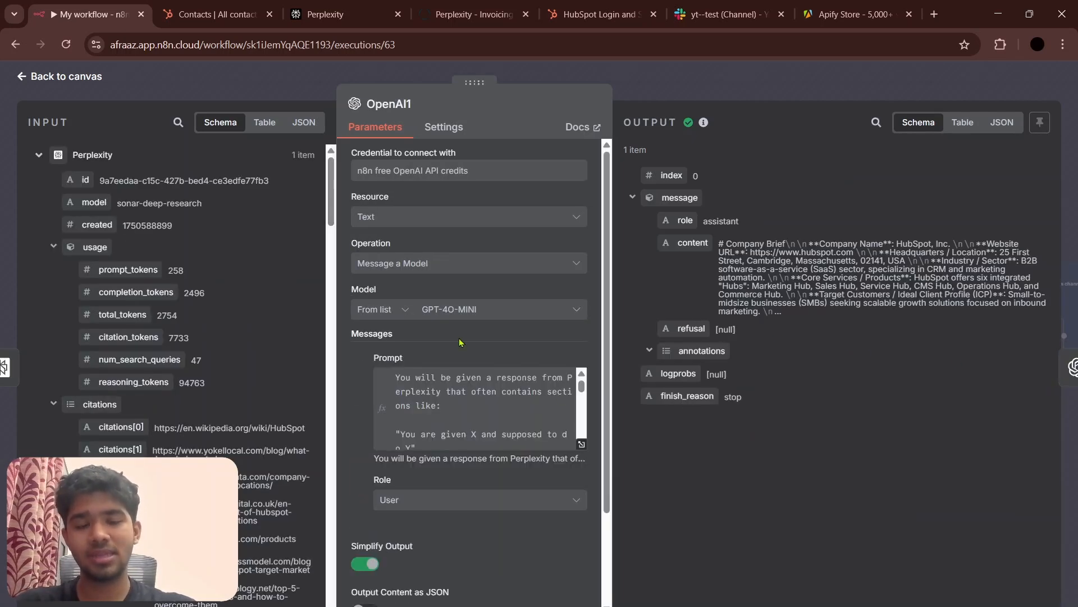
click(2, 373)
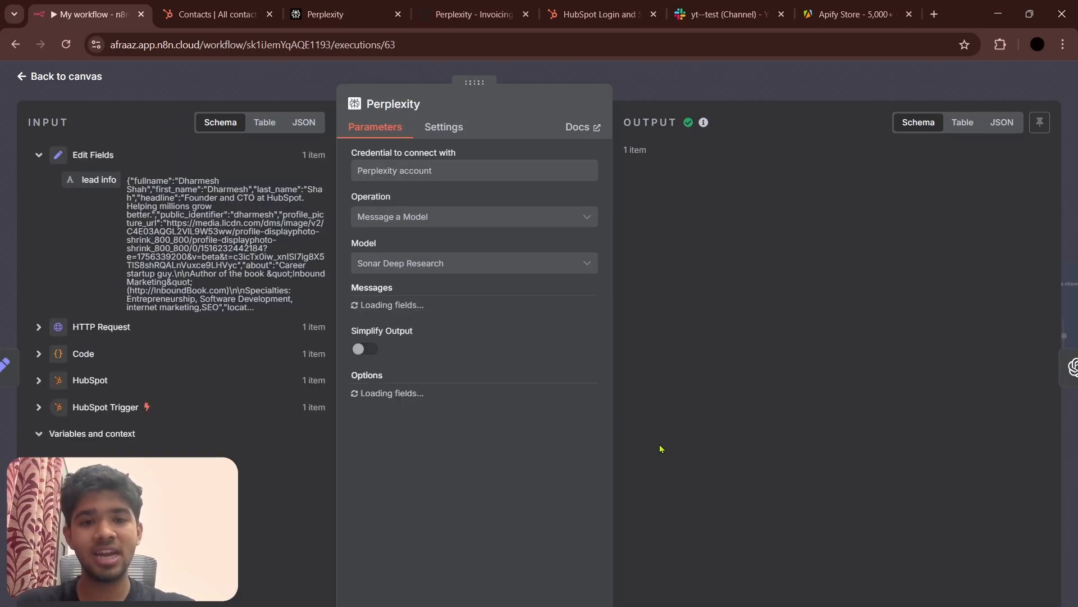
scroll(806, 509, down, 15)
scroll(806, 508, down, 5)
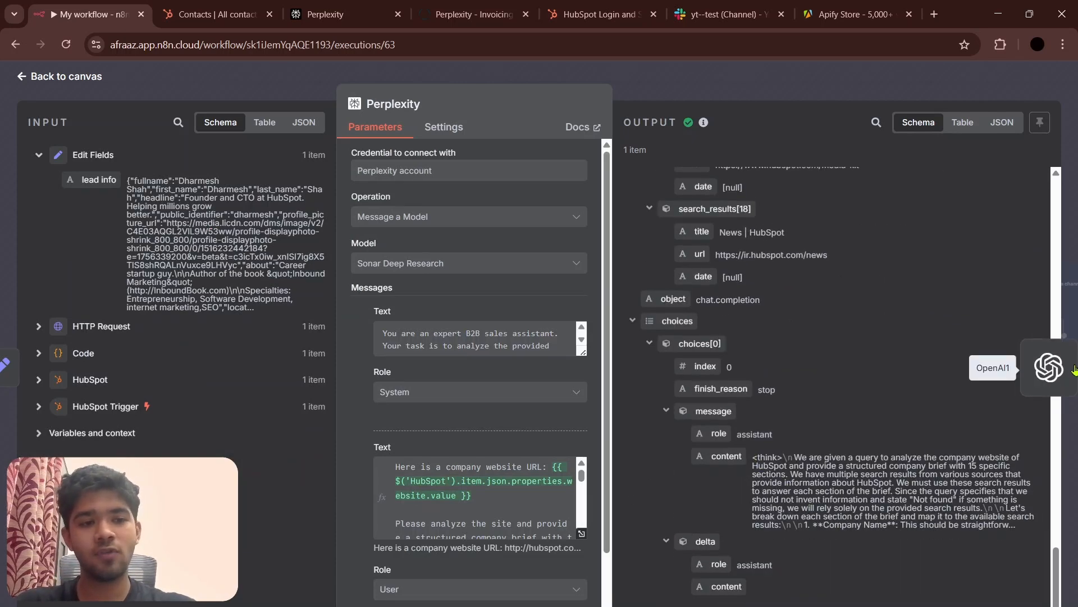
Step: Examine the OpenAI1 node's prompt for cleaning the Perplexity response and the following OpenAI node's lead research prompt
click(1048, 367)
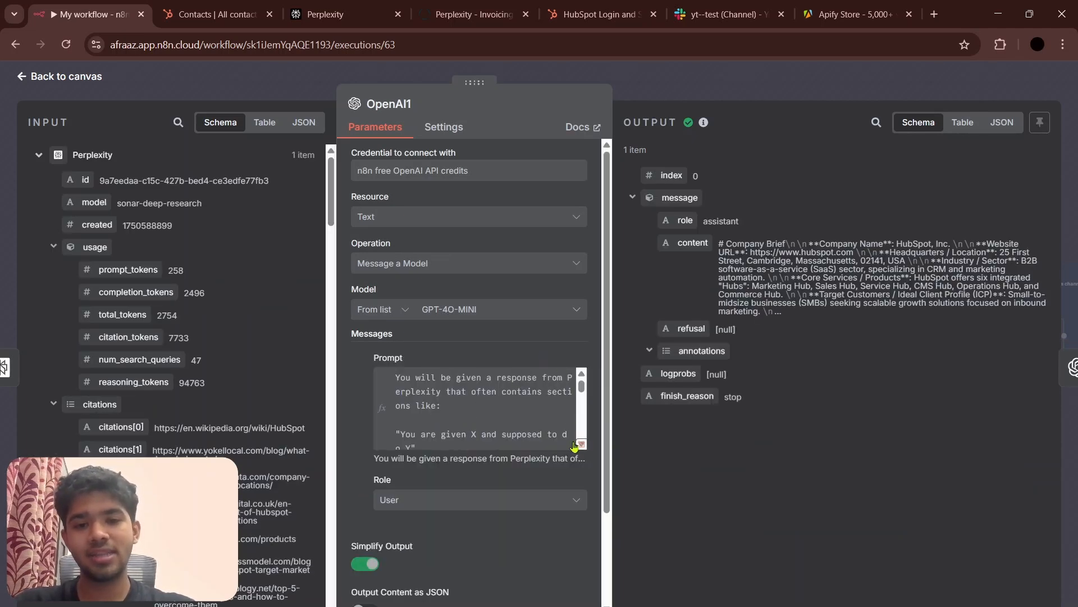
scroll(507, 431, down, 5)
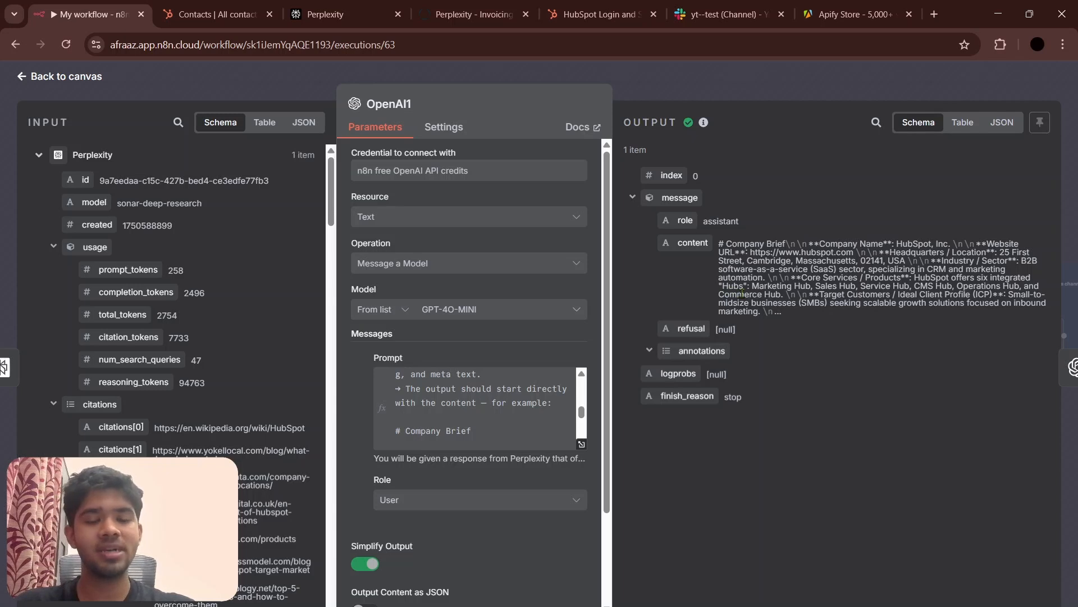
click(1072, 366)
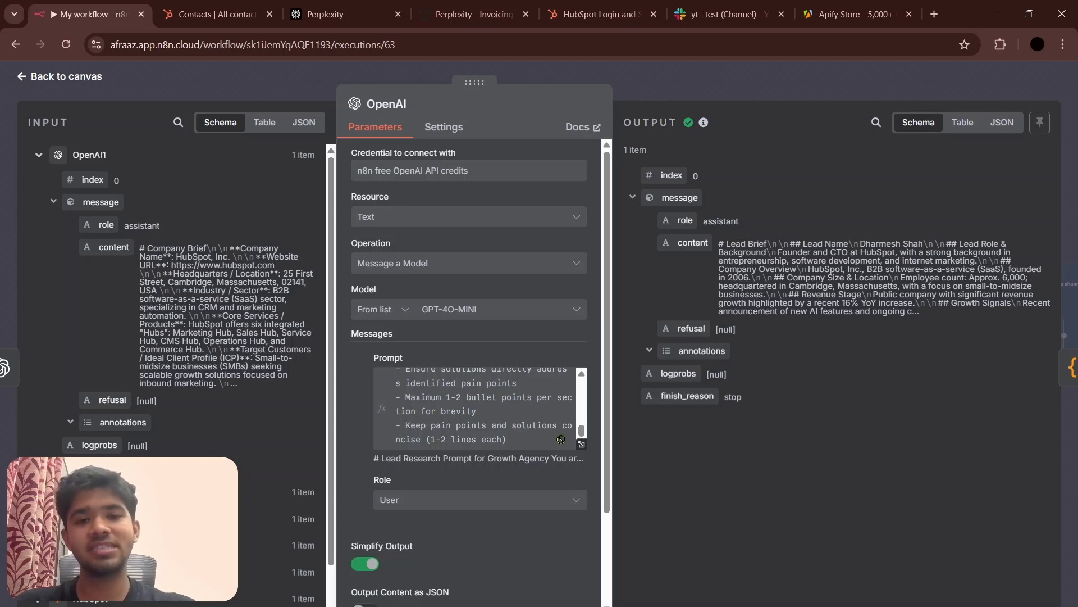
scroll(561, 439, down, 1)
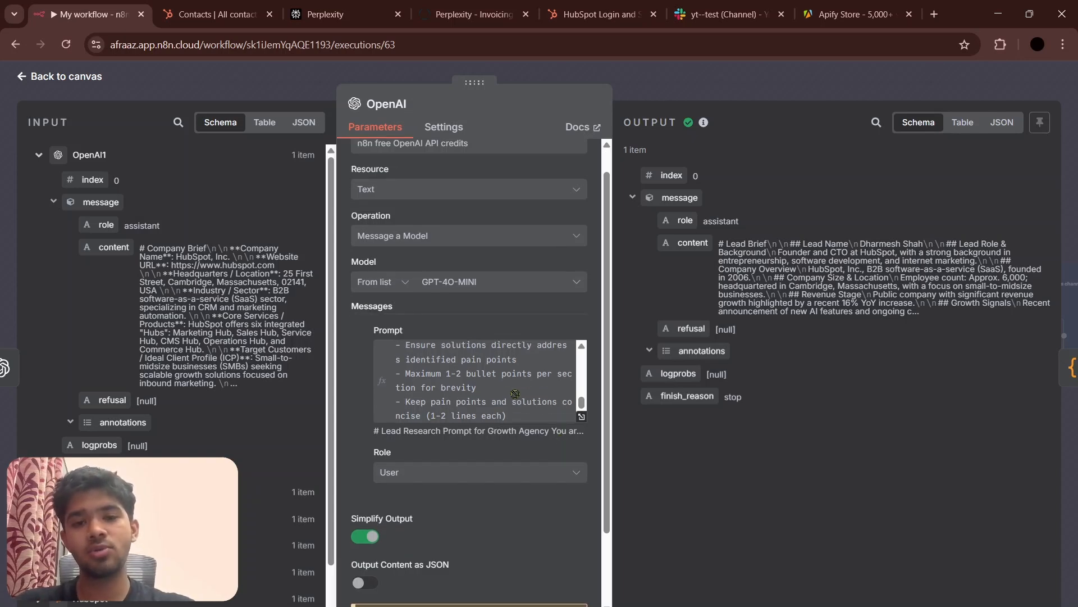
scroll(515, 394, up, 3)
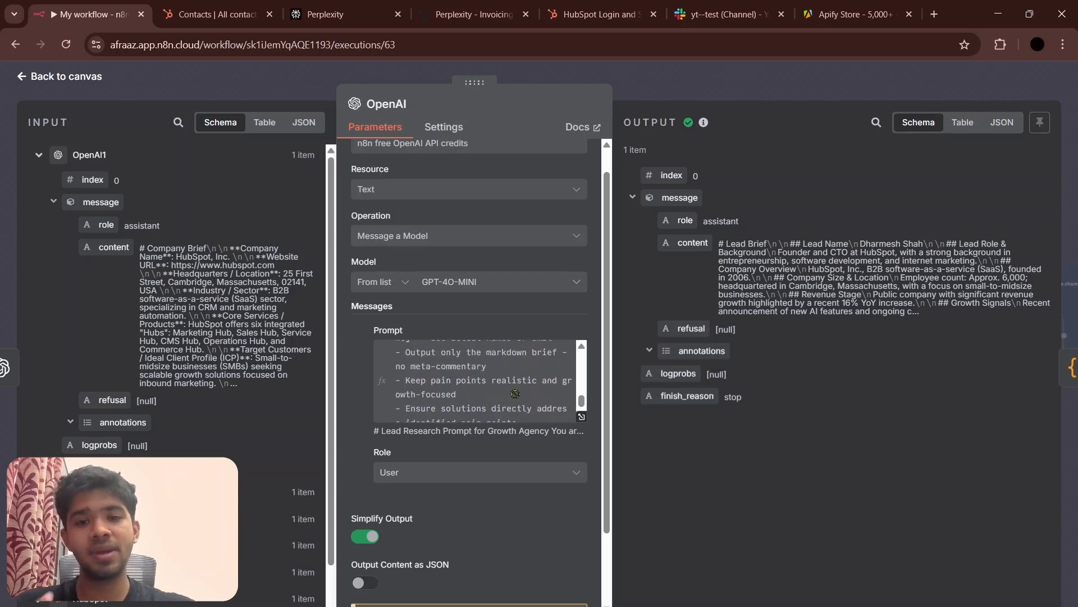
scroll(515, 394, down, 3)
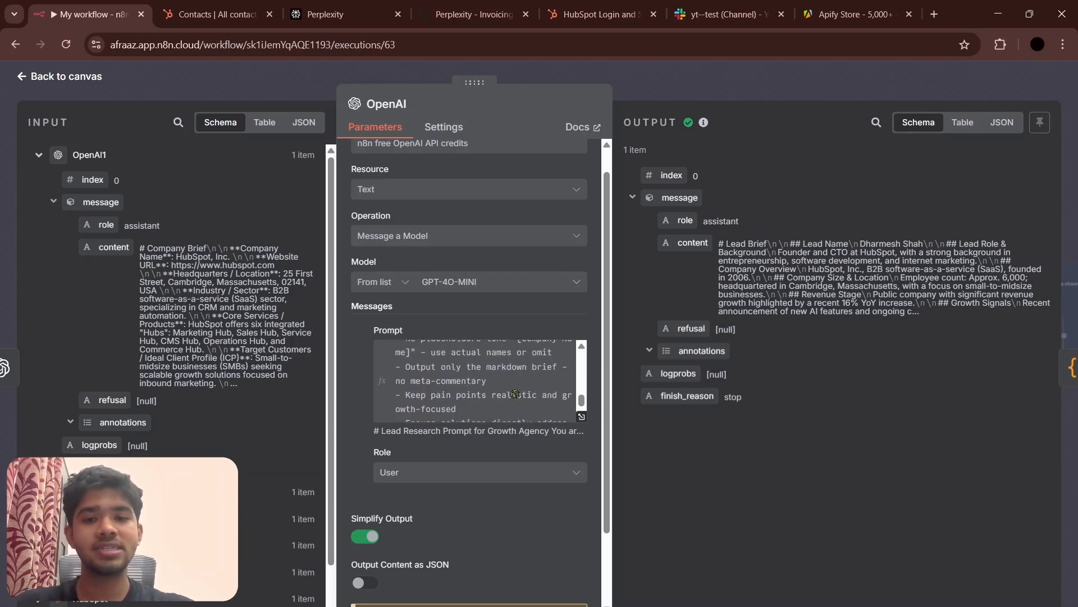
scroll(515, 393, up, 5)
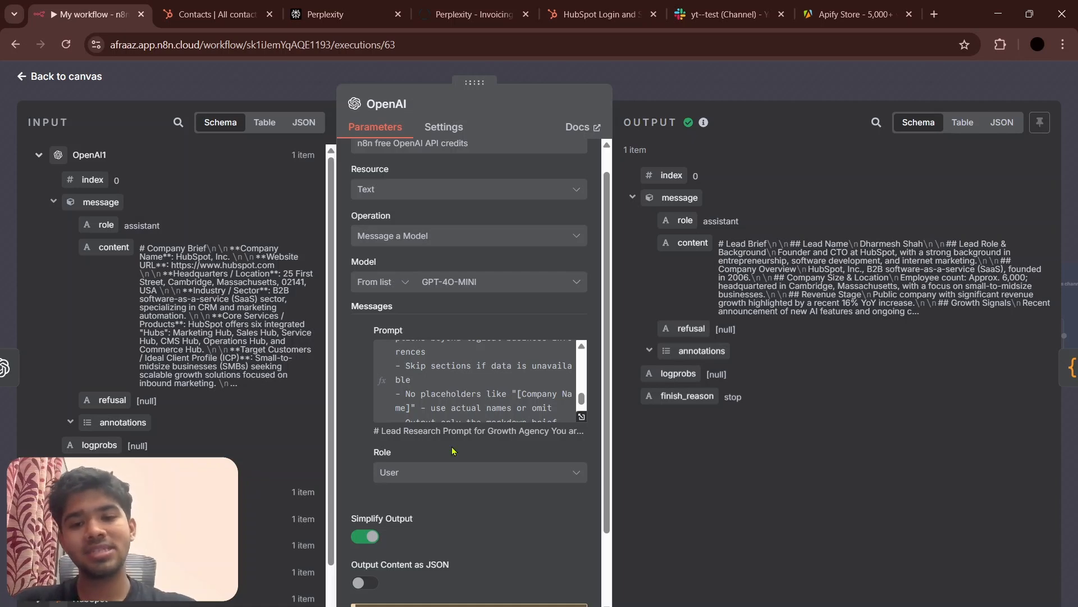
scroll(453, 451, down, 3)
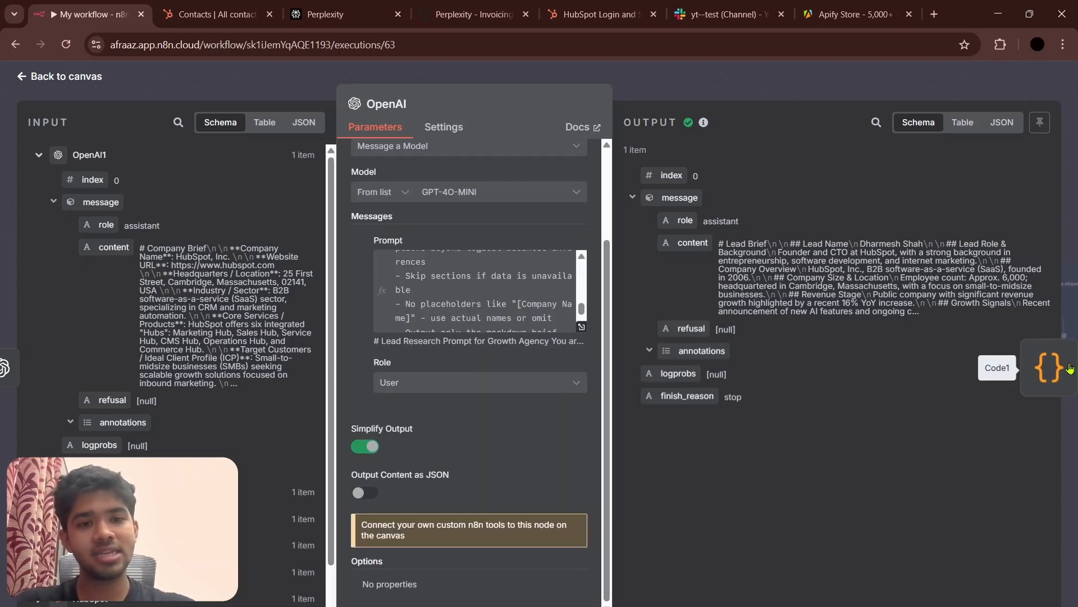
Step: Examine the Code1 node's JavaScript for building Slack blocks and the Slack node's channel and Blocks settings
click(1070, 368)
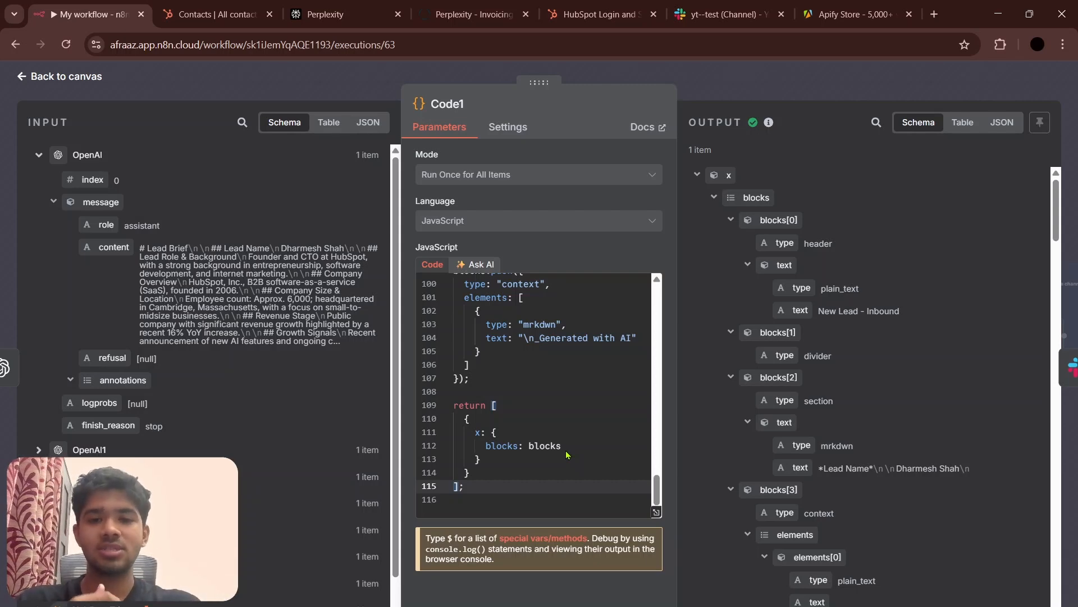
scroll(554, 386, up, 2)
scroll(555, 387, up, 15)
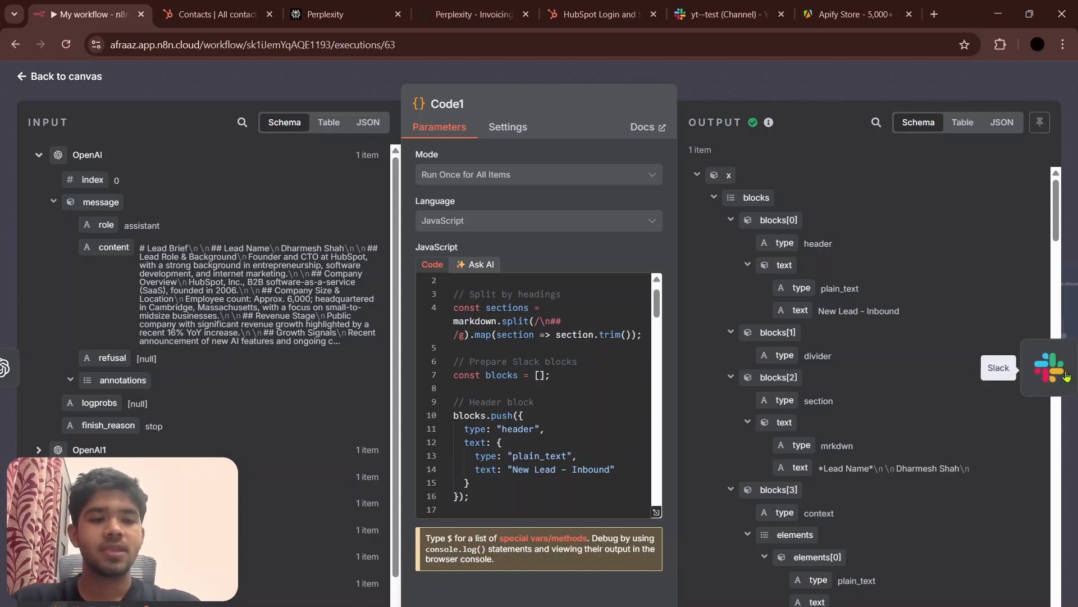
click(1066, 376)
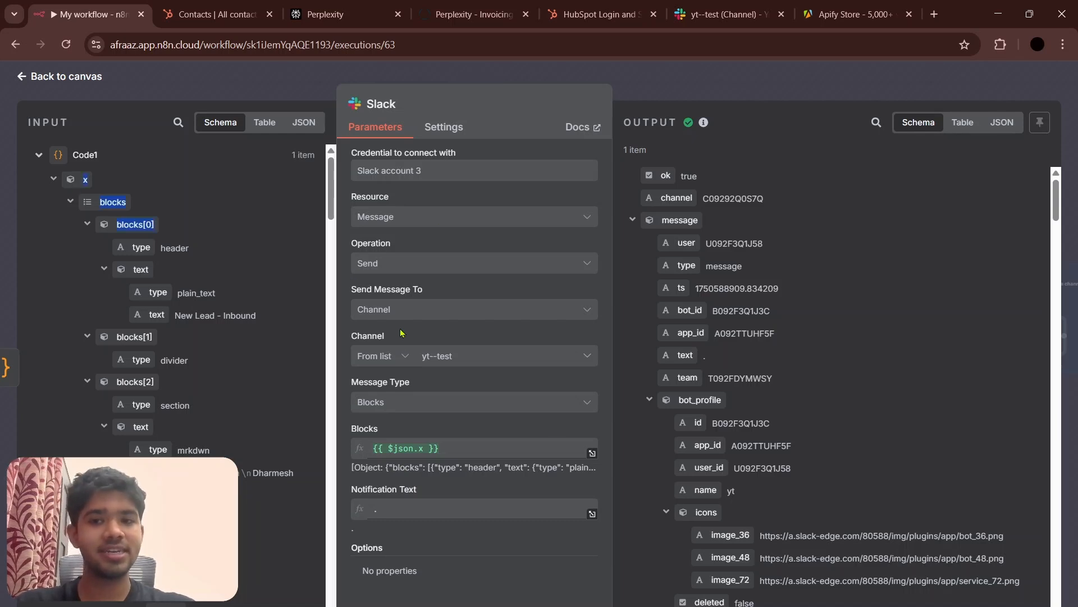
click(474, 454)
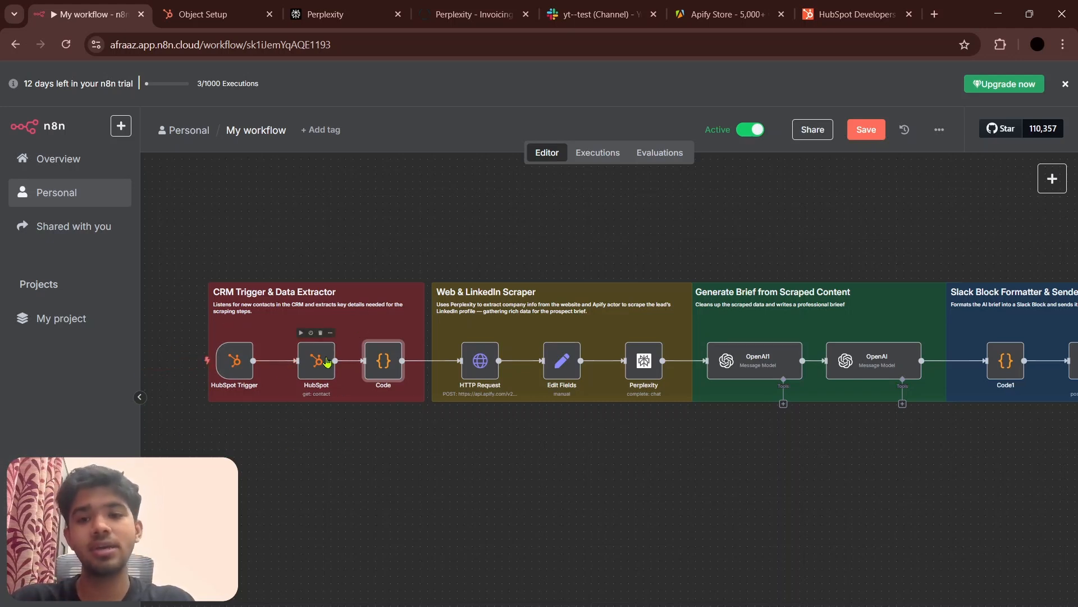
Step: Move the HubSpot node slightly closer to the HubSpot Trigger on the canvas and open the trigger's parameters
drag(327, 361, 319, 363)
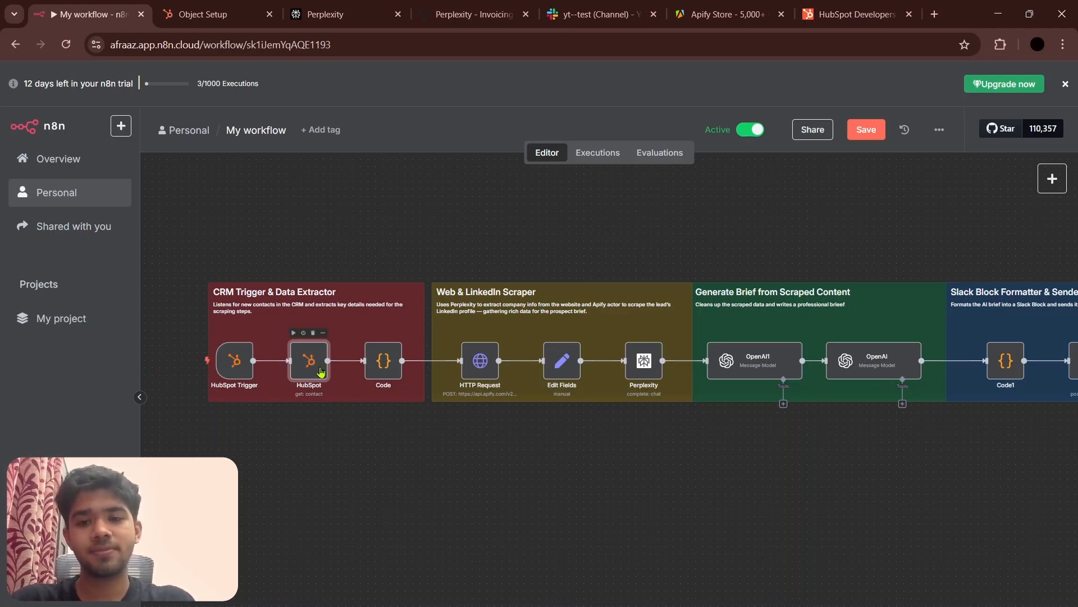
double_click(234, 360)
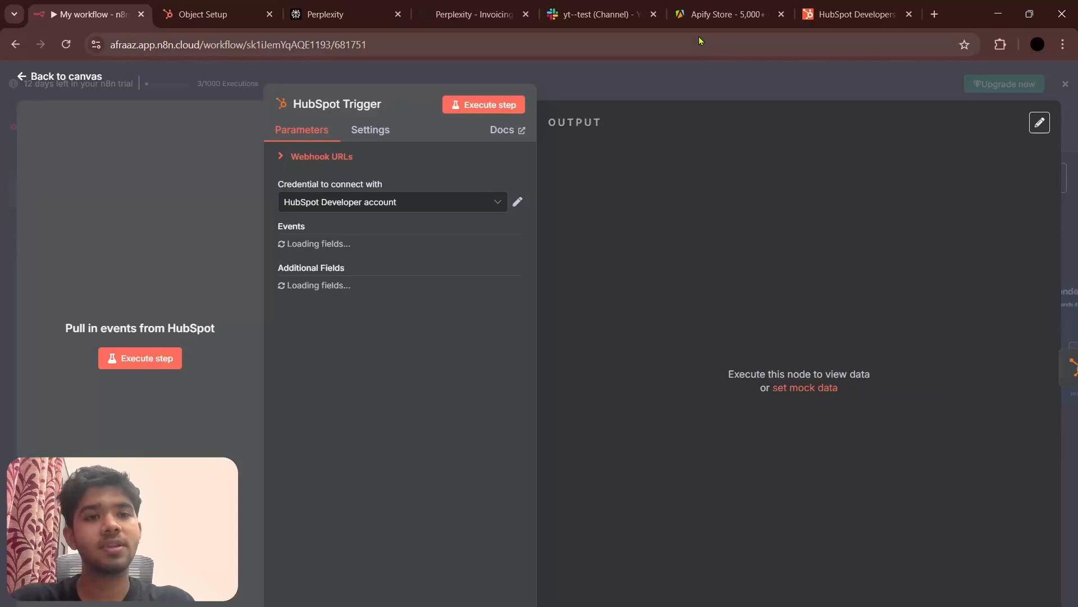
Step: Switch to the HubSpot Developers site and start a new developer account under the existing user
click(824, 11)
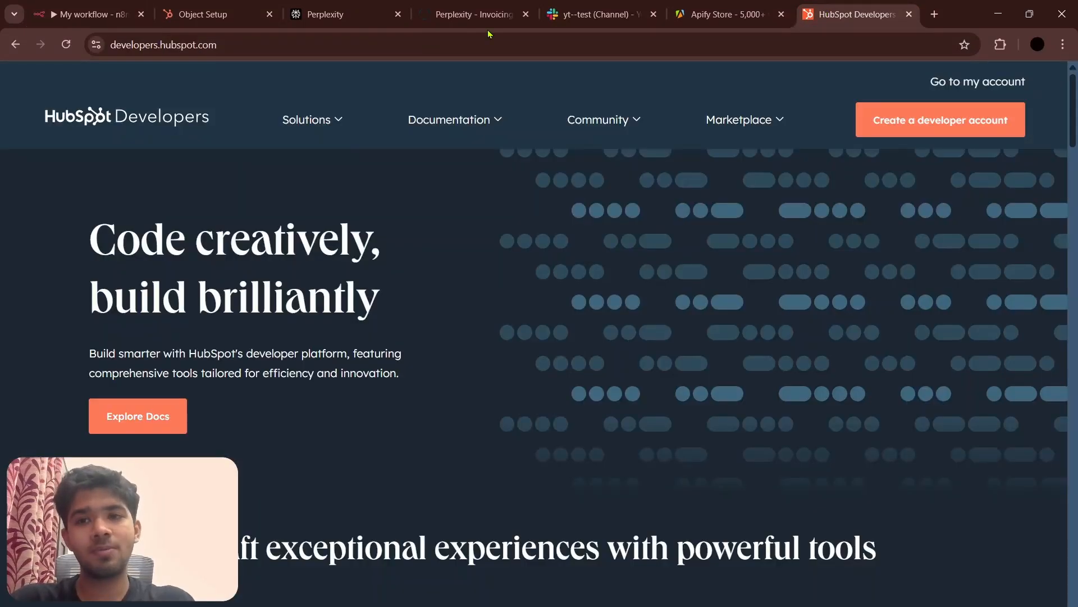
click(884, 119)
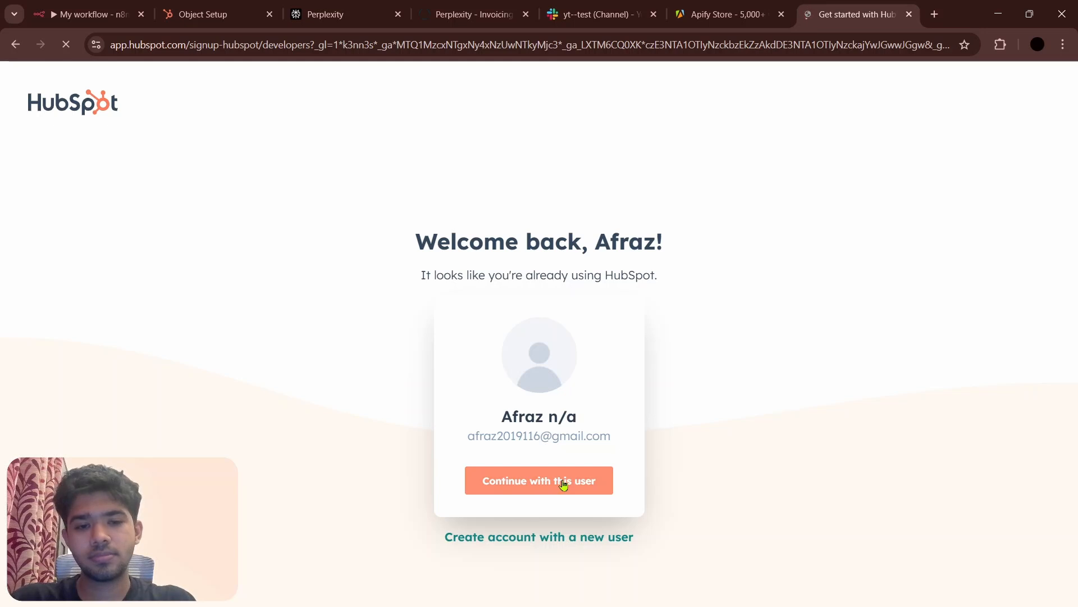
click(563, 485)
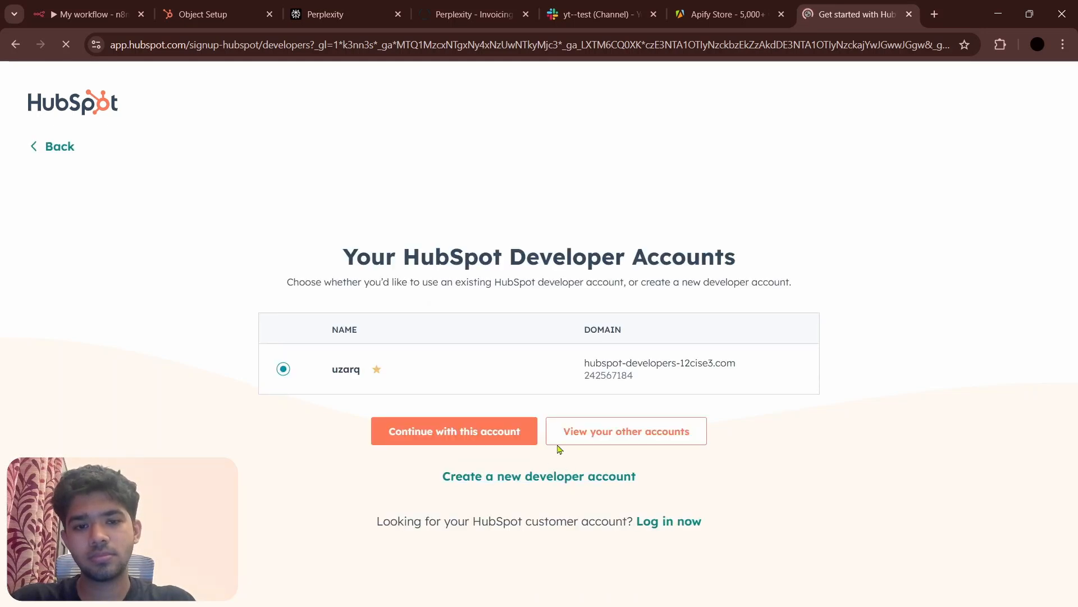
click(482, 434)
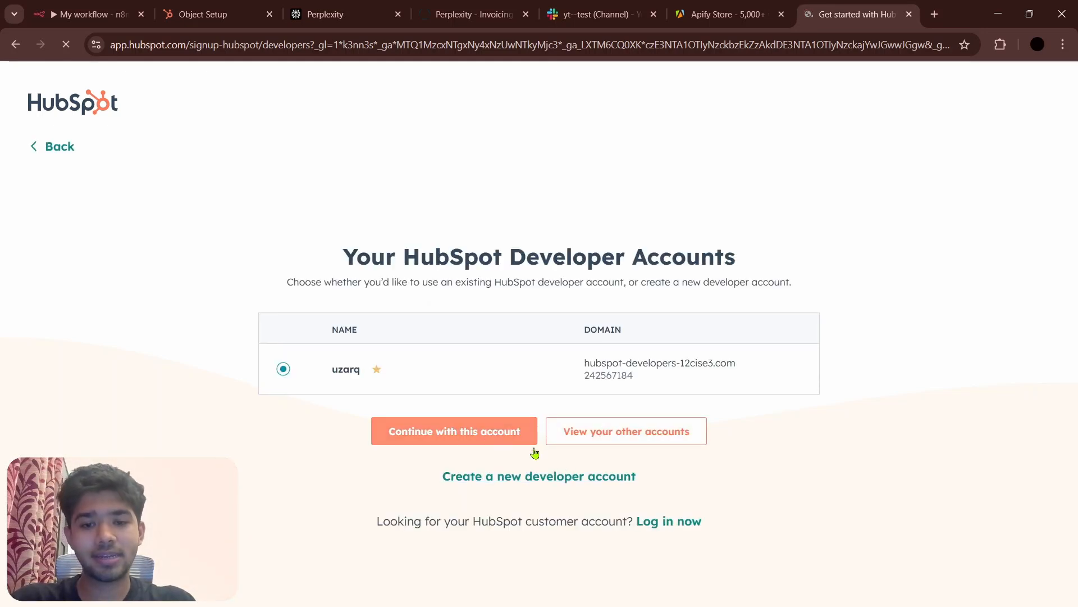
click(550, 477)
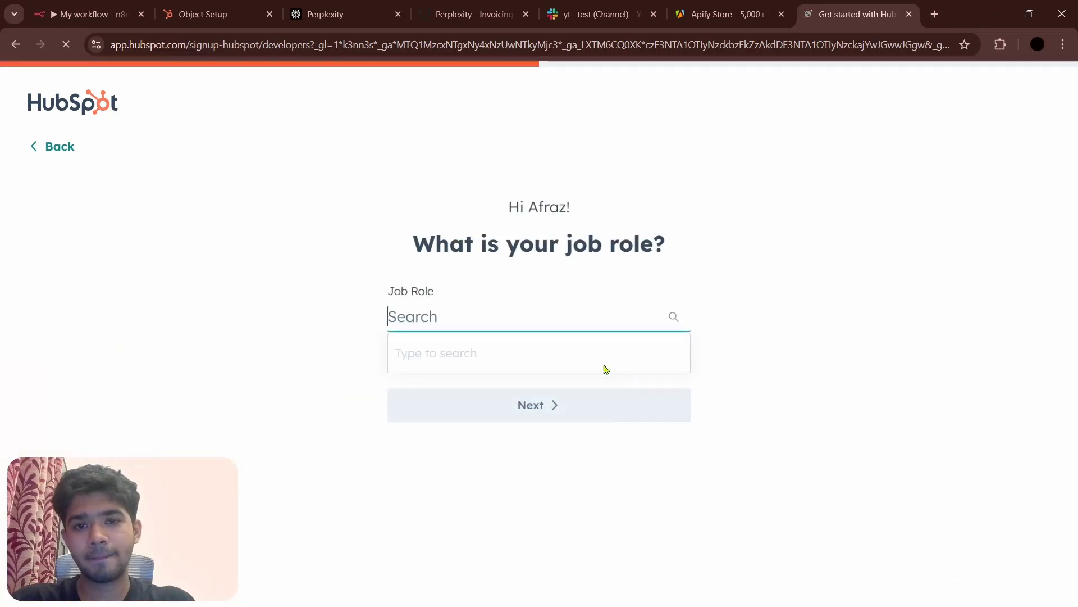
Step: Set the job role to Co-Founder/Founder and create the developer account with the company name yt
key(Return)
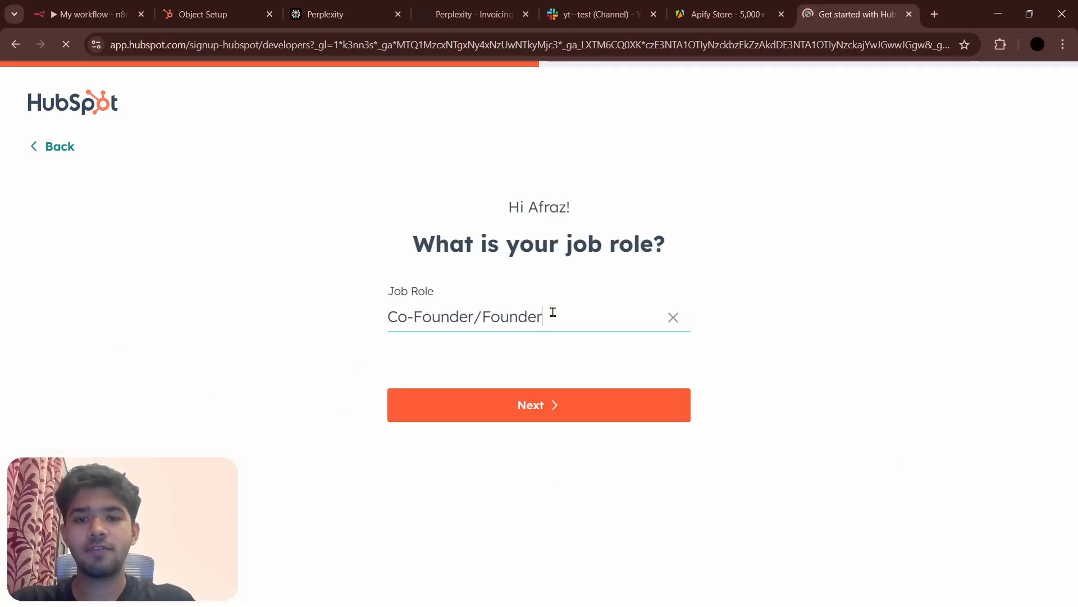
click(529, 404)
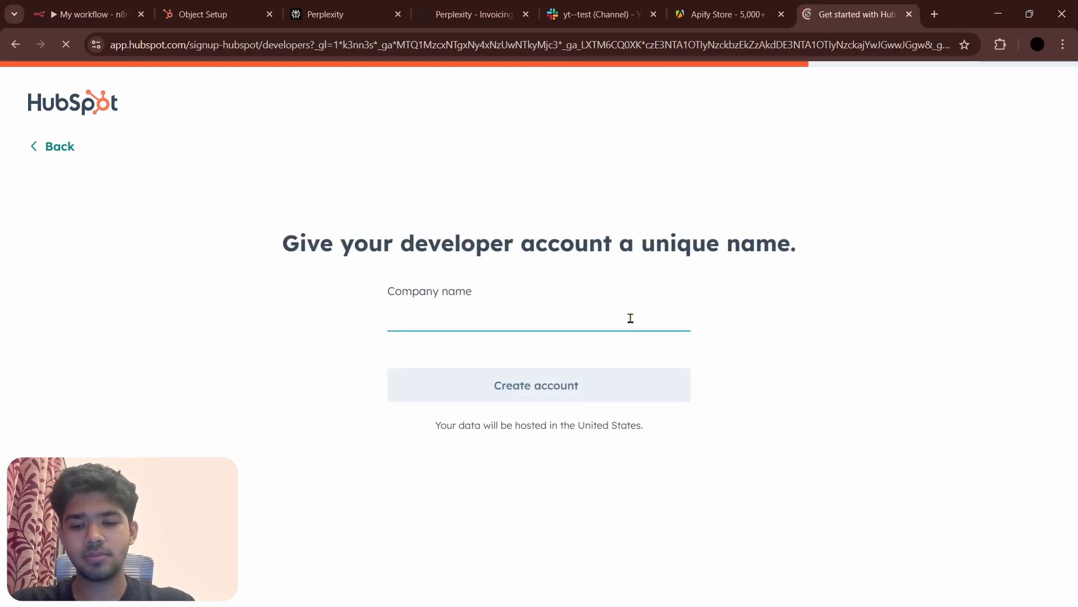
text(yt)
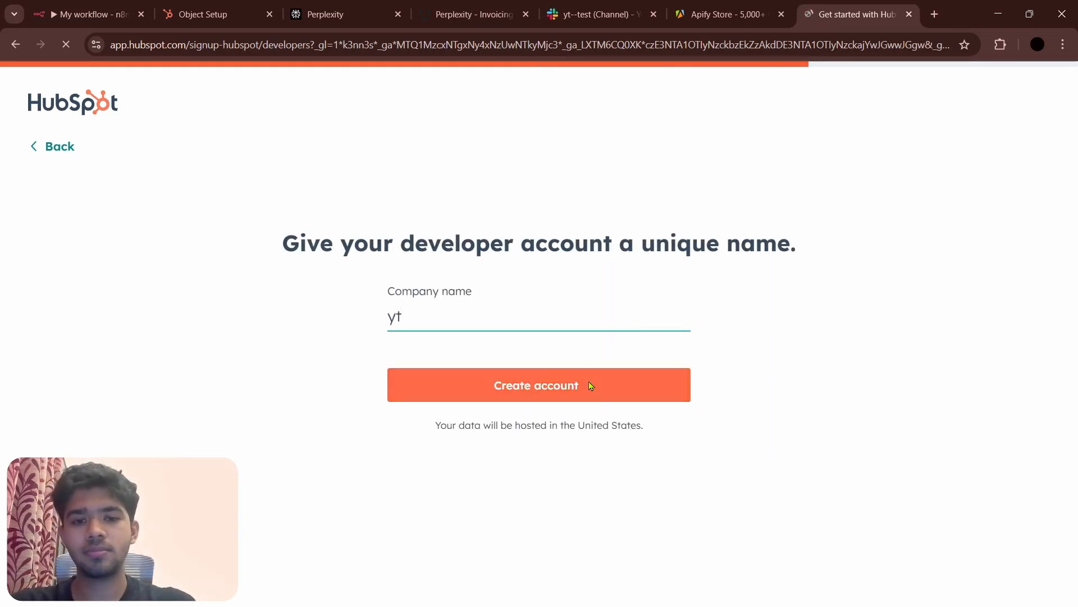
click(591, 386)
Step: Create a developer API key in the new HubSpot account, reveal and copy it, and return to the n8n HubSpot Trigger
mouse_move(90, 304)
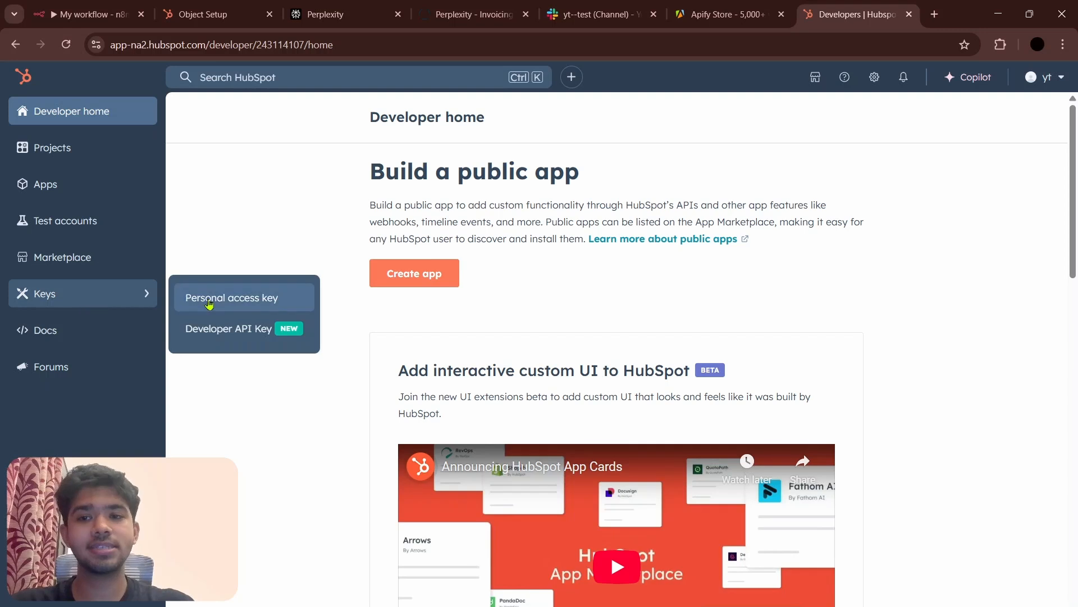
click(219, 328)
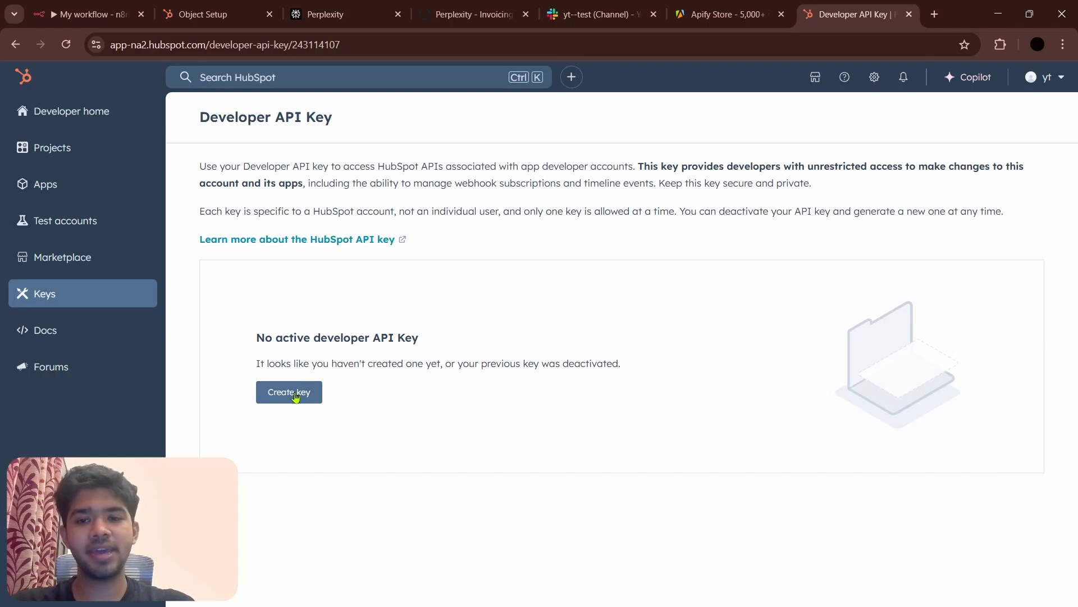
click(296, 393)
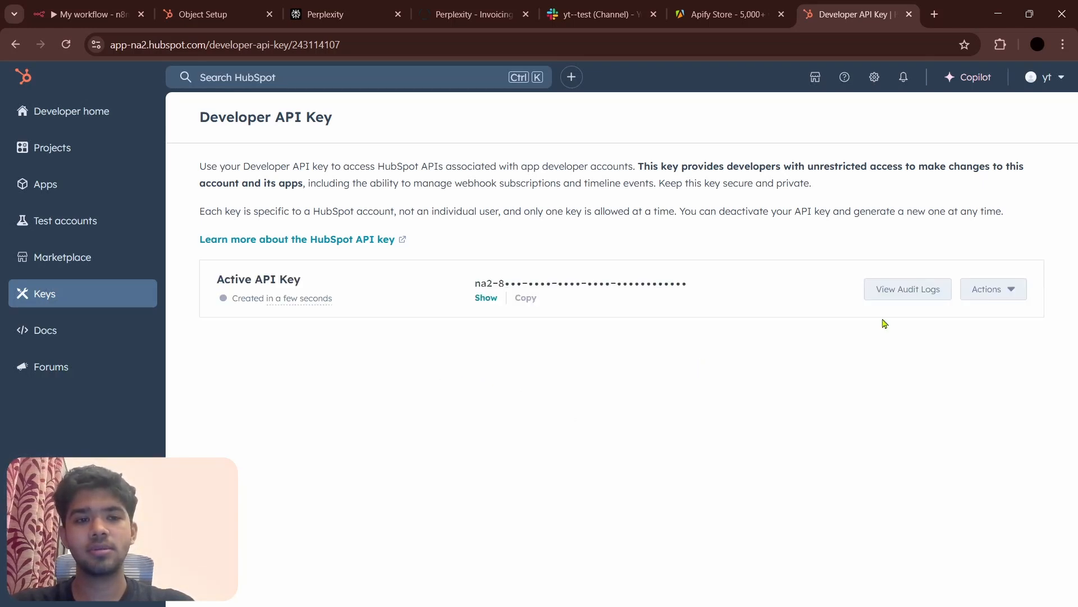
click(486, 300)
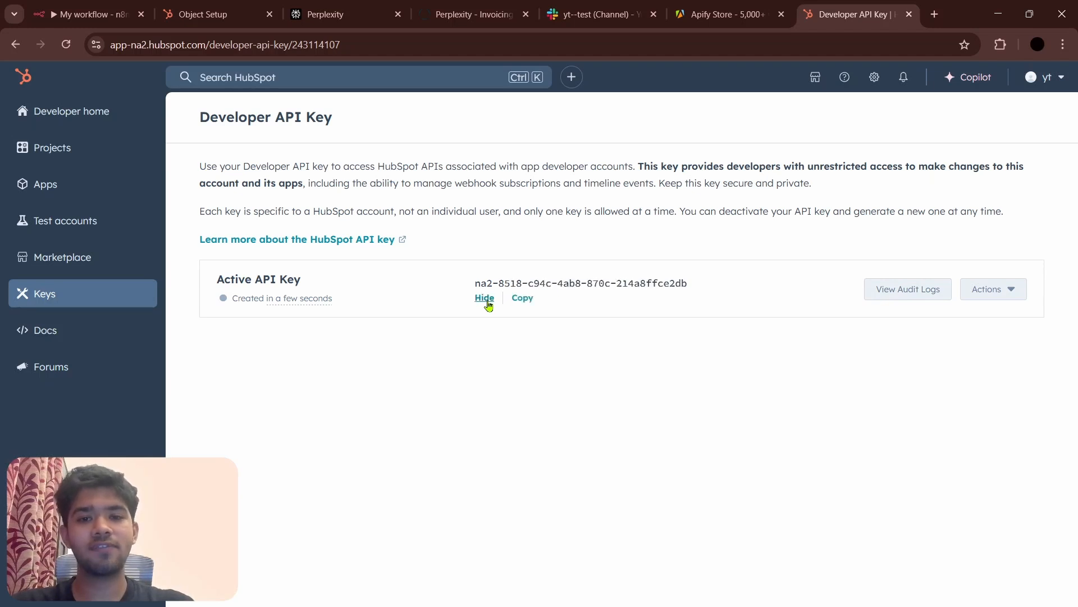
click(528, 303)
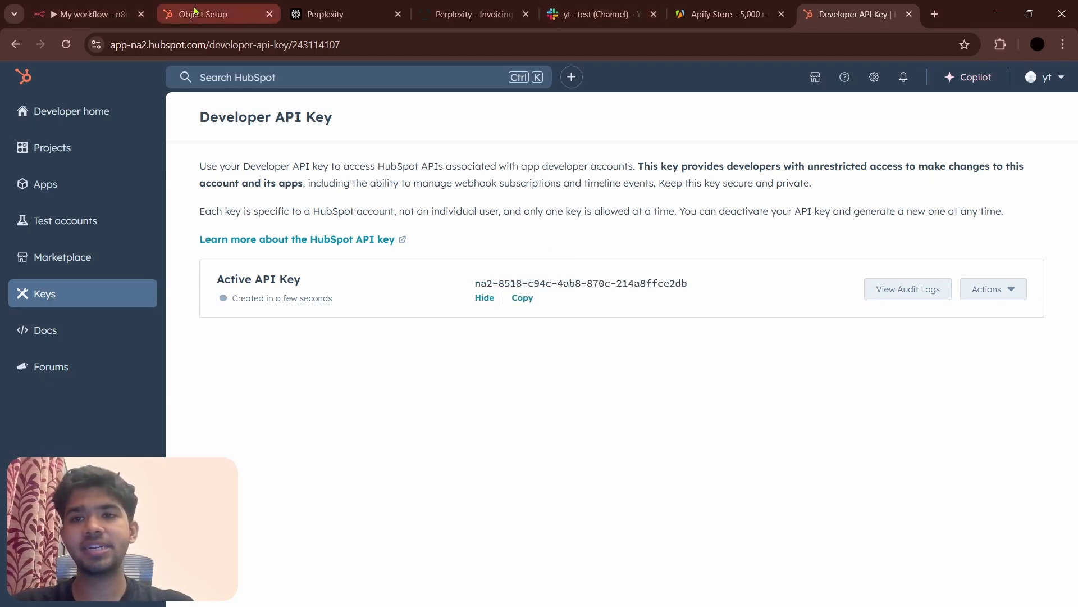
click(81, 6)
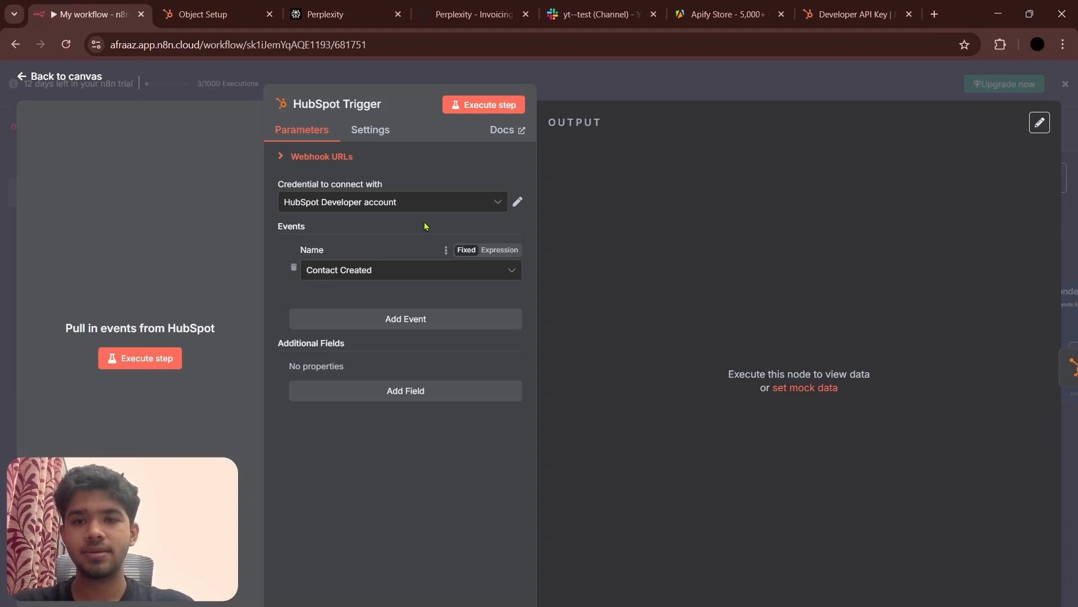
Step: Open the HubSpot Trigger's HubSpot Developer account credential and select the contents of its developer API key field
click(519, 203)
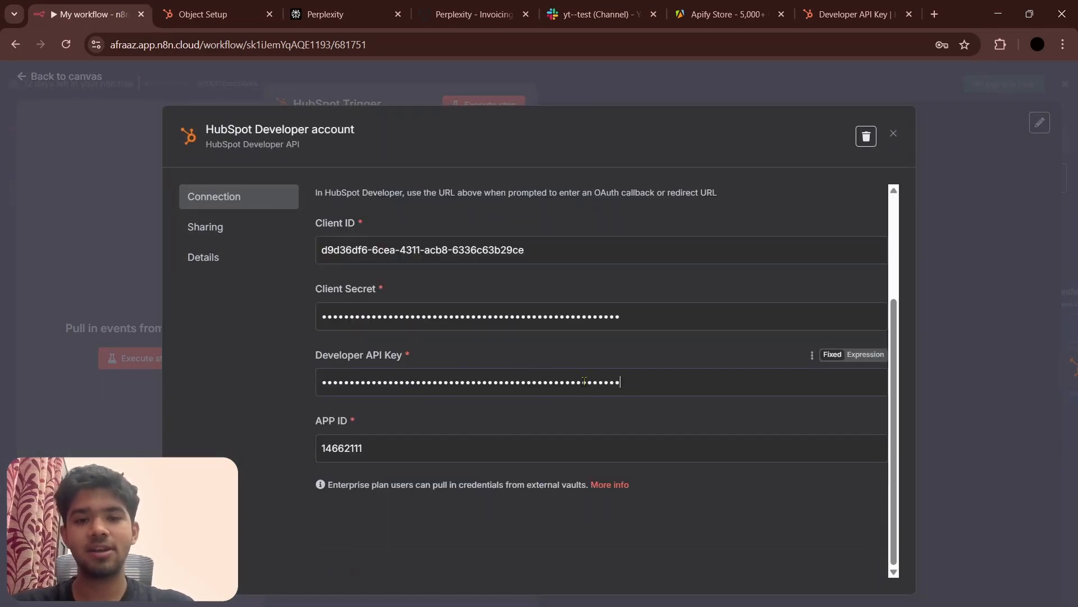
drag(584, 382, 279, 379)
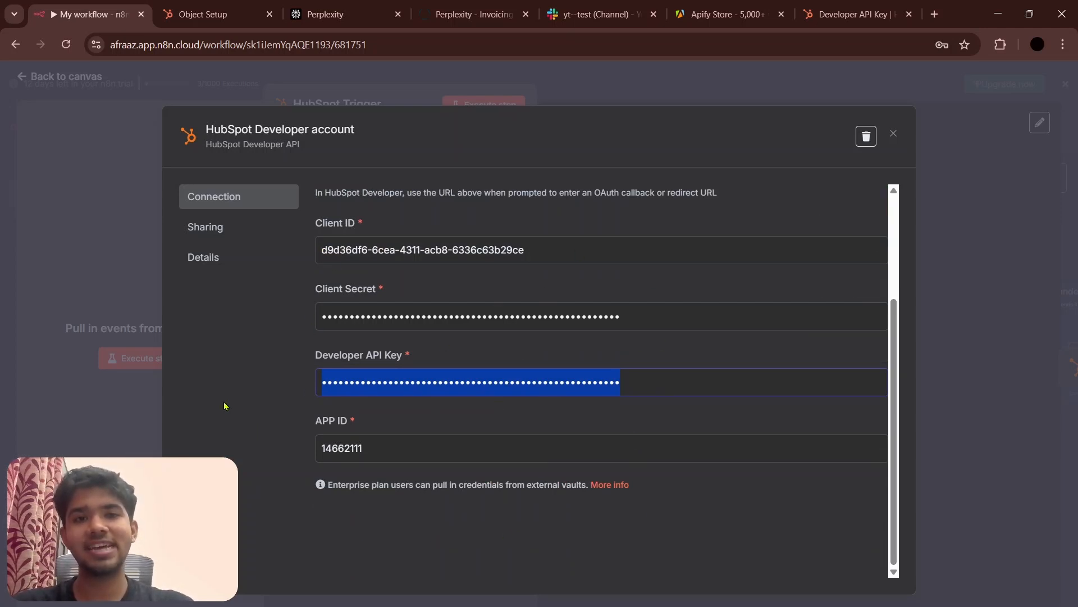
Step: Switch to the HubSpot developer account, start a new app and open its Auth settings at the redirect URLs
click(867, 7)
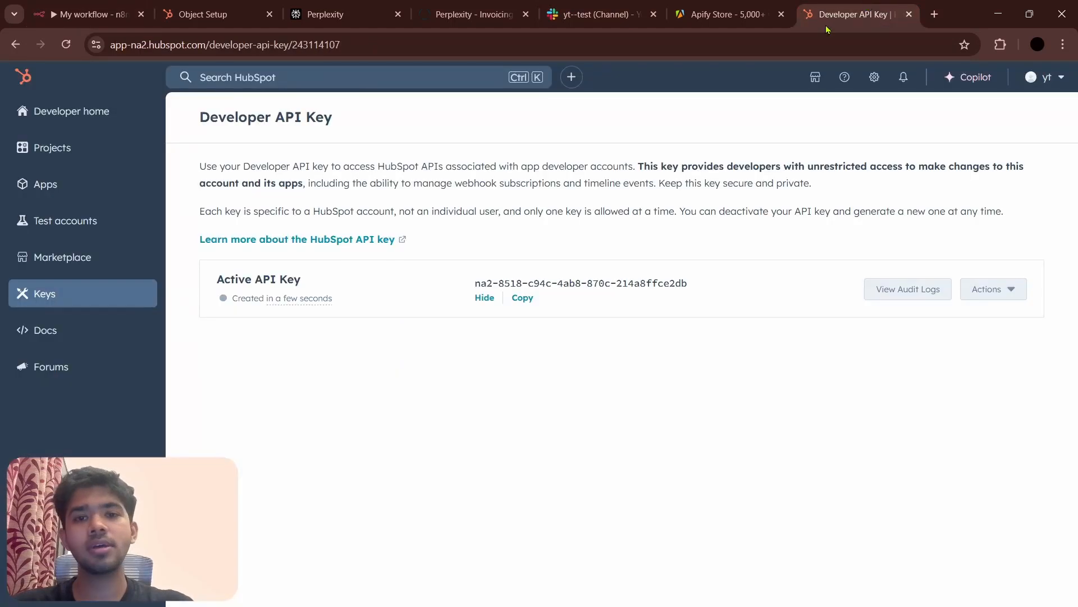
click(87, 201)
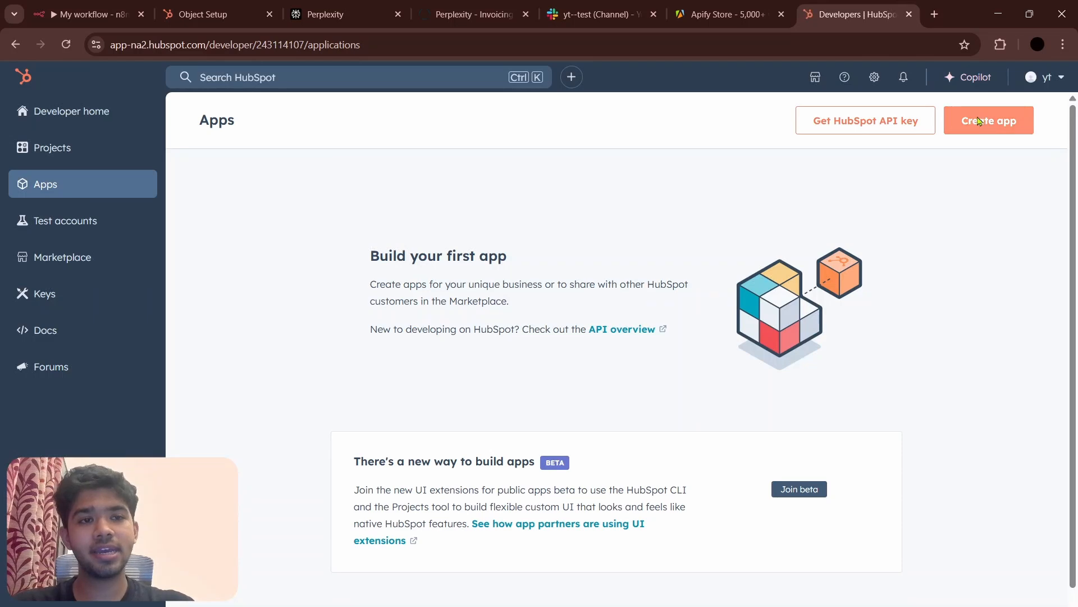
click(980, 118)
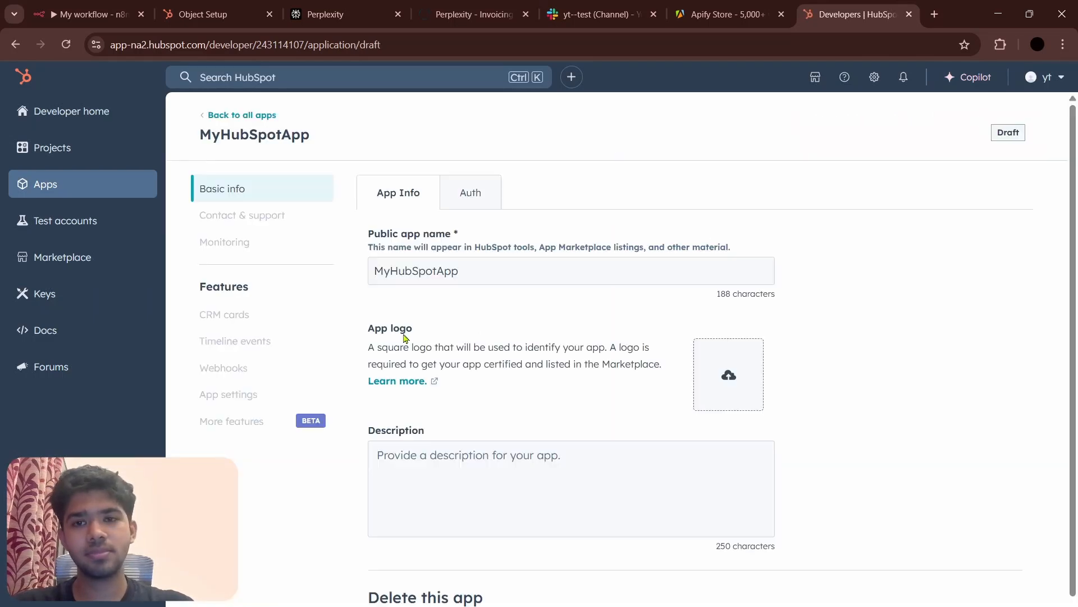
click(470, 207)
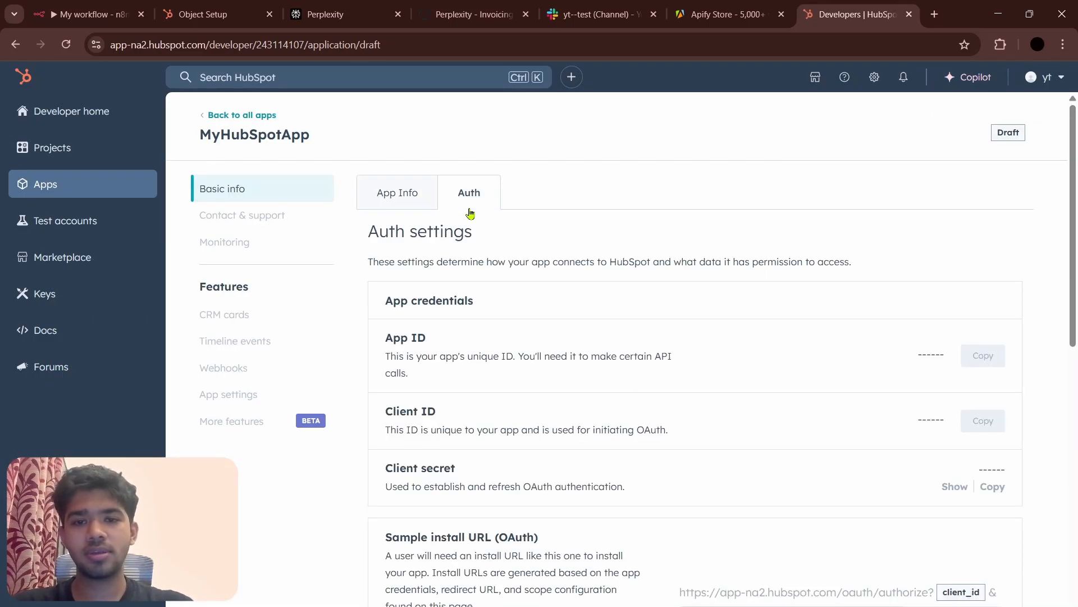
scroll(594, 354, down, 10)
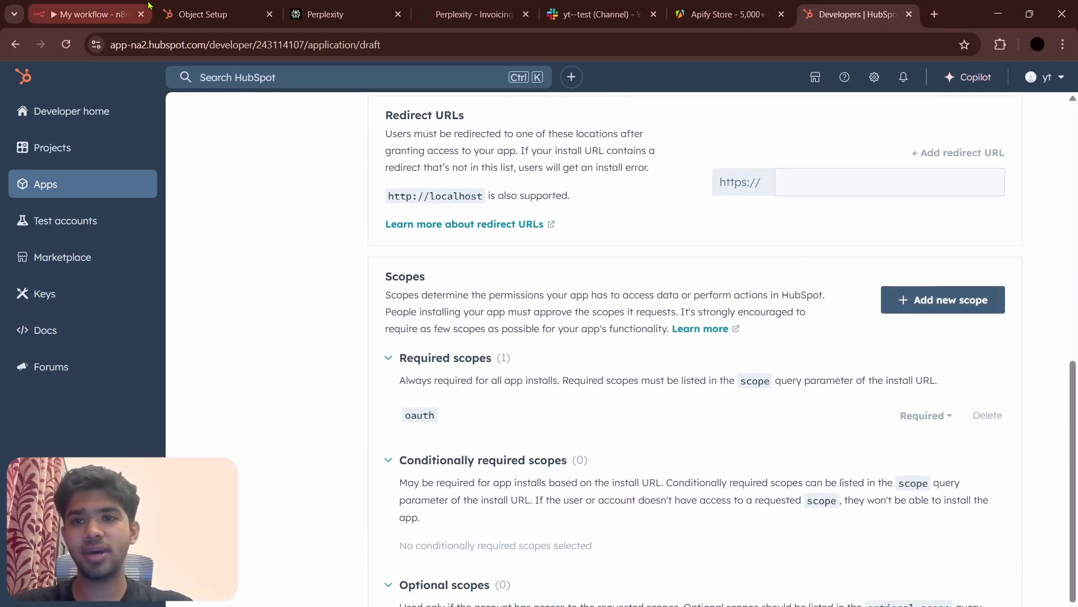
Step: Copy the OAuth redirect URL from the n8n credential and enter oauth.n8n.cloud/oauth2/callback as the HubSpot app's redirect URL
click(114, 6)
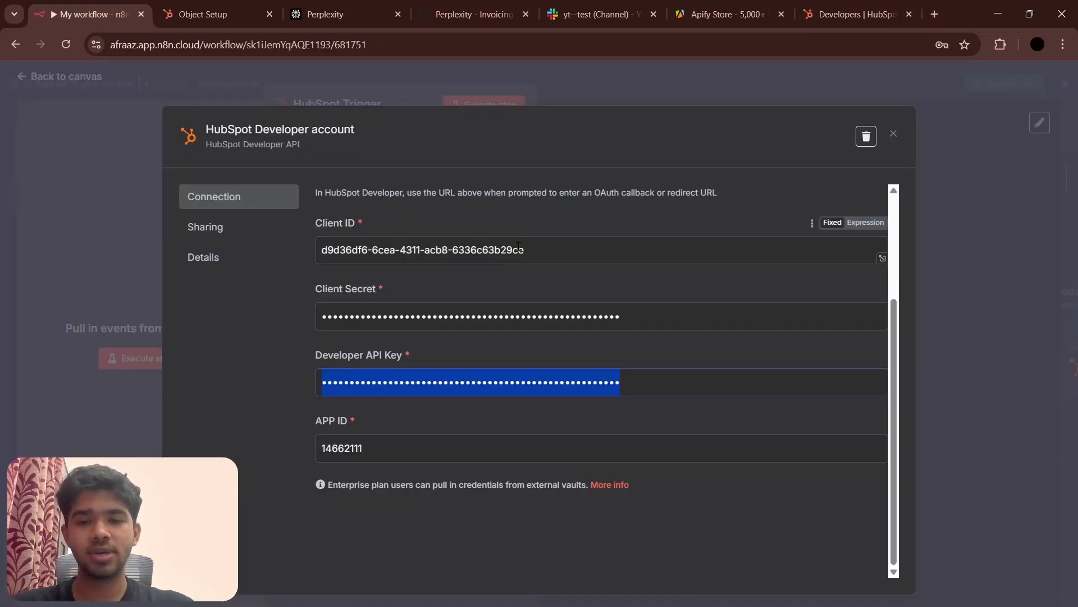
click(465, 319)
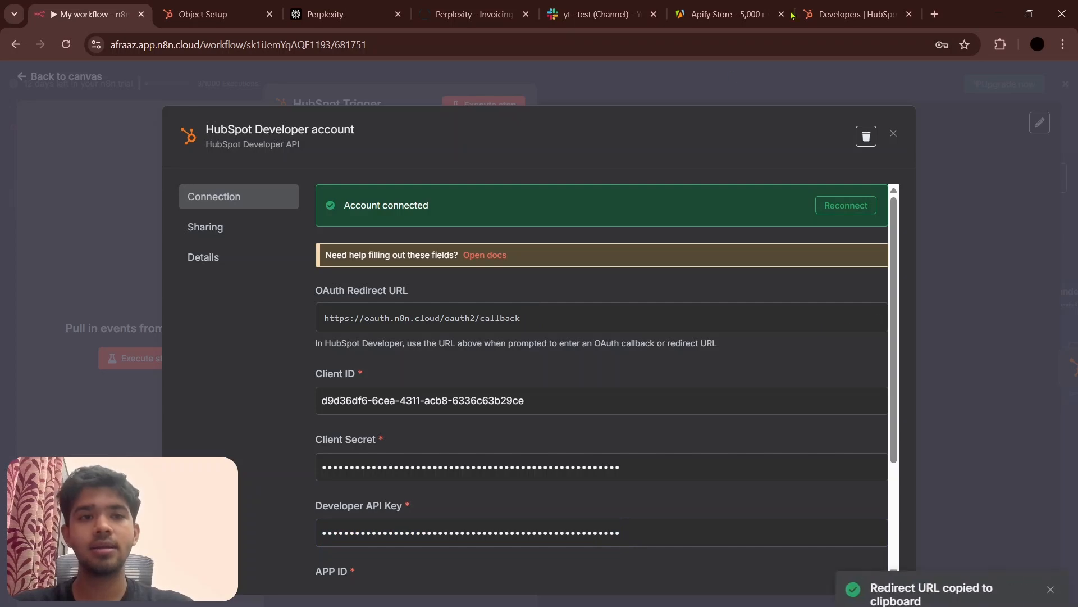
click(812, 7)
scroll(706, 366, up, 4)
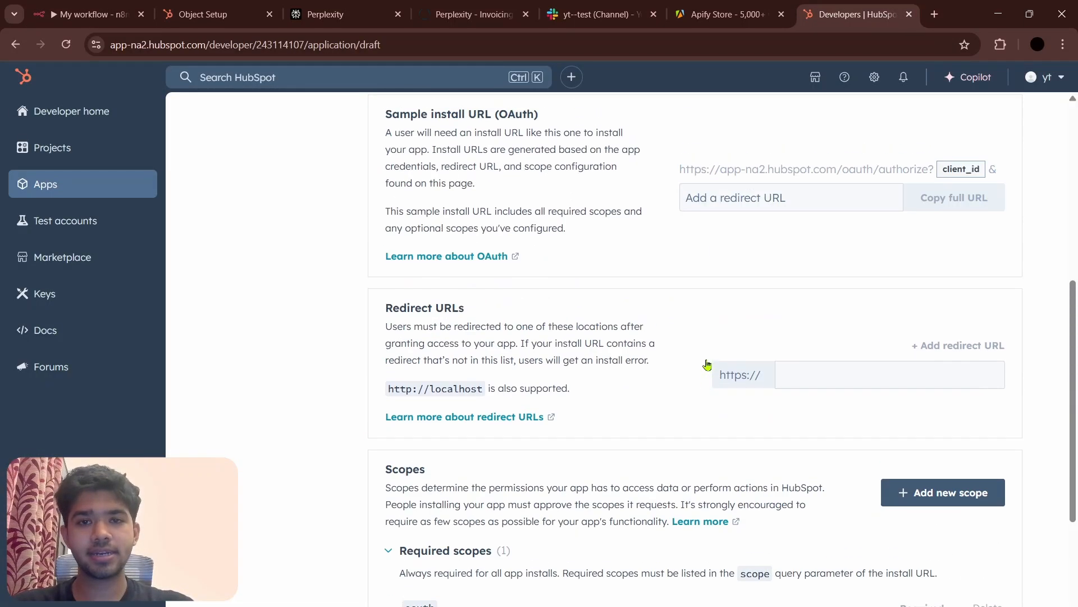
click(824, 398)
key(ctrl+v)
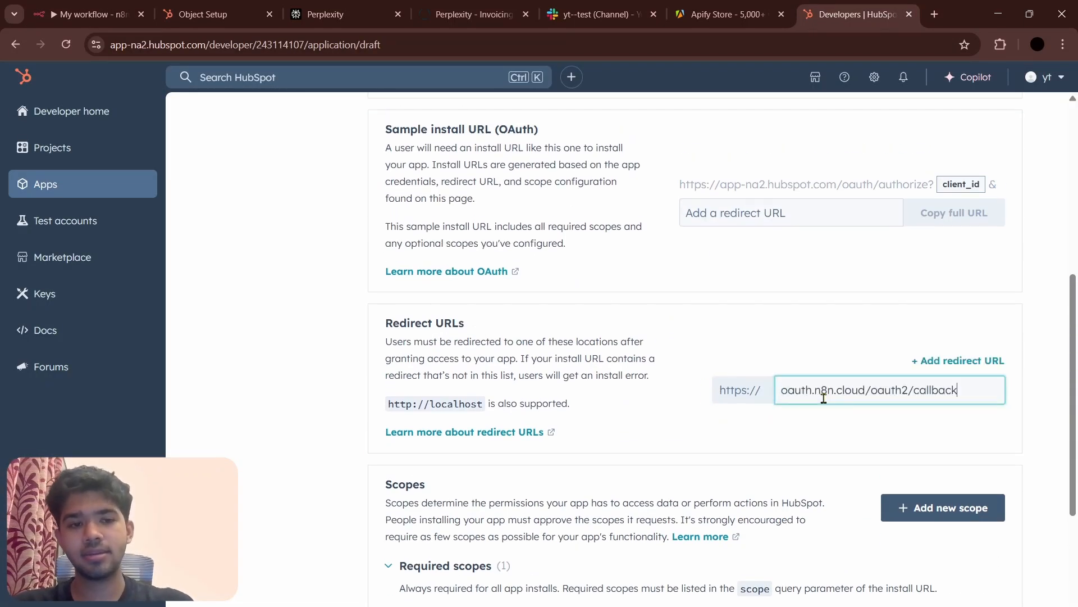
Step: Start adding new scopes to the HubSpot app and browse the available CRM object scopes
scroll(824, 399, down, 5)
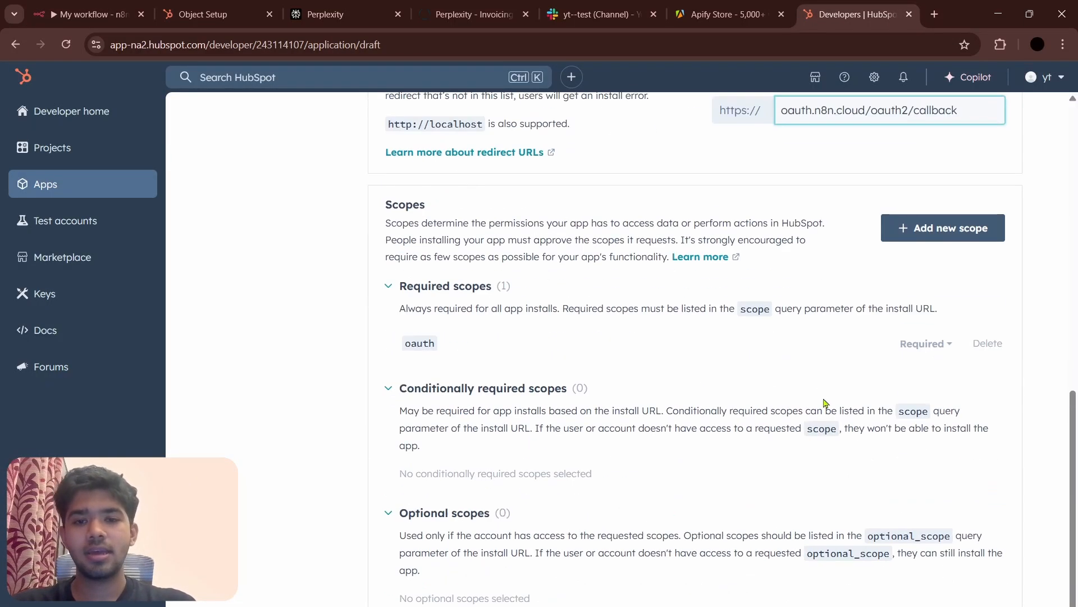
click(937, 231)
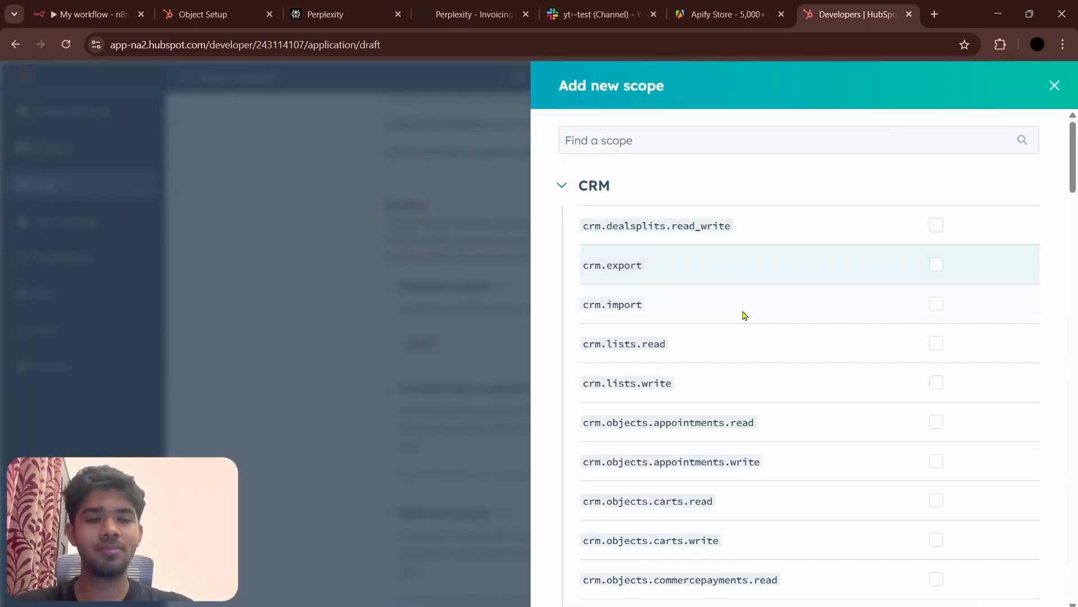
scroll(717, 450, down, 2)
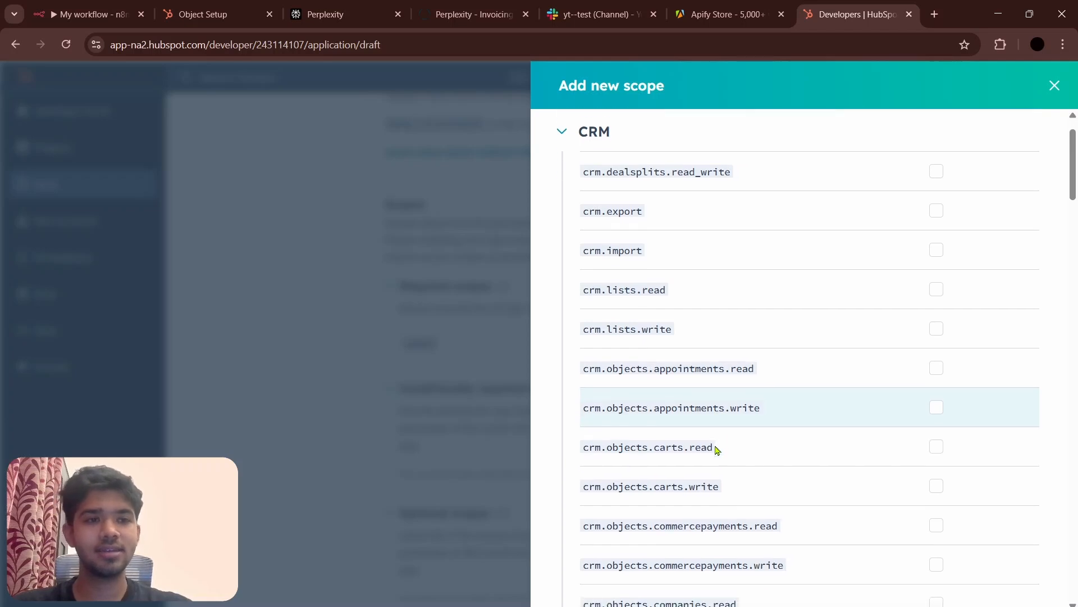
scroll(715, 446, down, 5)
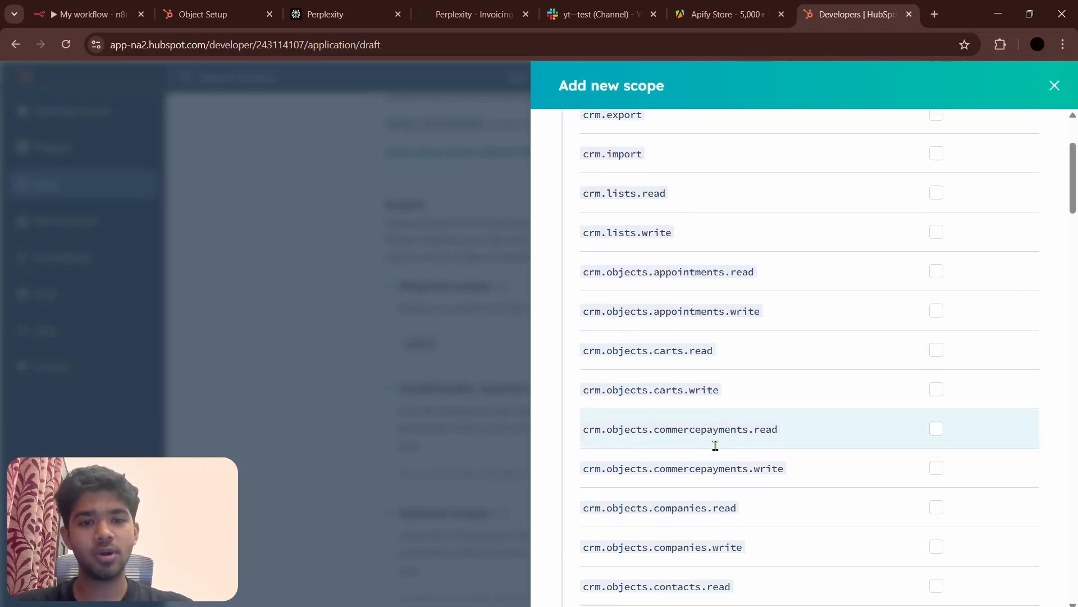
scroll(716, 450, down, 1)
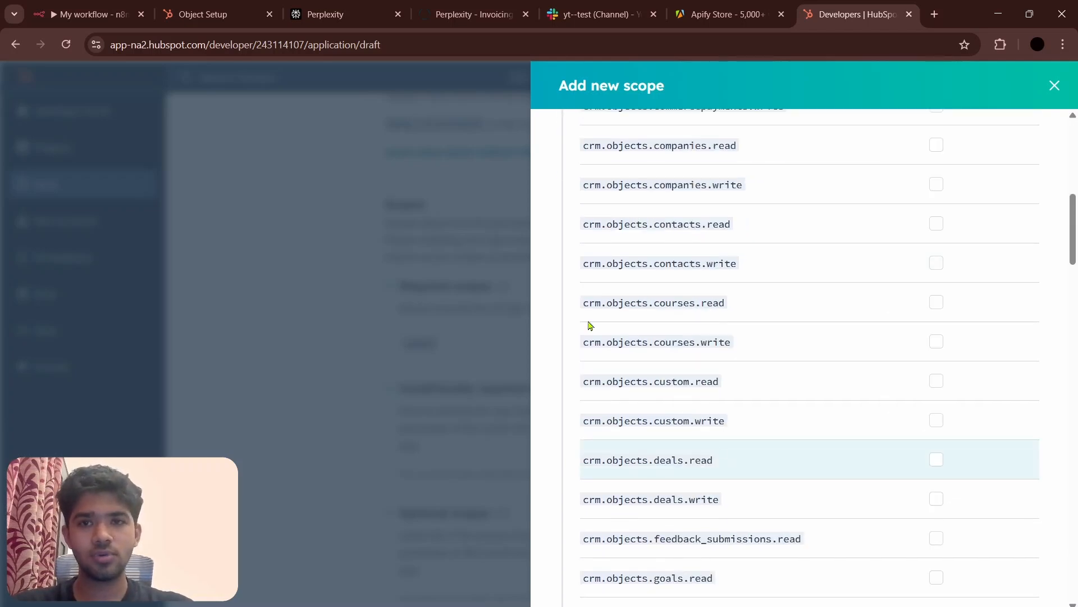
Step: Open the n8n docs for the HubSpot credential and look up the required scopes for the HubSpot Trigger node
click(75, 7)
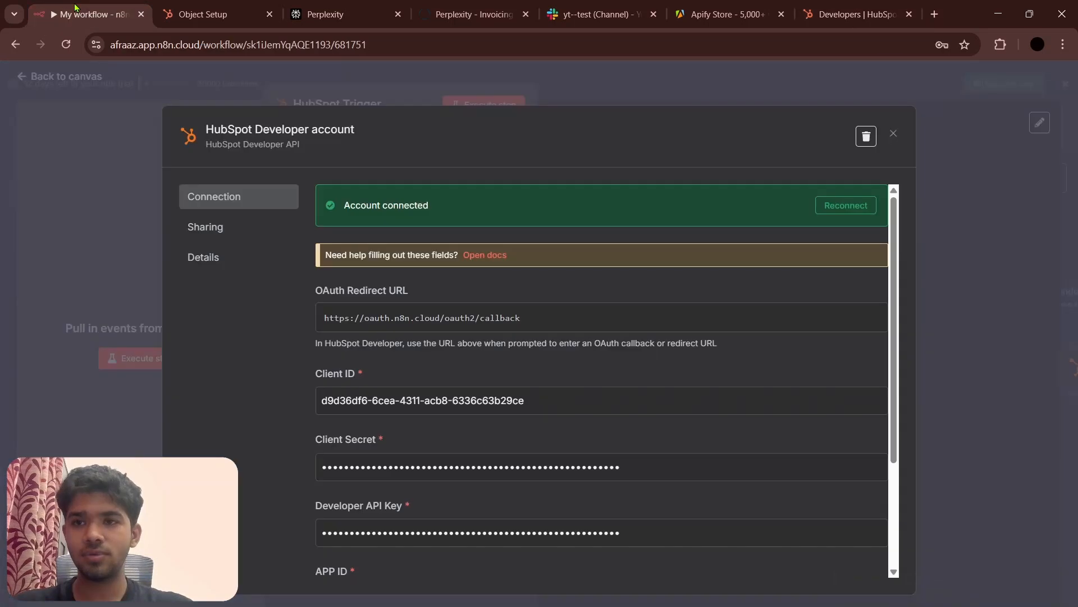
click(497, 260)
scroll(533, 472, down, 15)
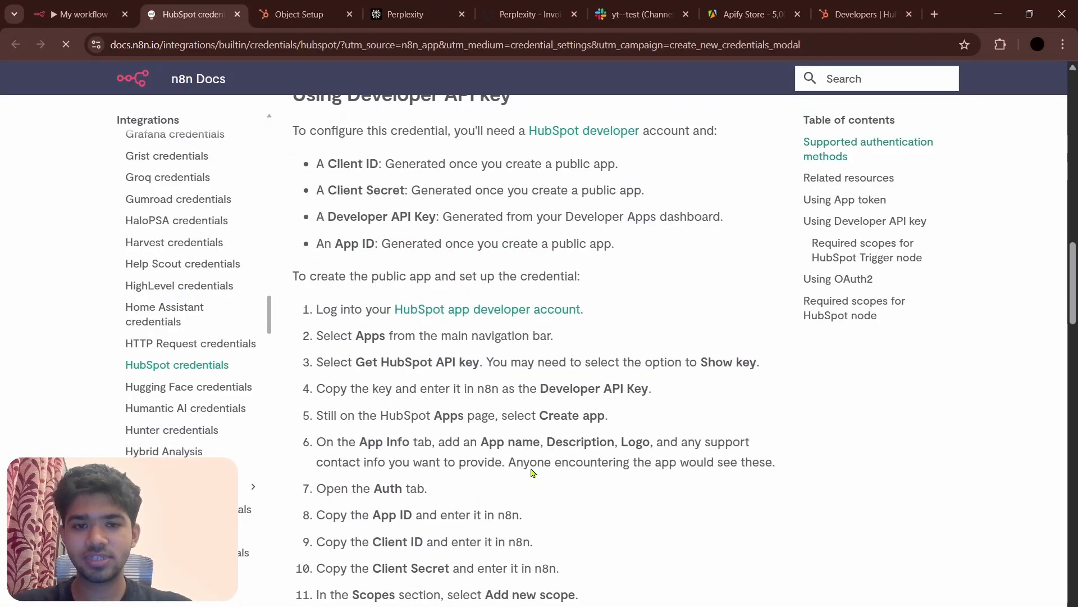
scroll(533, 472, down, 10)
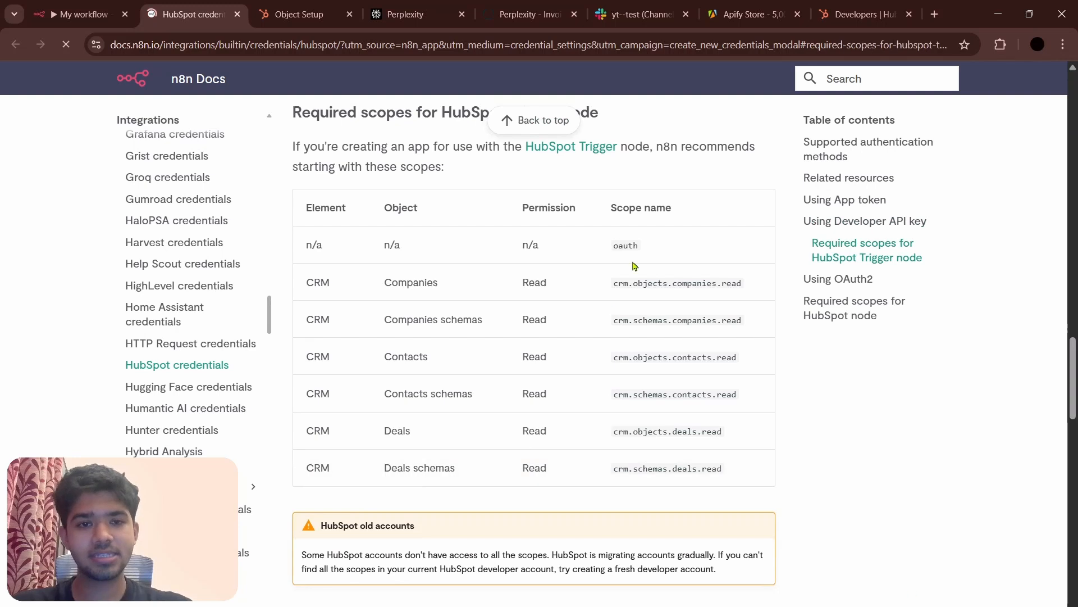
Step: Return to the HubSpot app's scope list and select crm.objects.companies.read and crm.objects.contacts.read as required scopes
click(857, 8)
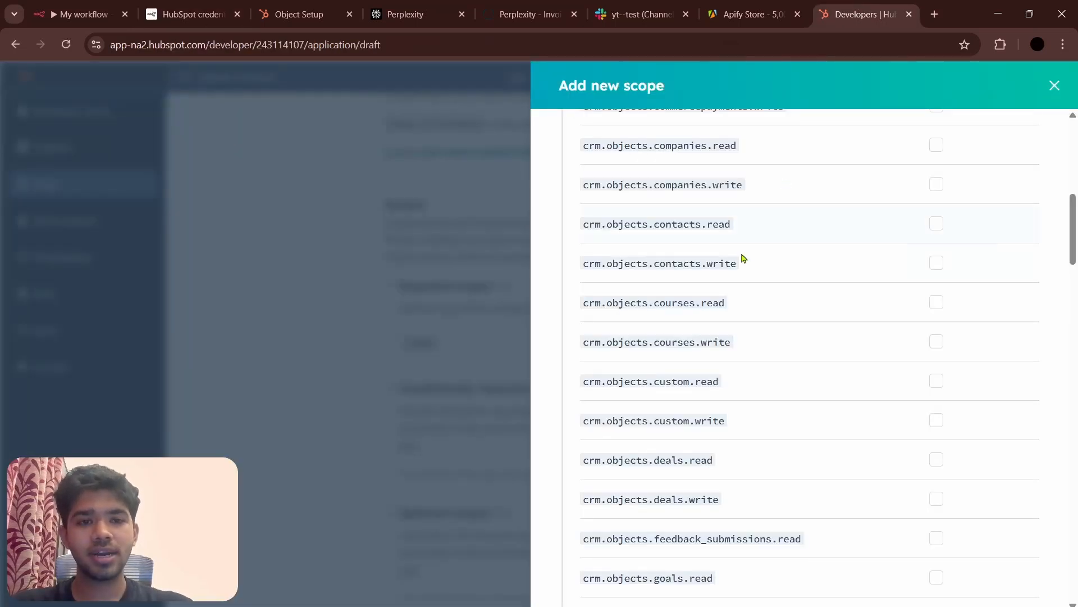
scroll(725, 215, up, 1)
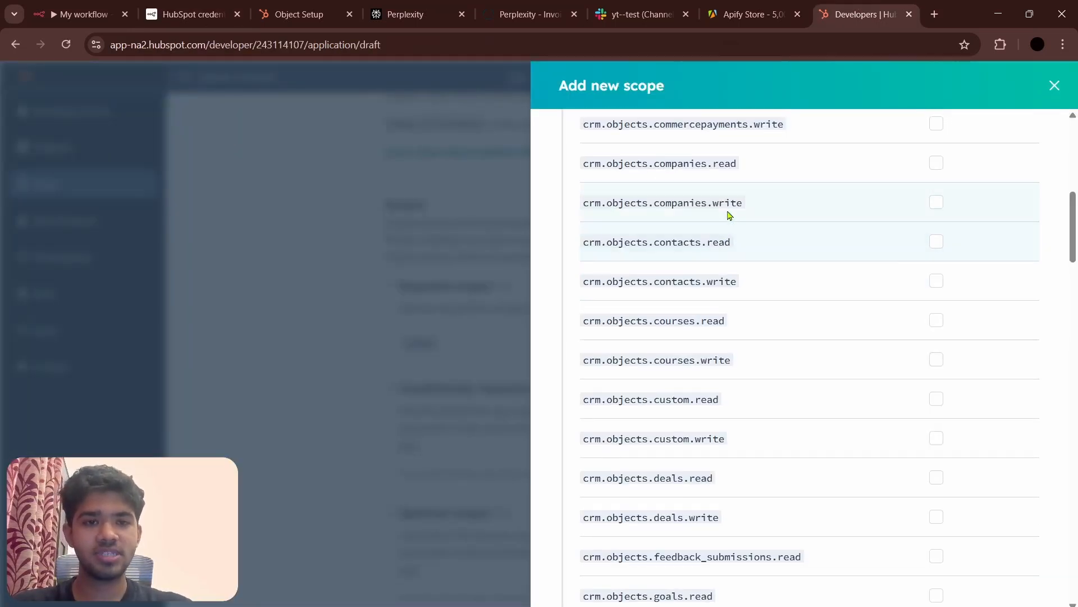
click(934, 169)
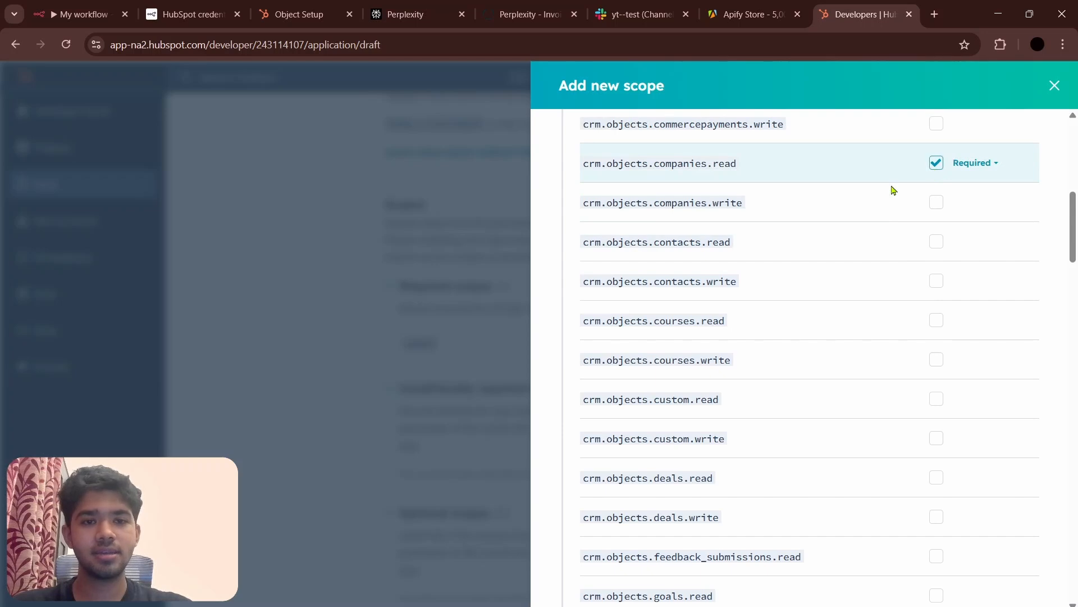
click(938, 243)
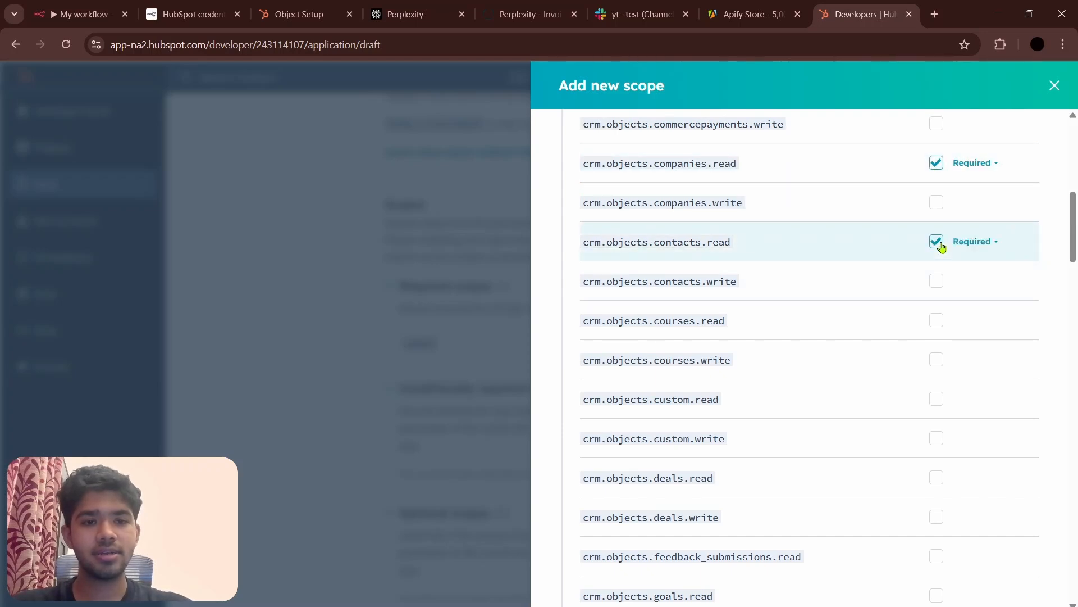
Step: Select crm.schemas.companies.read and crm.schemas.contacts.read as required scopes
scroll(942, 247, down, 20)
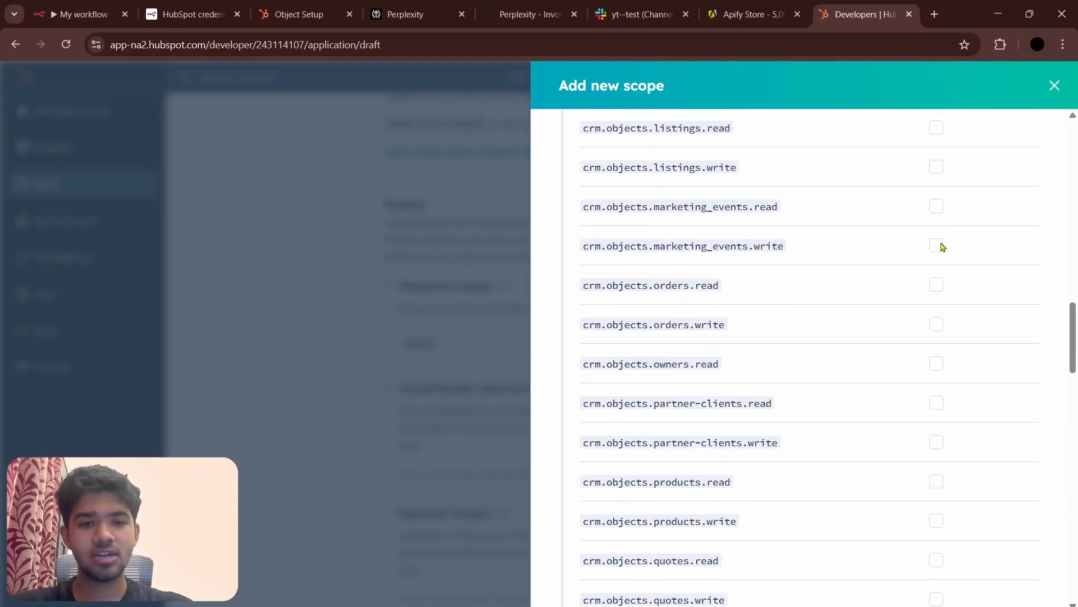
scroll(942, 246, down, 6)
scroll(935, 245, up, 4)
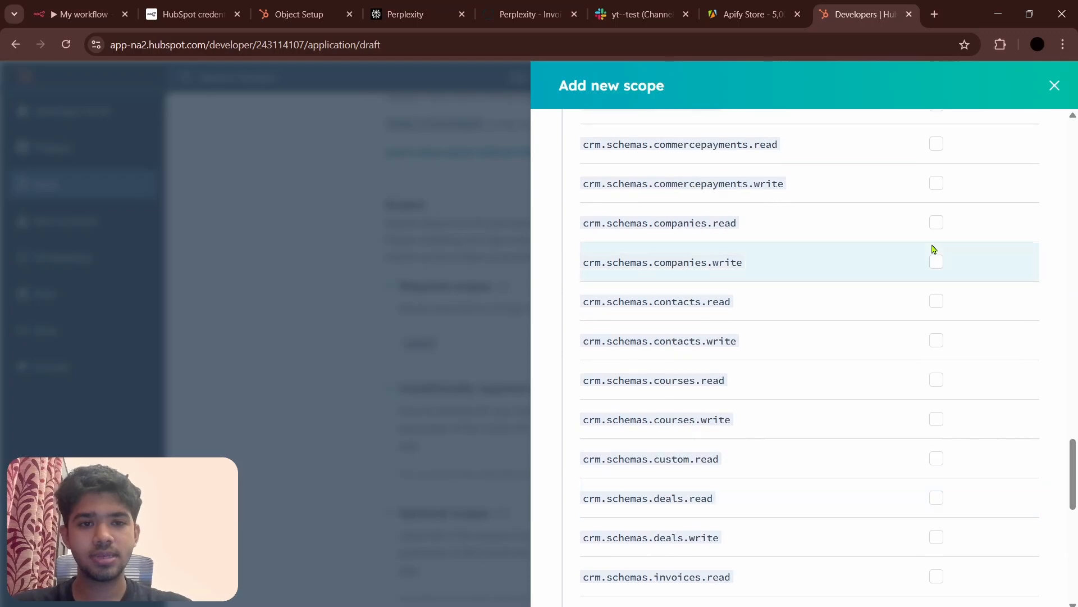
click(939, 232)
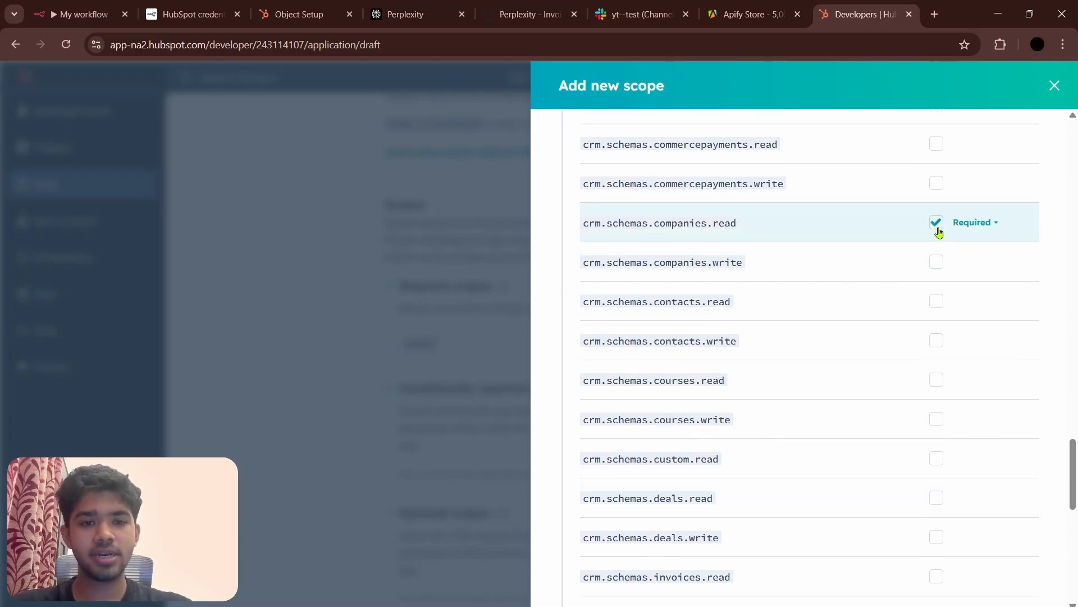
click(934, 302)
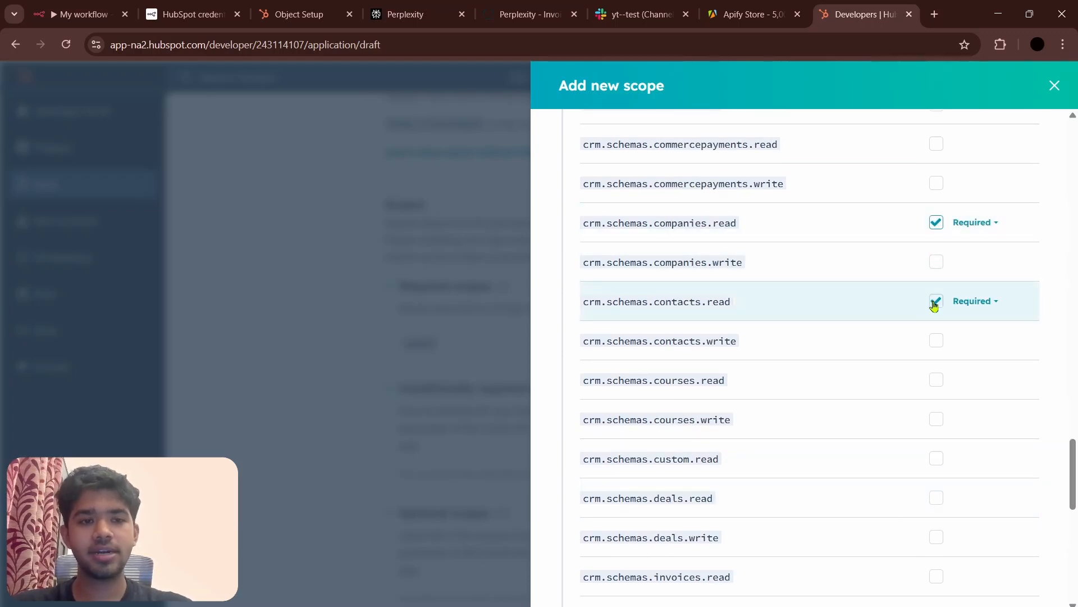
Step: Recheck the recommended scopes in the n8n docs and select crm.schemas.deals.read as a required scope in HubSpot
click(35, 6)
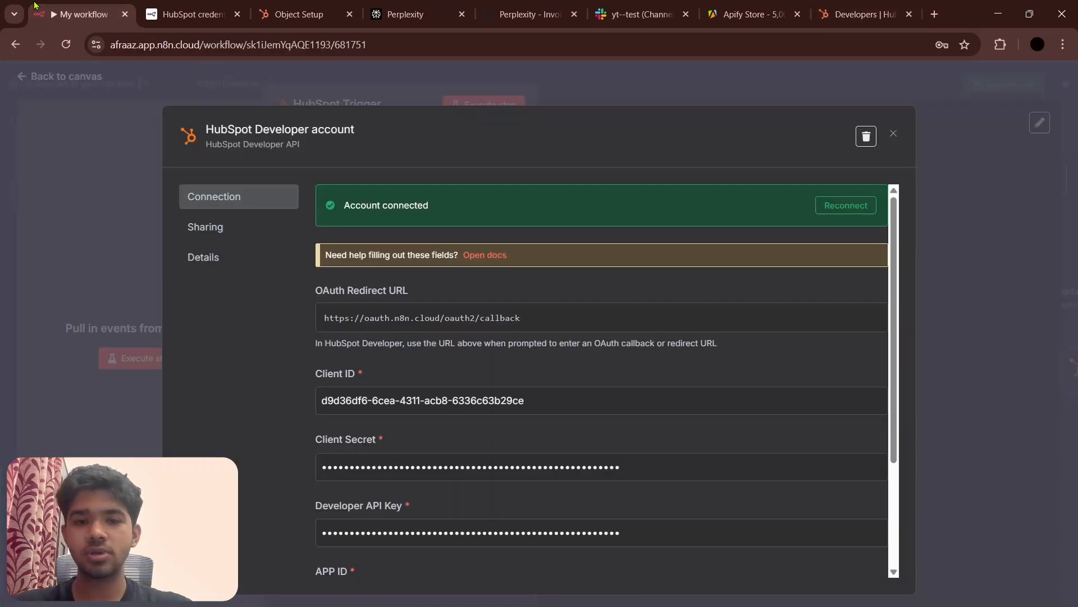
click(188, 14)
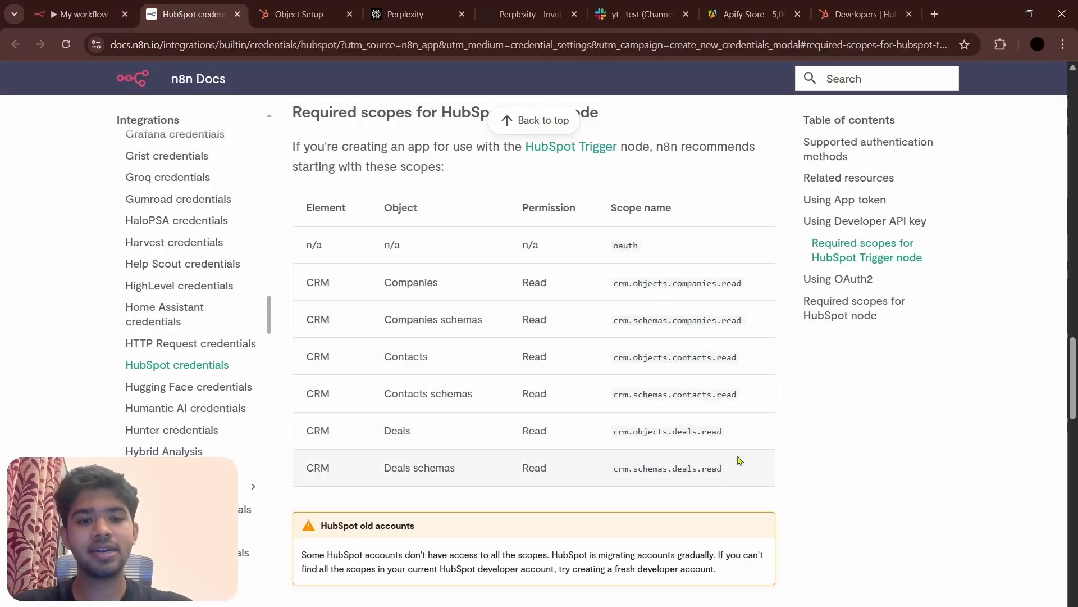
click(854, 14)
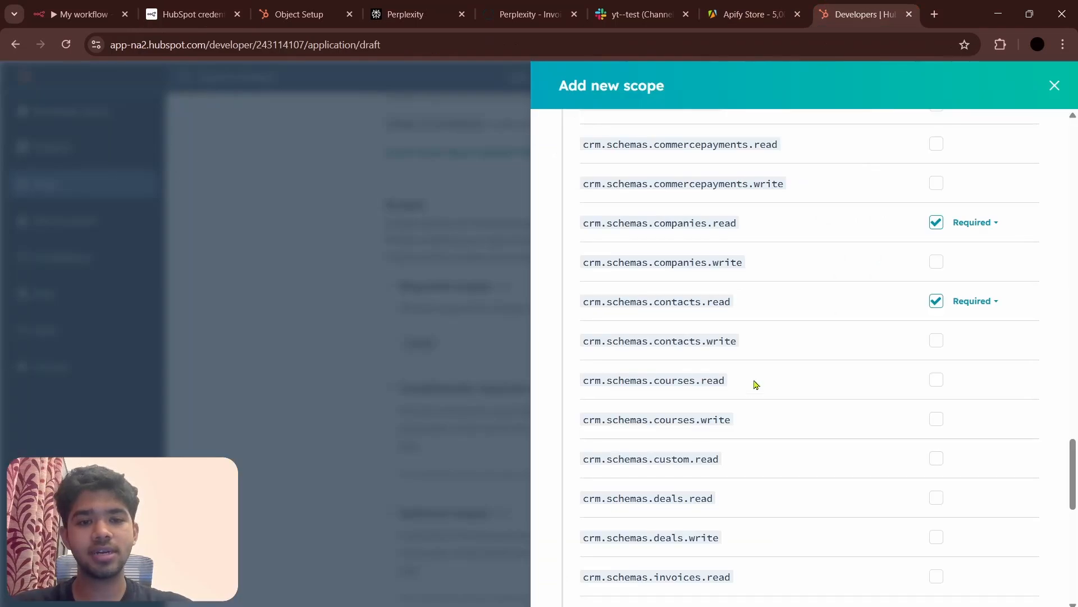
click(938, 500)
Step: Select crm.objects.deals.read as a required scope and apply all the chosen scopes to the app
scroll(794, 337, up, 15)
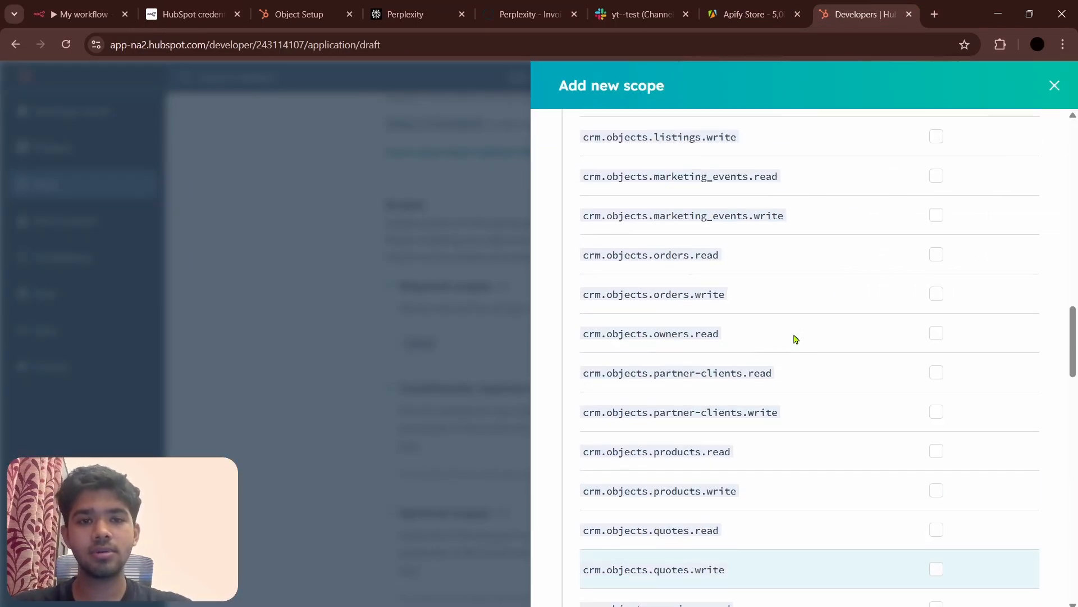
scroll(796, 338, up, 2)
scroll(741, 247, up, 8)
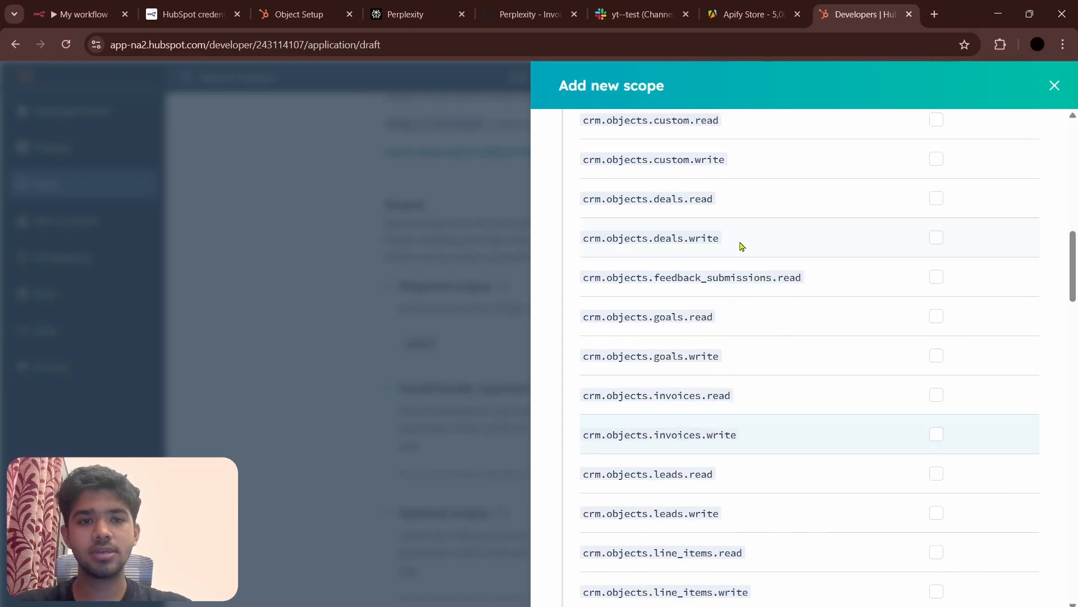
scroll(741, 247, up, 3)
scroll(742, 247, up, 3)
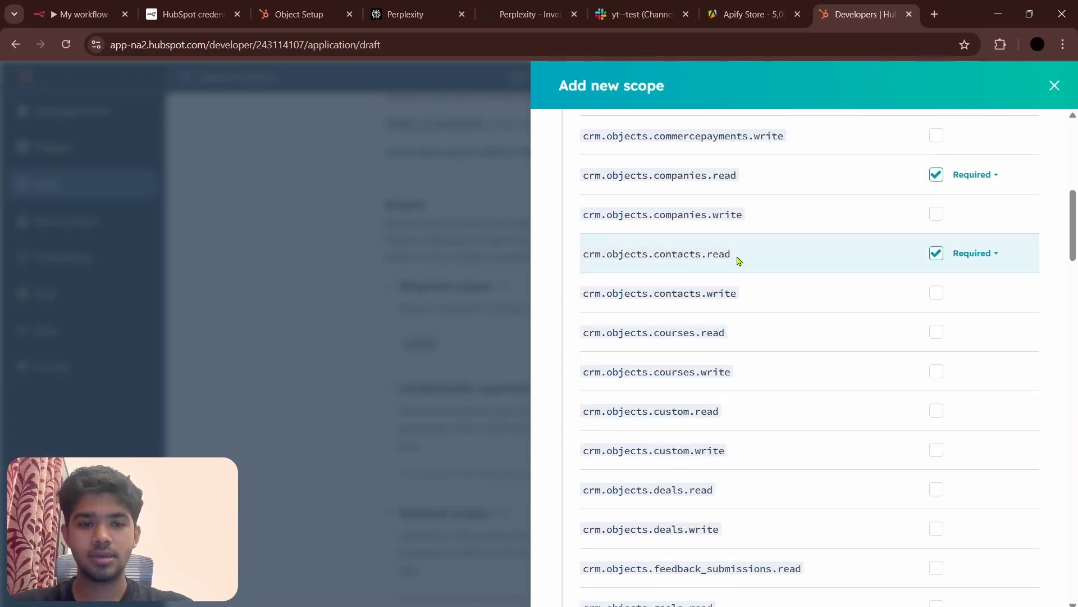
click(937, 493)
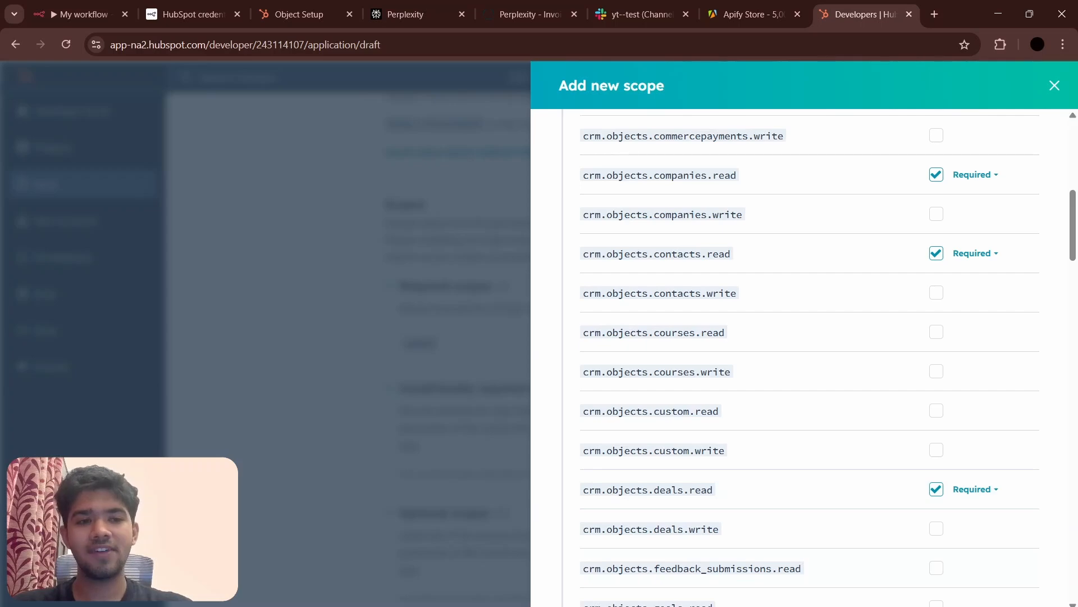
click(594, 606)
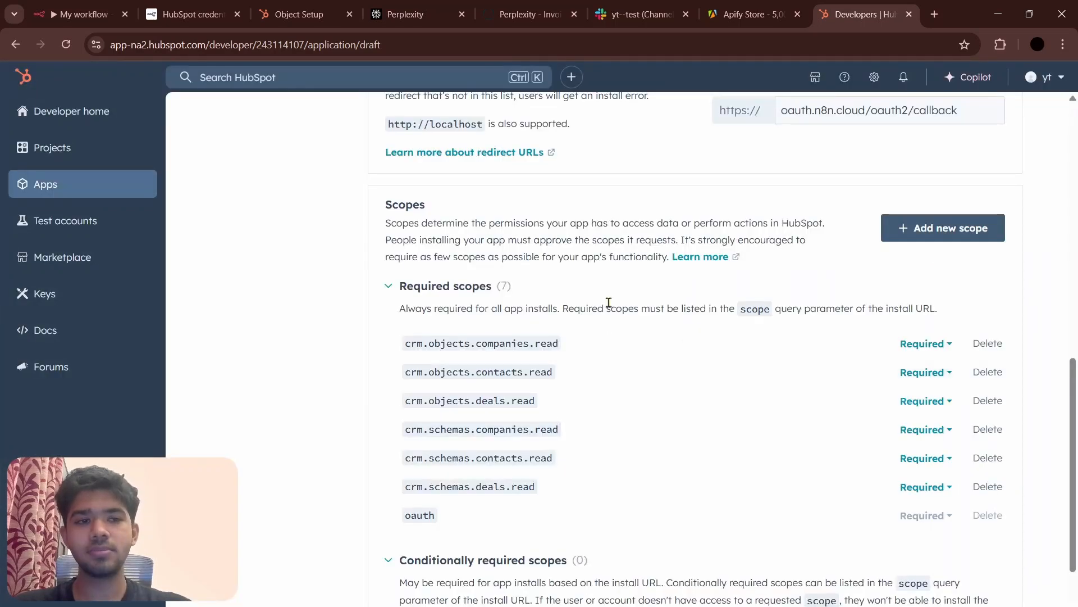
Step: Review the auth settings, create the HubSpot developer app, and open its app ID, client ID and client secret
scroll(607, 301, down, 5)
scroll(609, 305, up, 15)
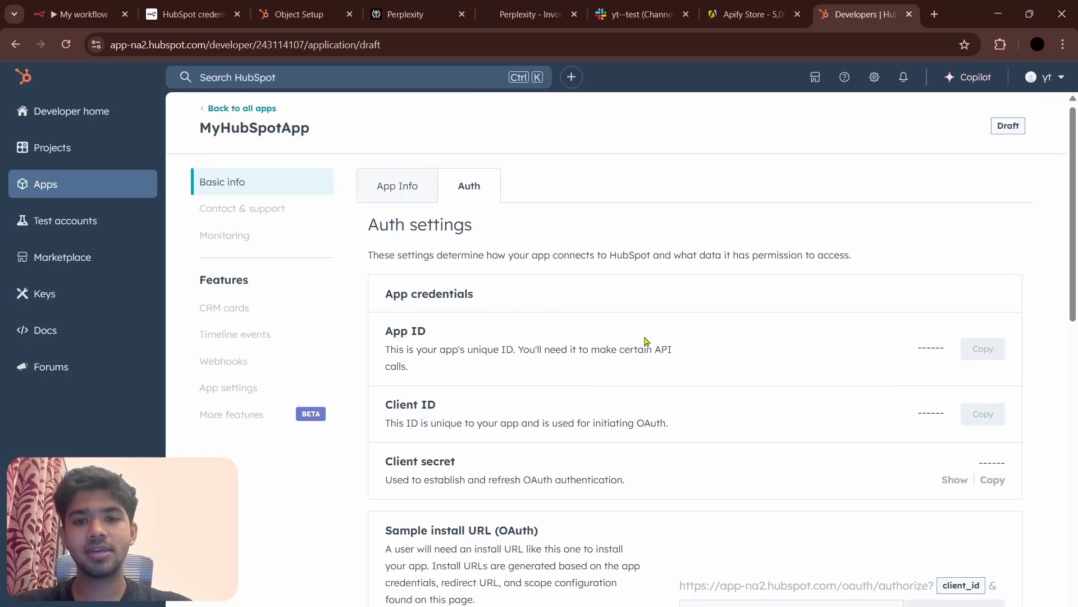
scroll(645, 341, down, 2)
scroll(591, 401, down, 8)
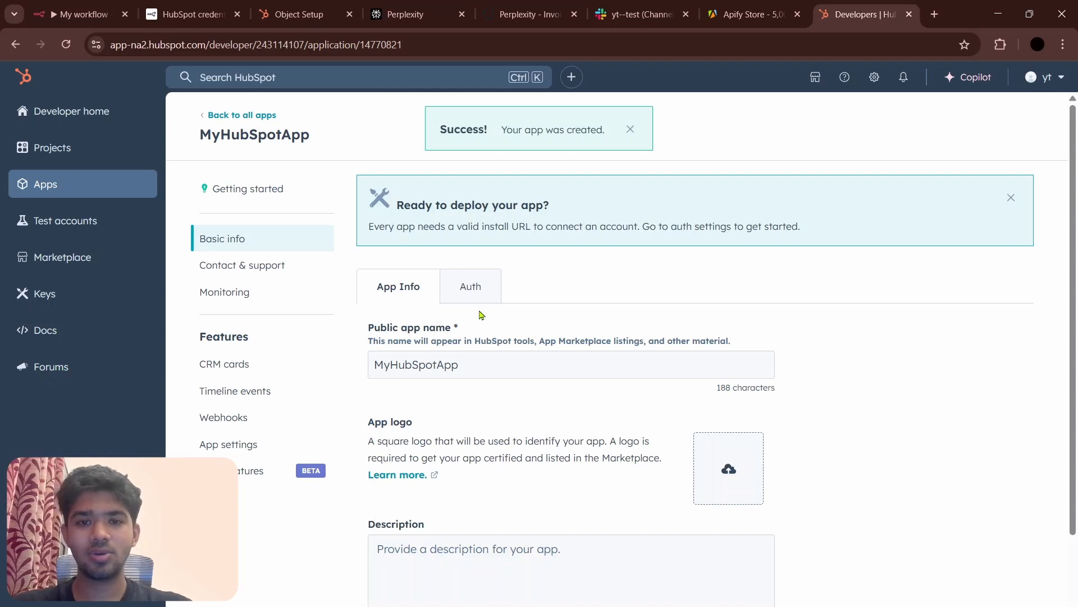
click(479, 290)
scroll(589, 439, down, 3)
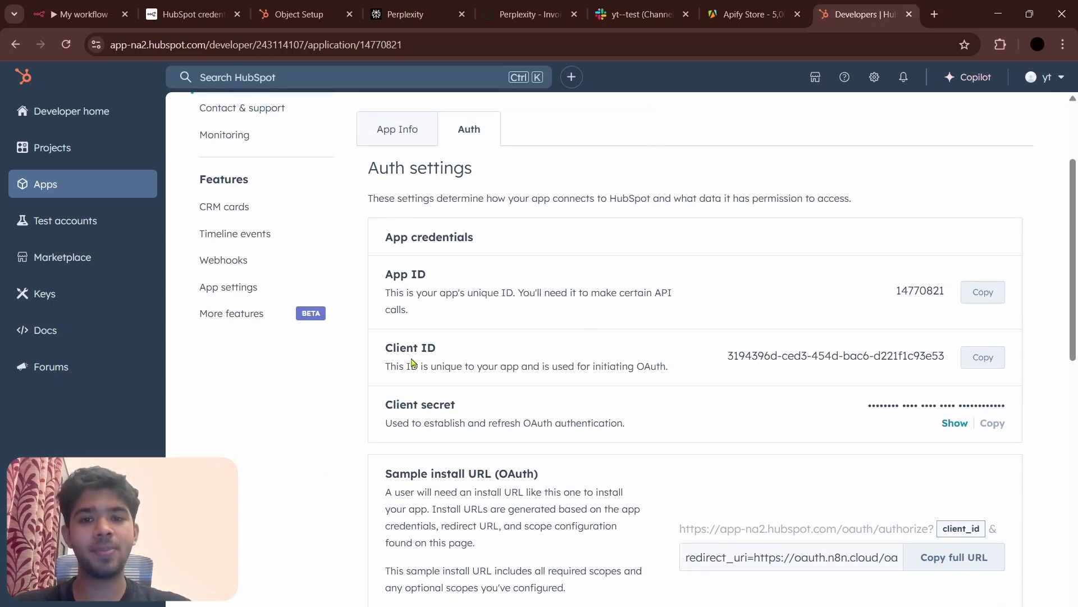
Step: Switch to n8n, check which fields the HubSpot Developer account credential requires, and close the credential
click(89, 7)
scroll(422, 374, down, 2)
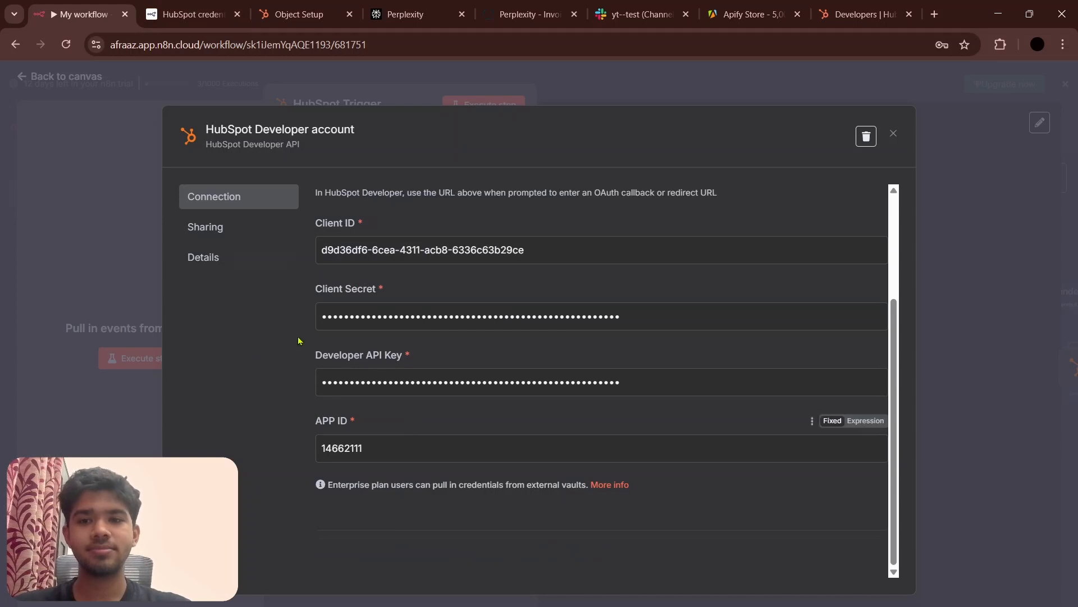
scroll(484, 256, up, 2)
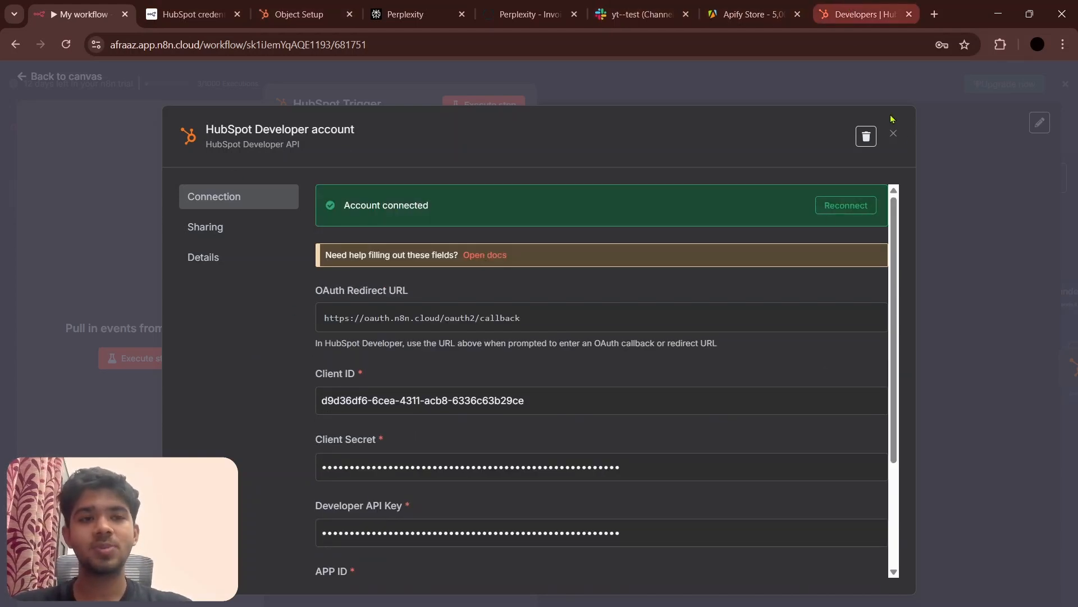
click(894, 135)
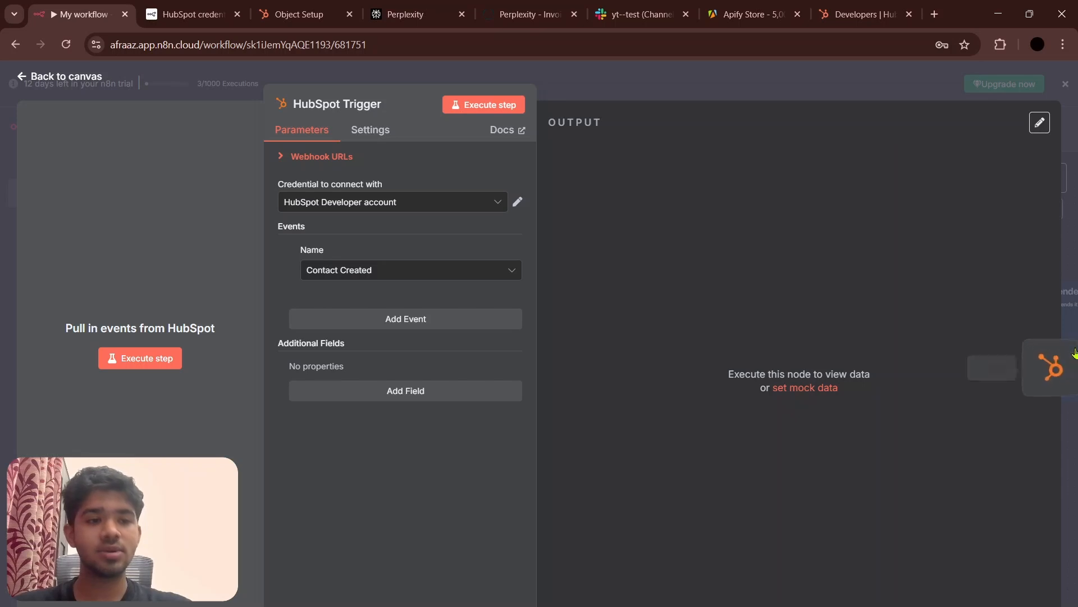
Step: Open n8n's HubSpot contact node, and start a new private app in the HubSpot test account's settings
click(1049, 367)
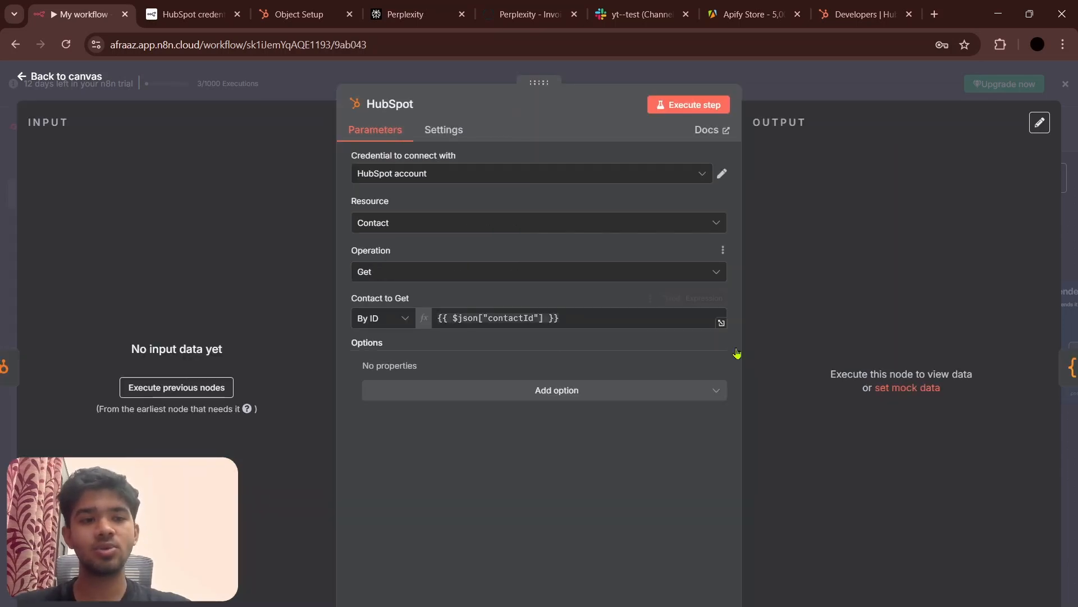
click(256, 6)
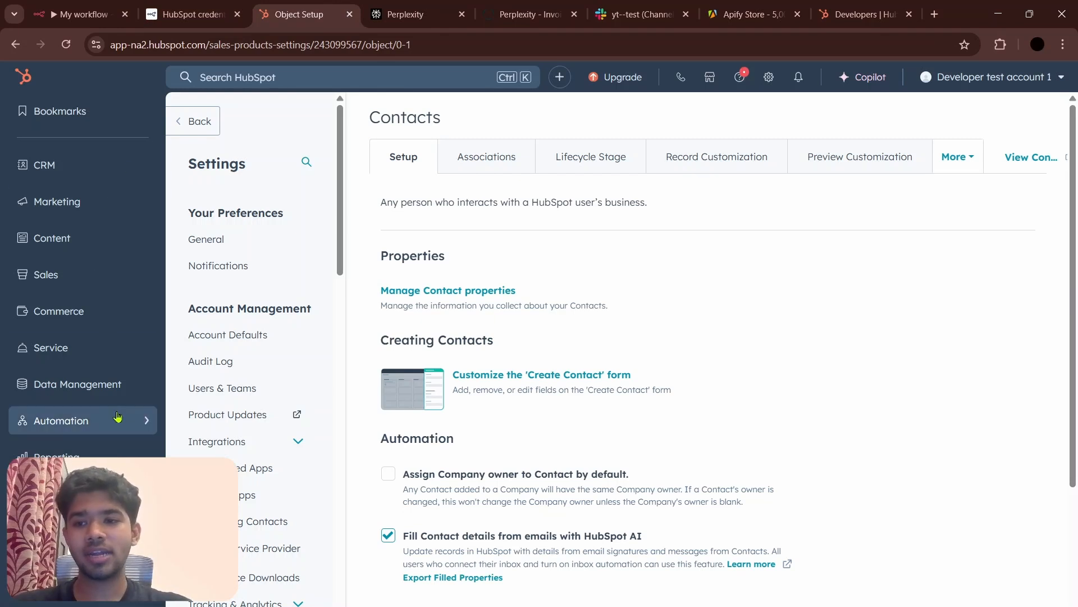
click(251, 500)
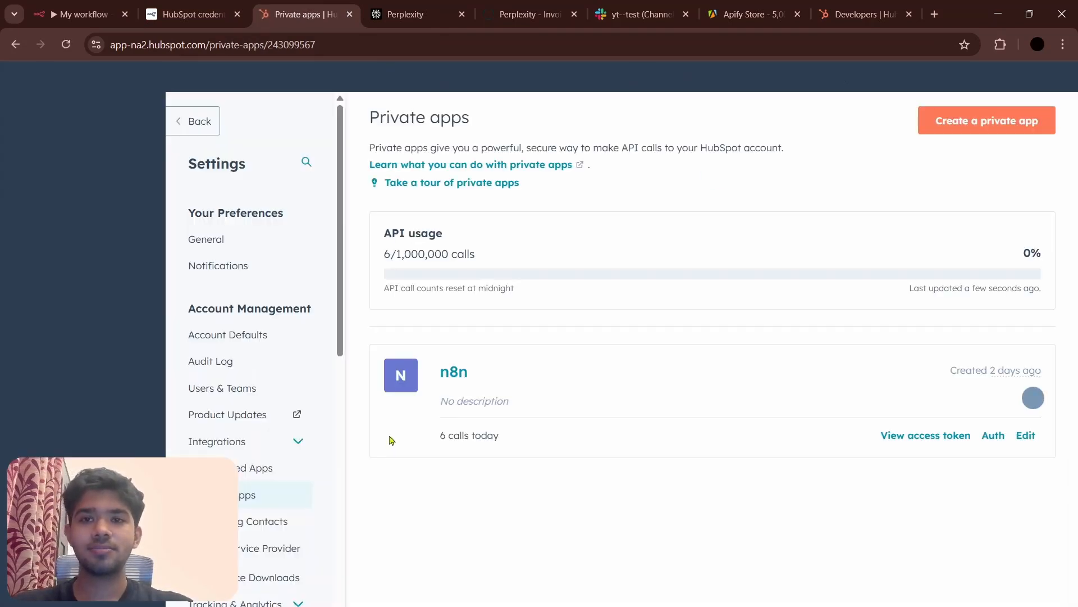
click(971, 129)
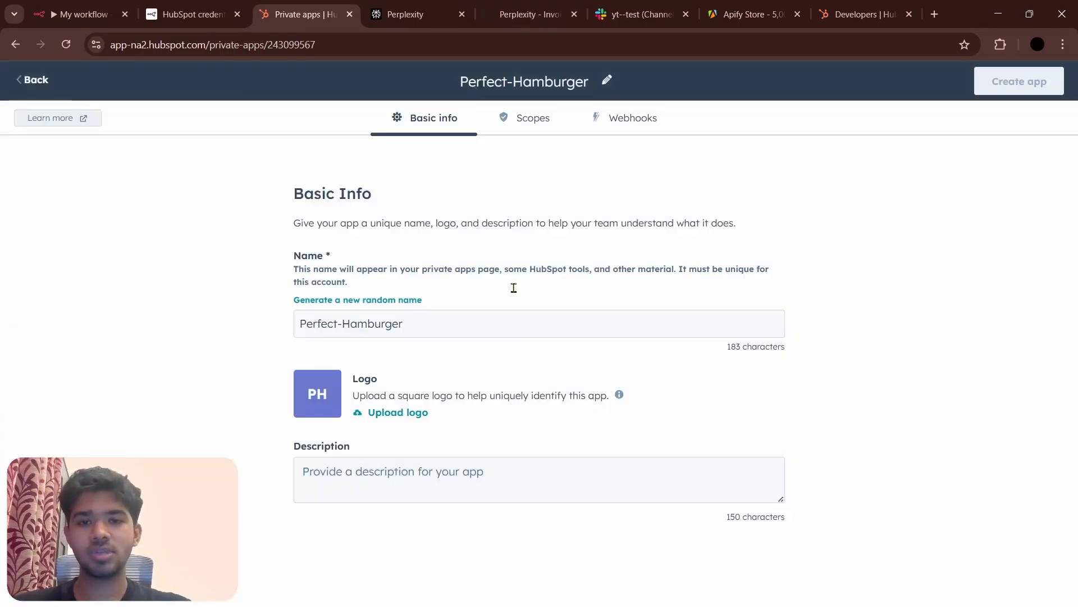
Step: Add read and write scopes for crm.objects.contacts and crm.objects.companies to the private app
click(531, 133)
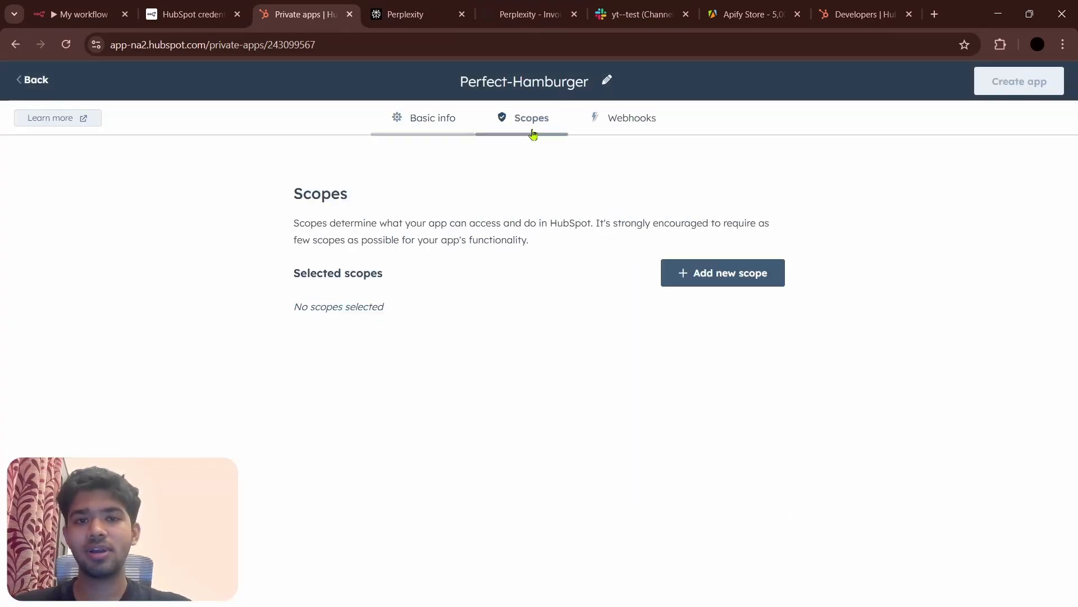
click(706, 287)
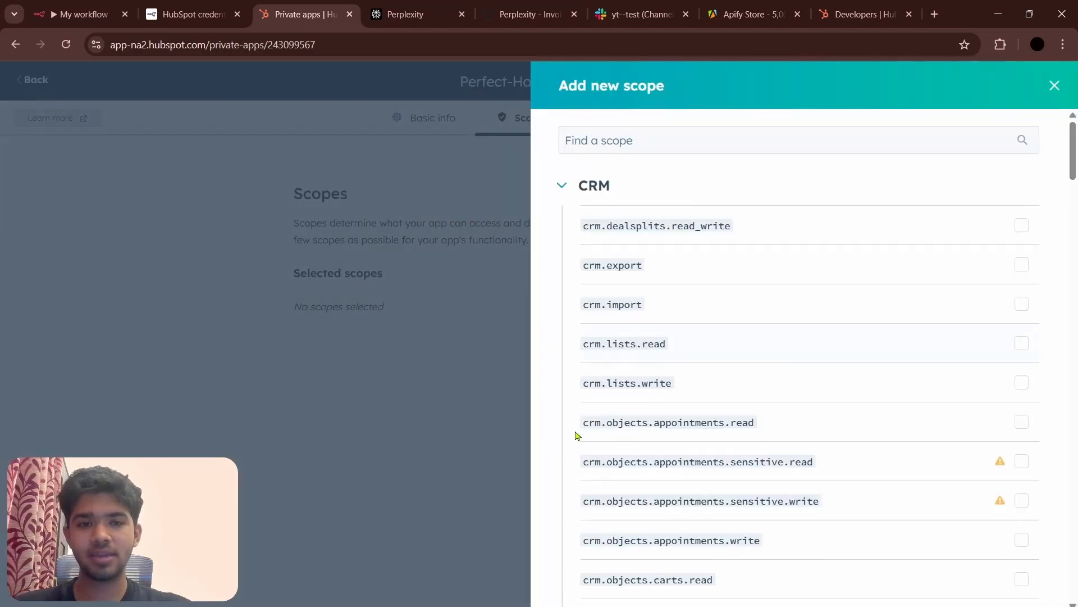
scroll(669, 400, down, 2)
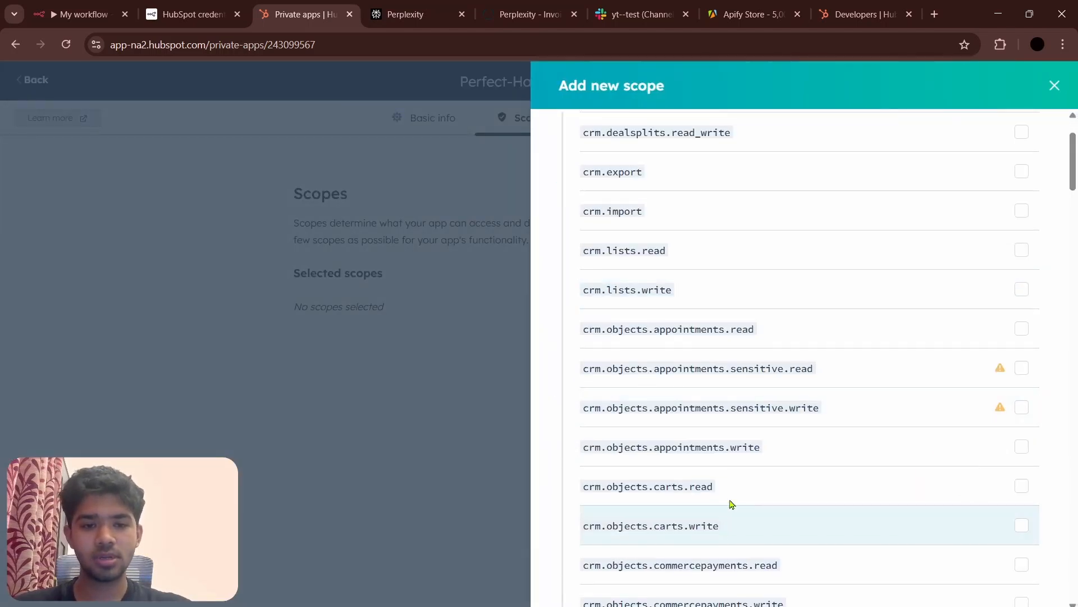
scroll(753, 452, down, 5)
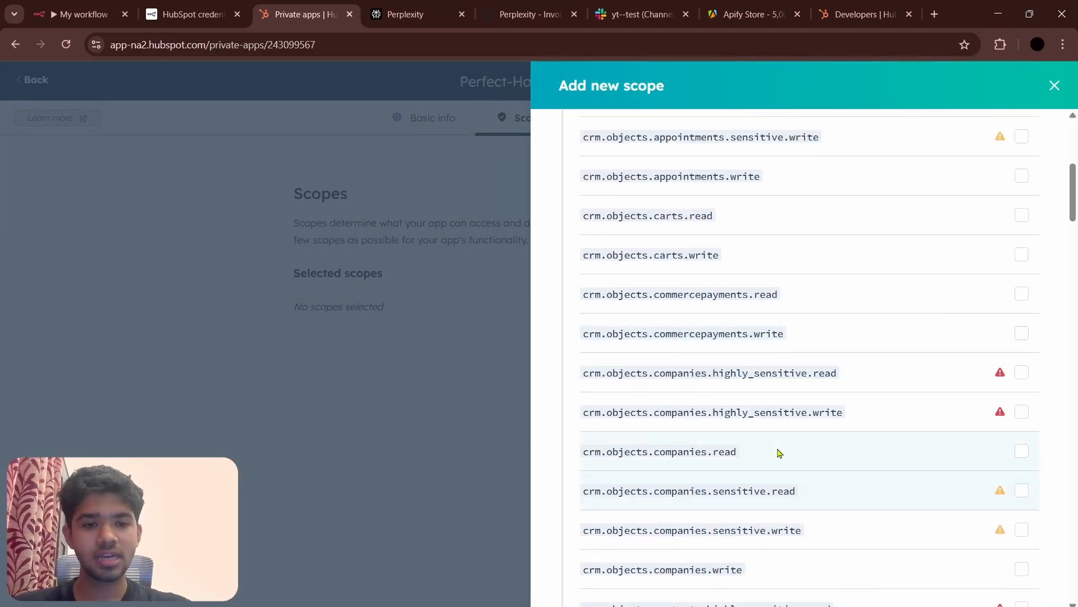
scroll(780, 452, down, 3)
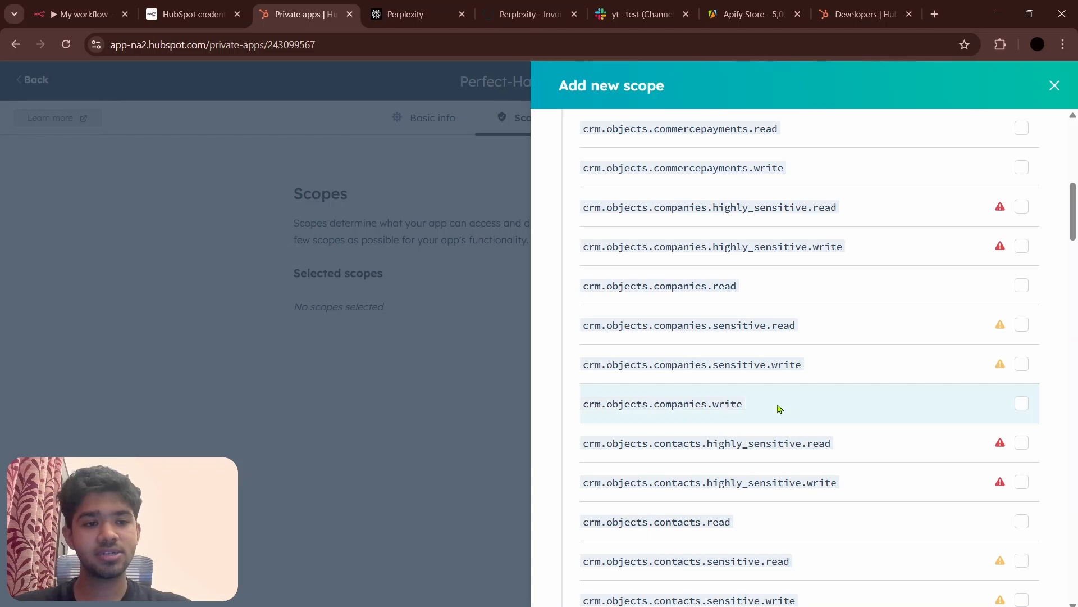
scroll(779, 408, down, 2)
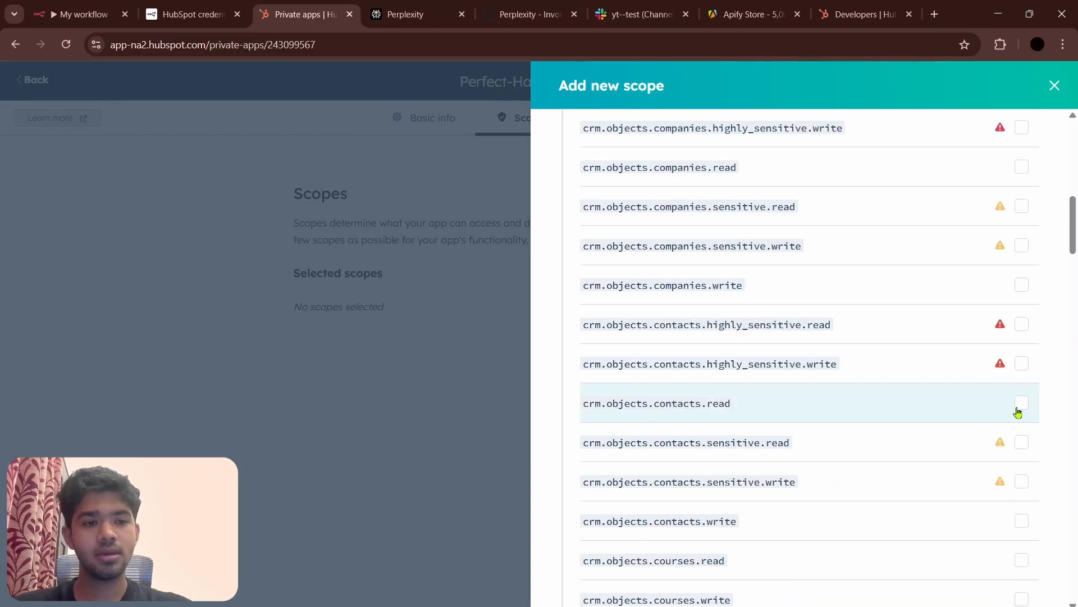
click(1021, 403)
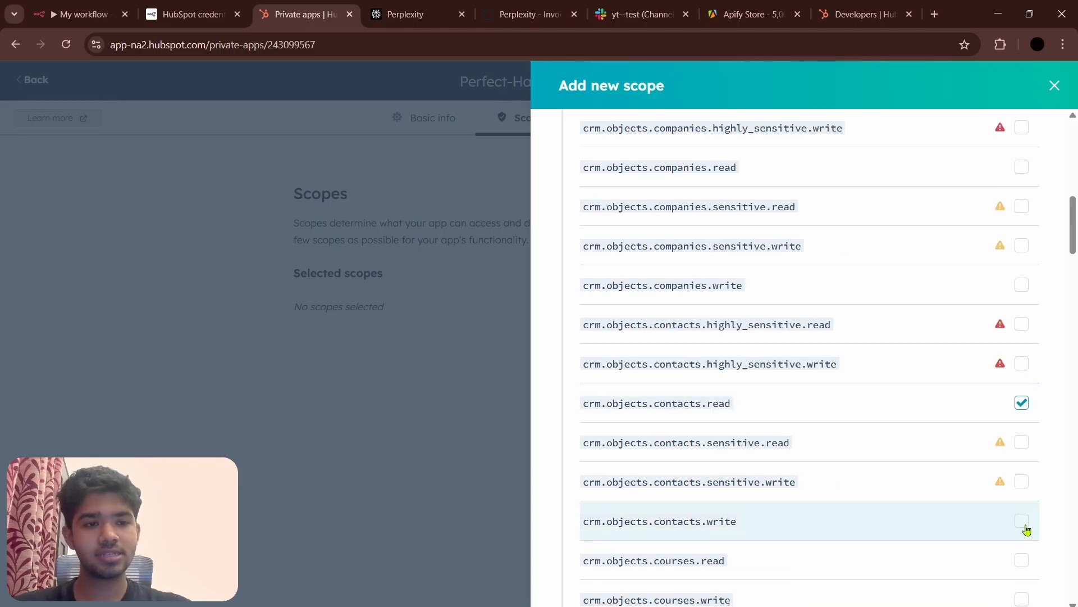
click(1022, 522)
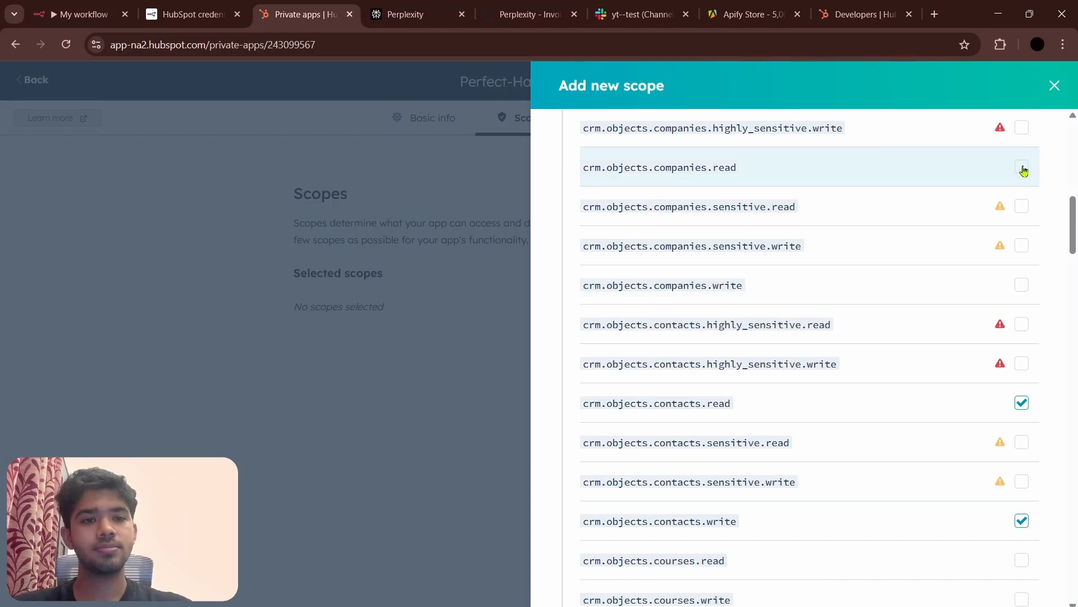
click(1022, 285)
scroll(707, 581, down, 2)
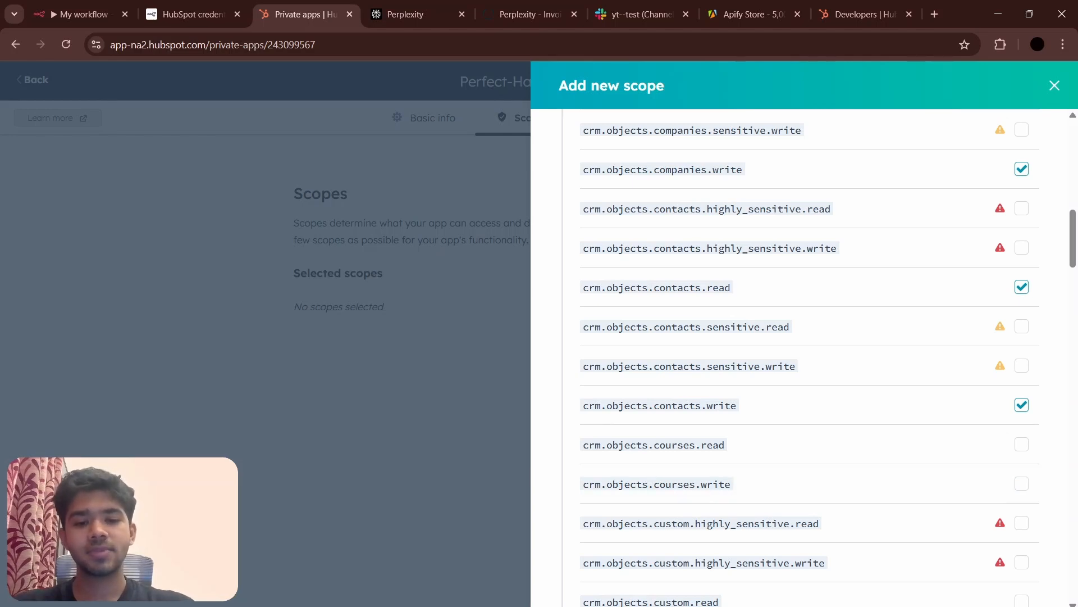
click(588, 605)
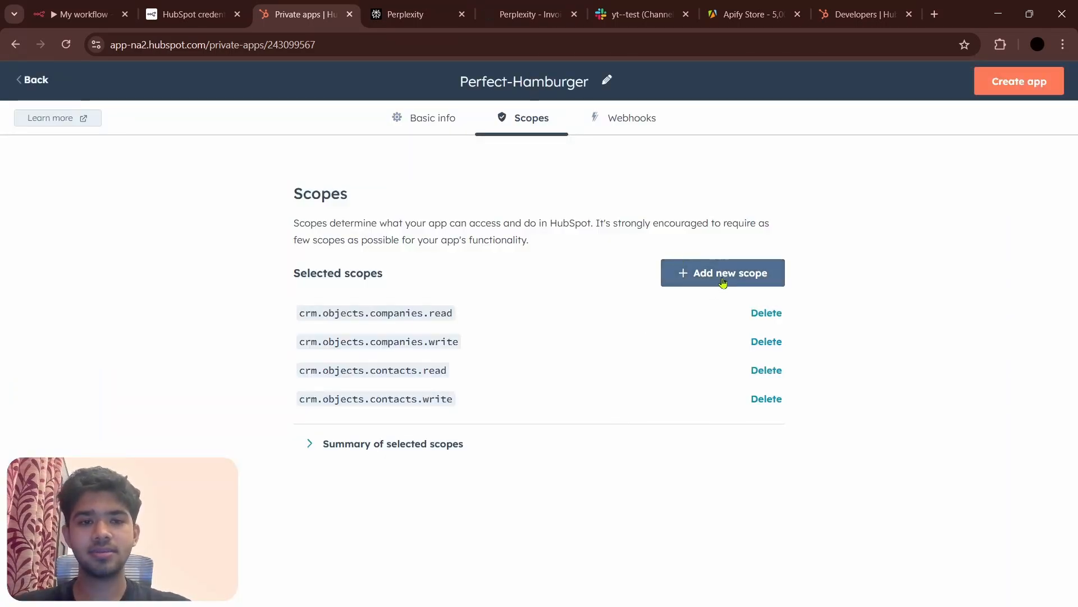
Step: Check the private app's webhook and basic info settings, create the app, and reveal its access token
click(621, 118)
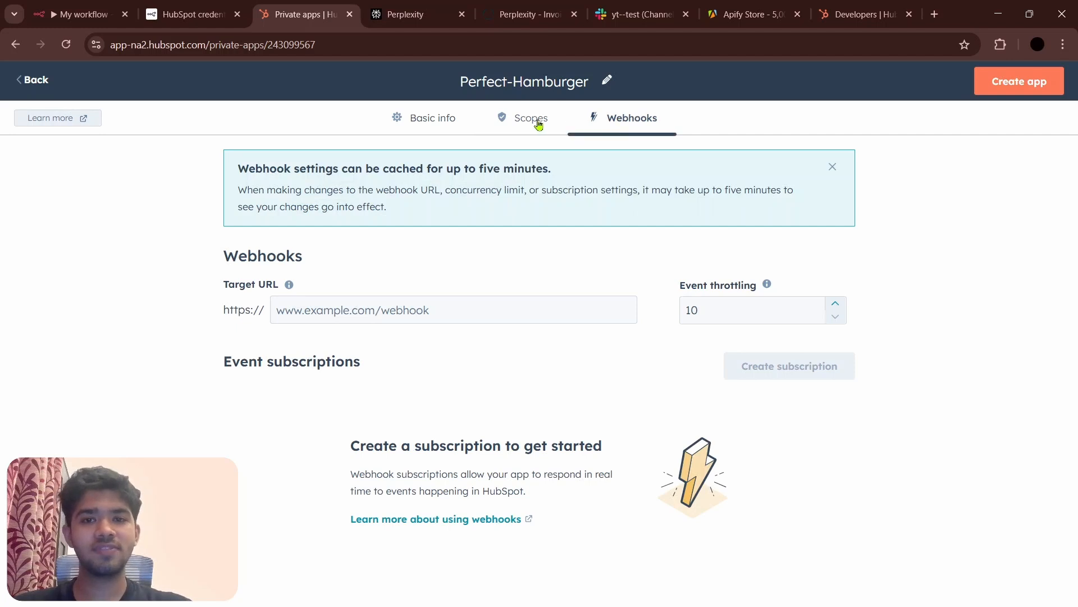
click(430, 127)
click(1037, 83)
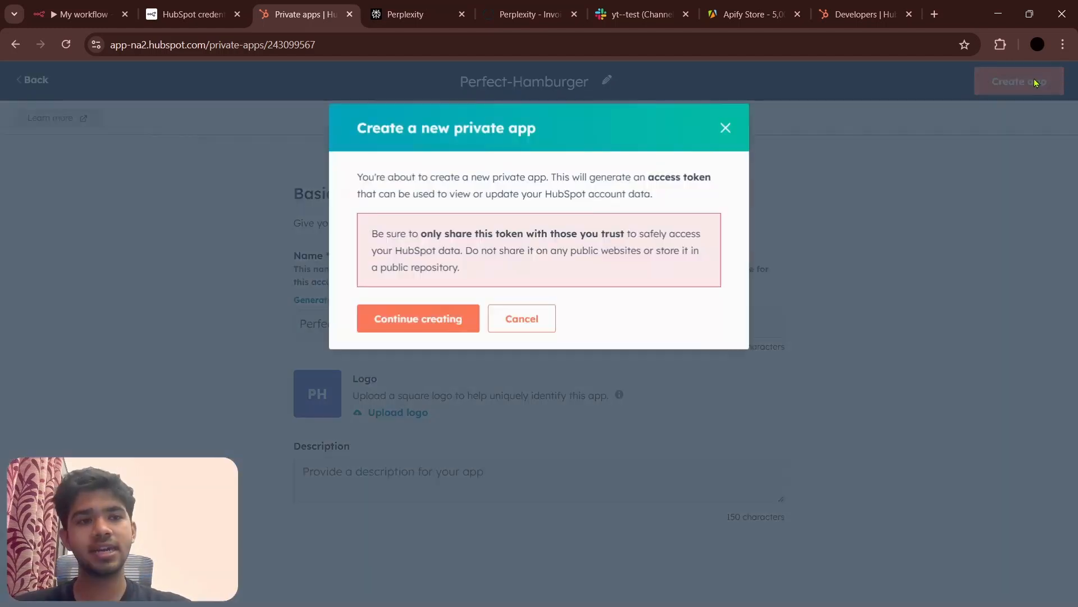
click(434, 328)
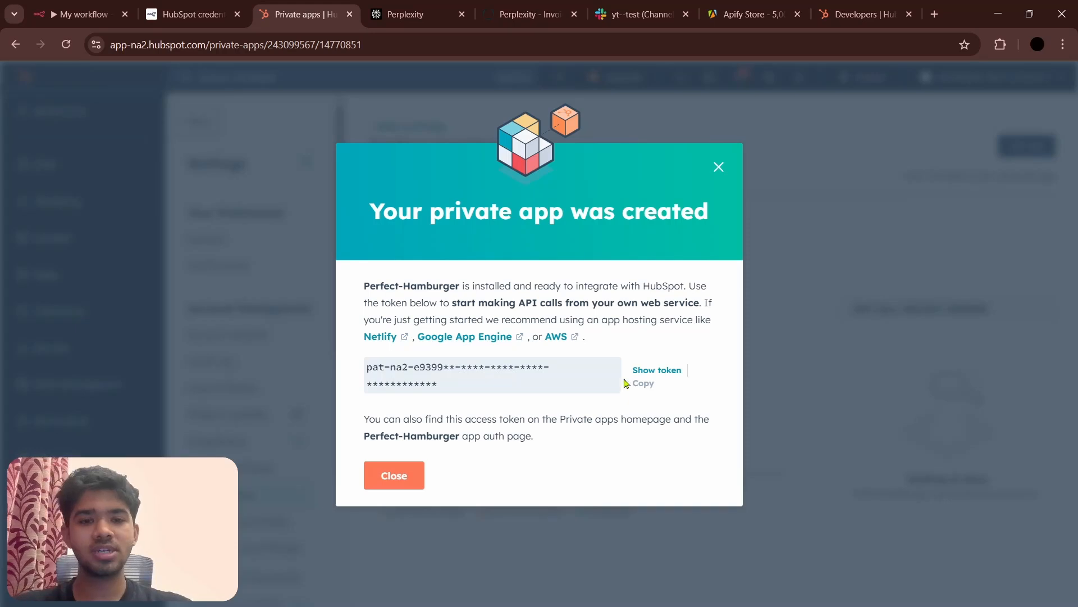
click(656, 371)
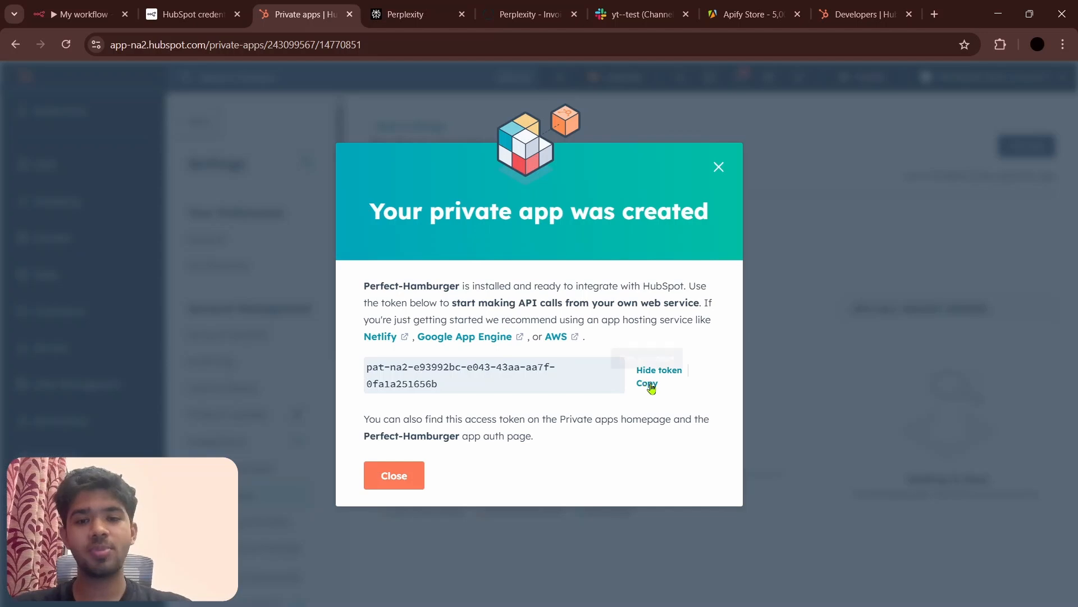
Step: Return to n8n, view the app token field in the HubSpot account credential, and go back to the workflow canvas
click(112, 15)
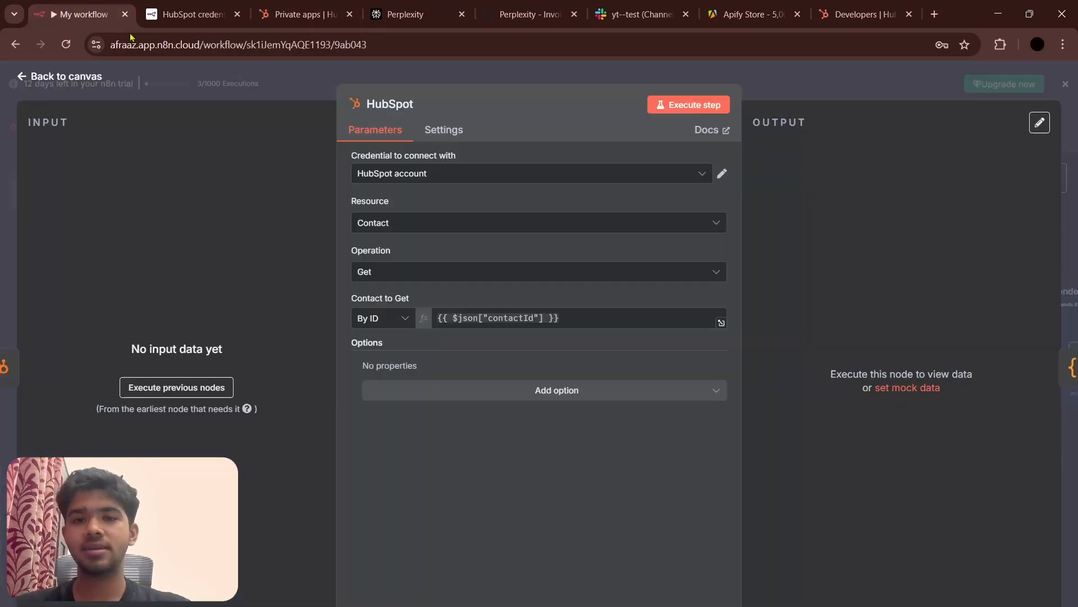
click(721, 173)
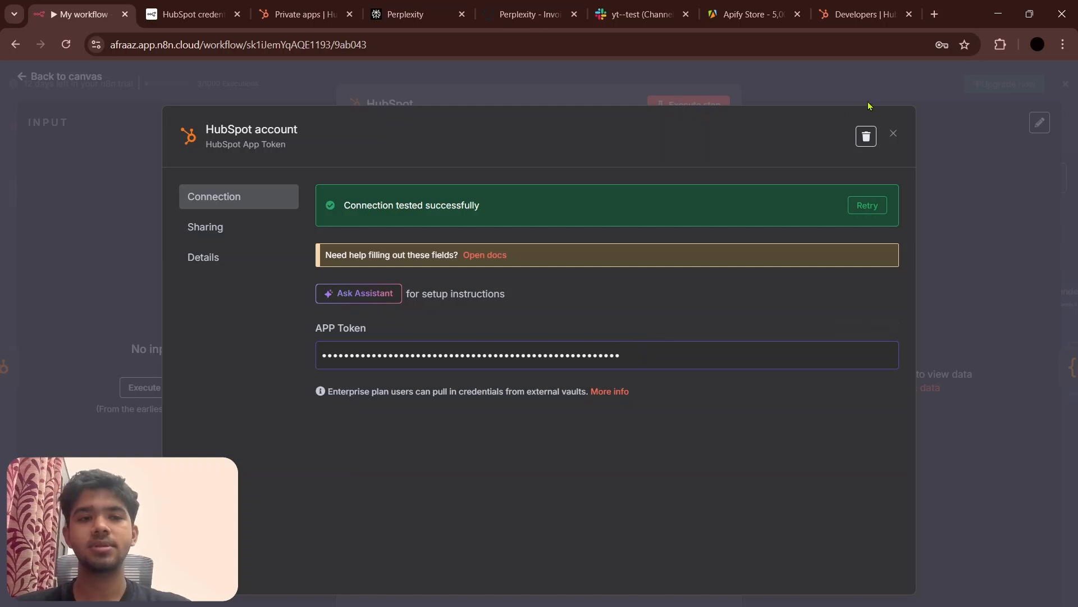
click(893, 134)
key(Escape)
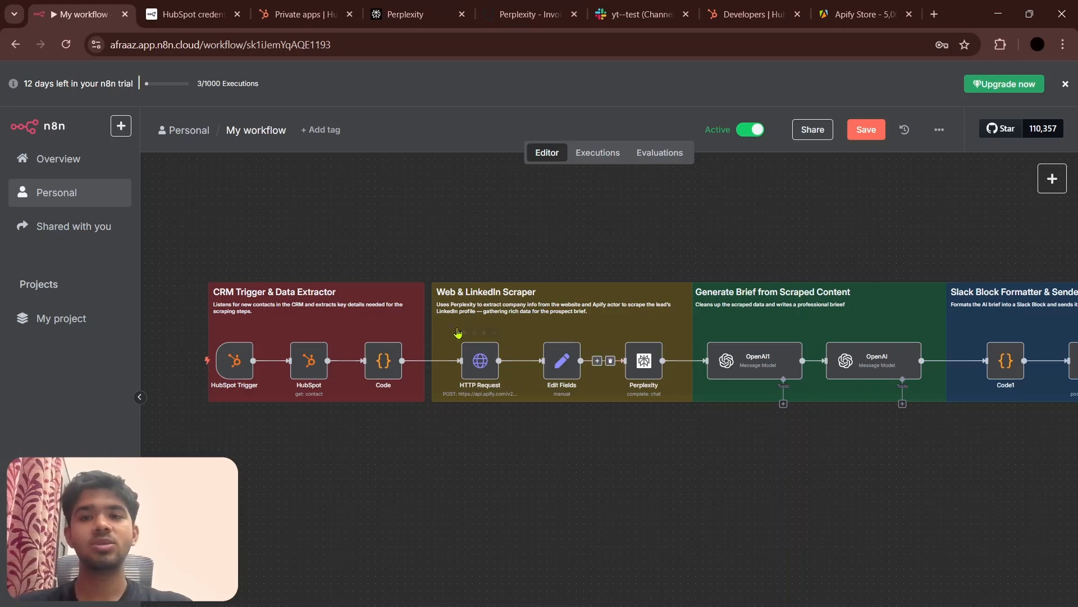
Step: Switch to the Apify Store, browse the LinkedIn actors, and open Linkedin Profile Details Scraper (No Cookies Required)
click(837, 7)
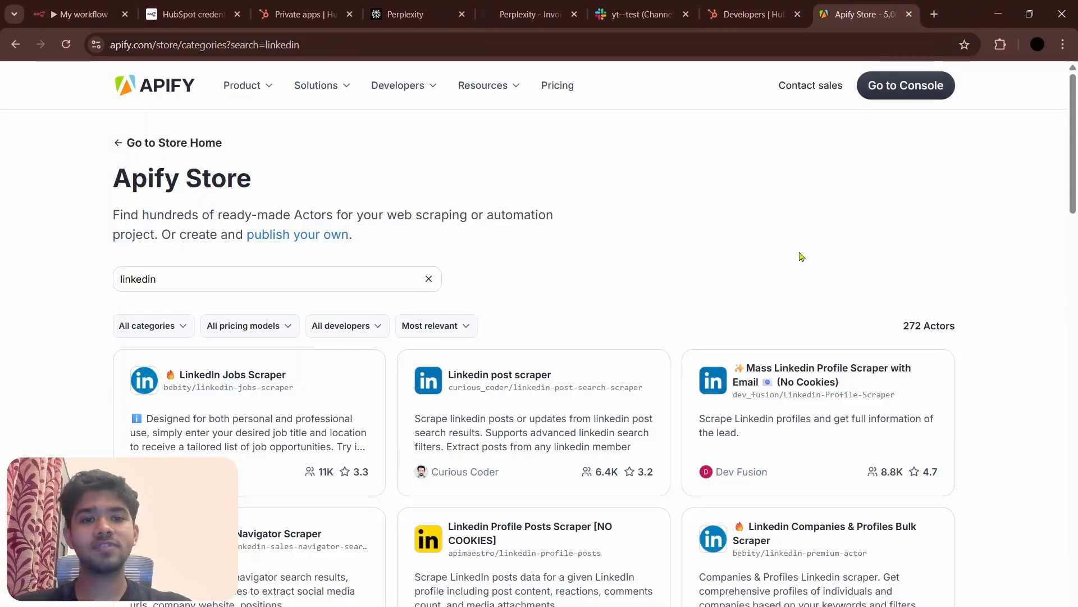
click(298, 284)
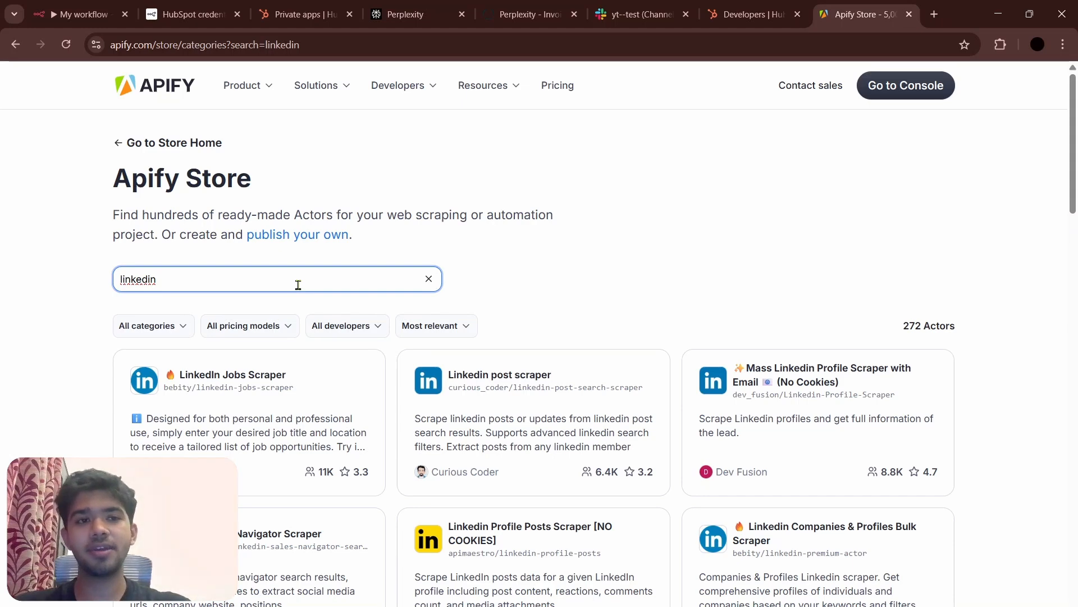
scroll(535, 298, down, 6)
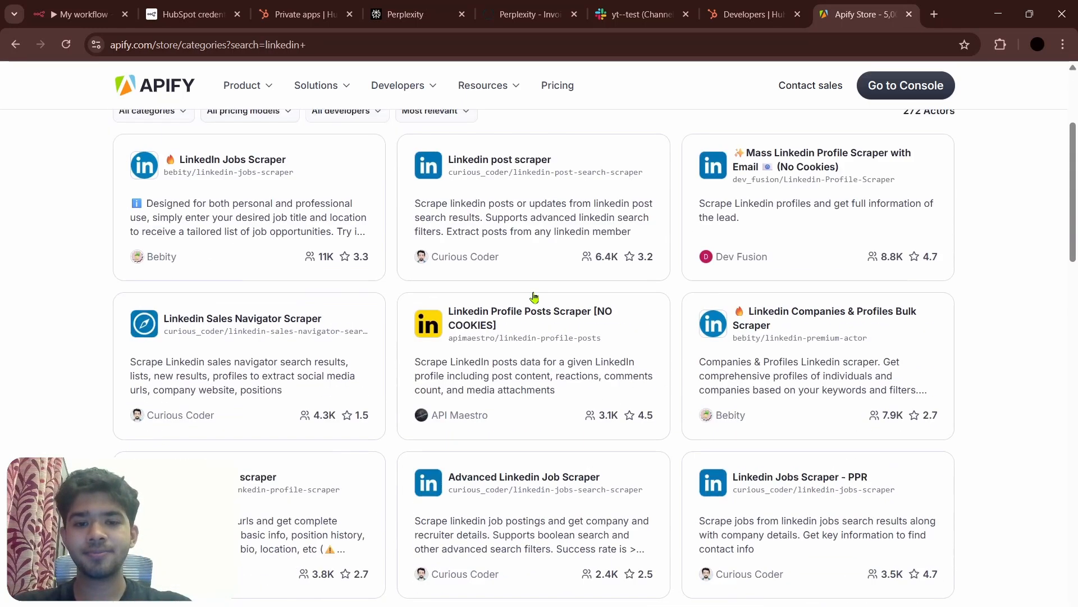
scroll(535, 298, down, 3)
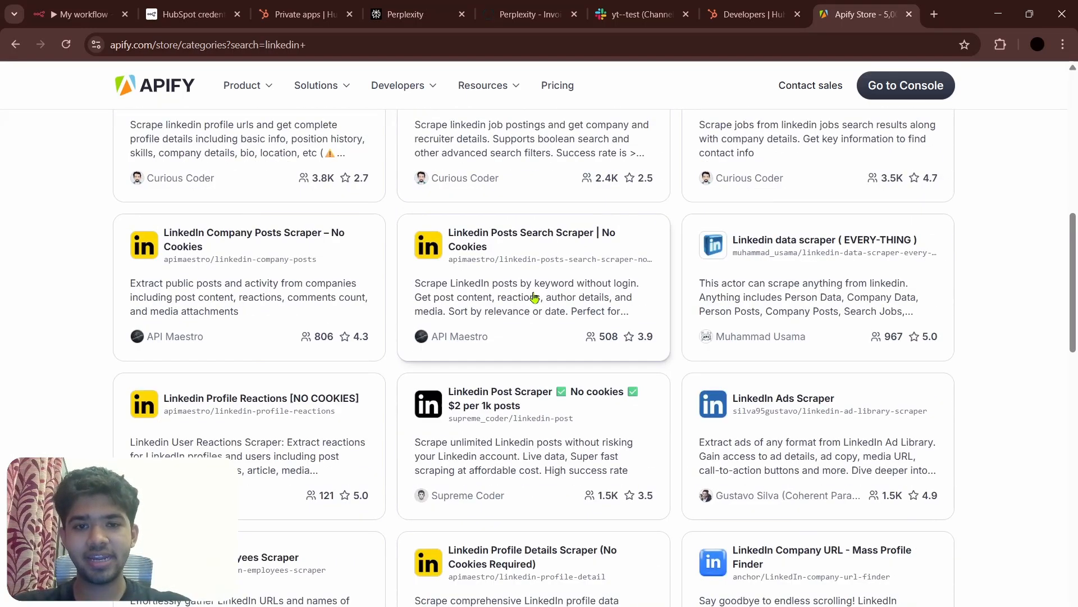
click(511, 573)
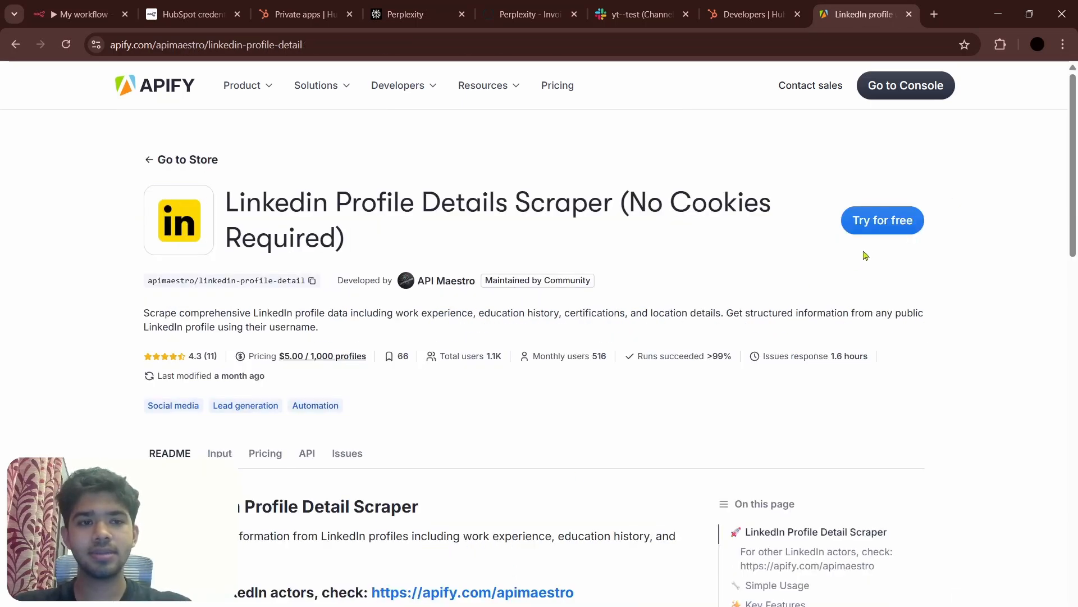
Step: Open the LinkedIn scraper in Apify Console and display its API endpoints
click(872, 232)
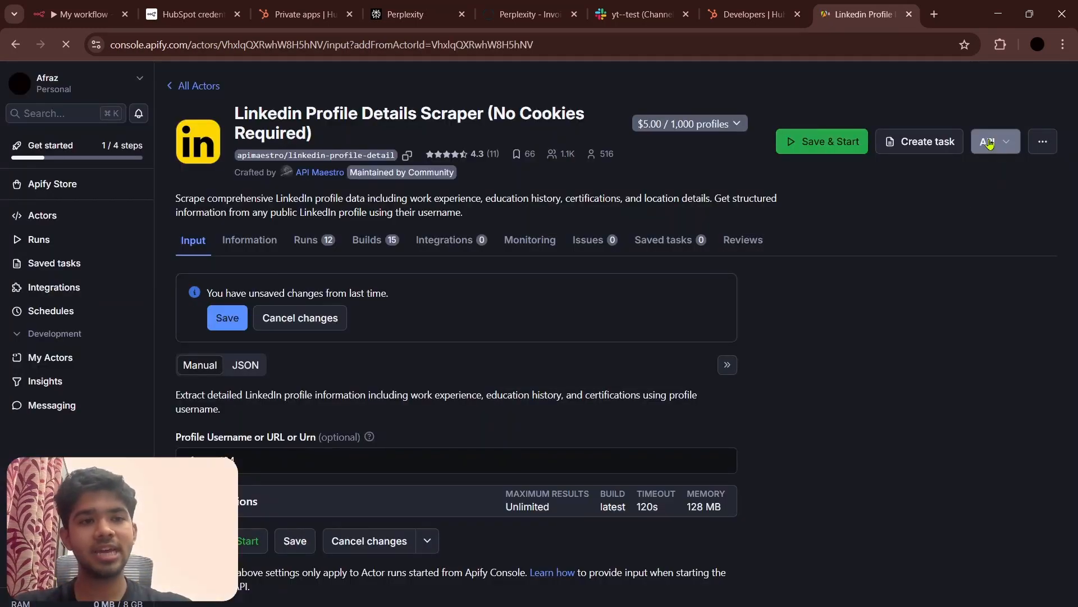
click(989, 144)
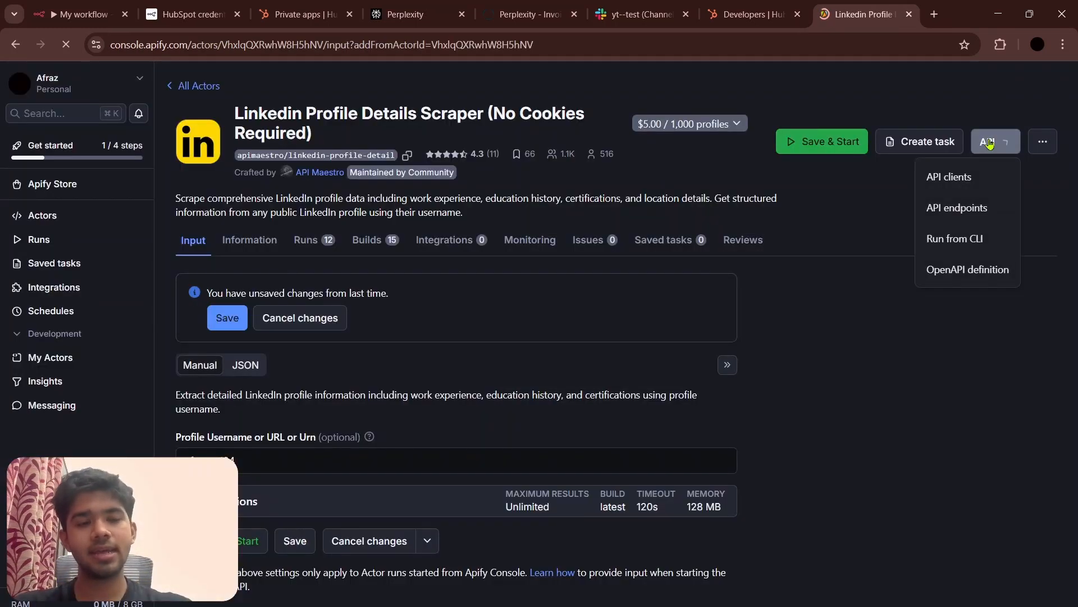
click(966, 210)
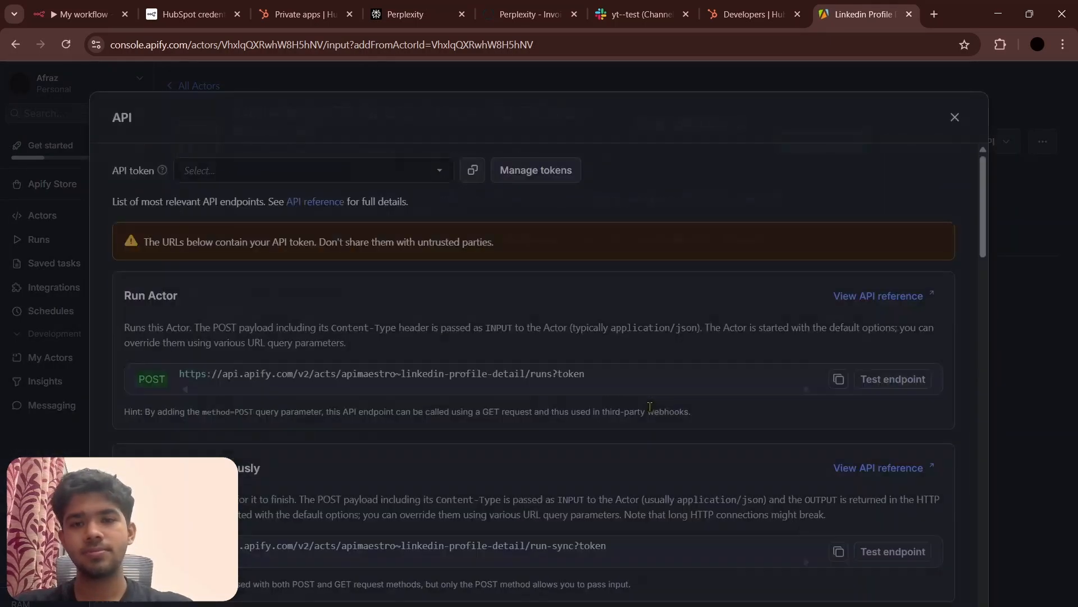
Step: Copy the endpoint URL for running the Actor synchronously and getting dataset items
scroll(650, 406, down, 4)
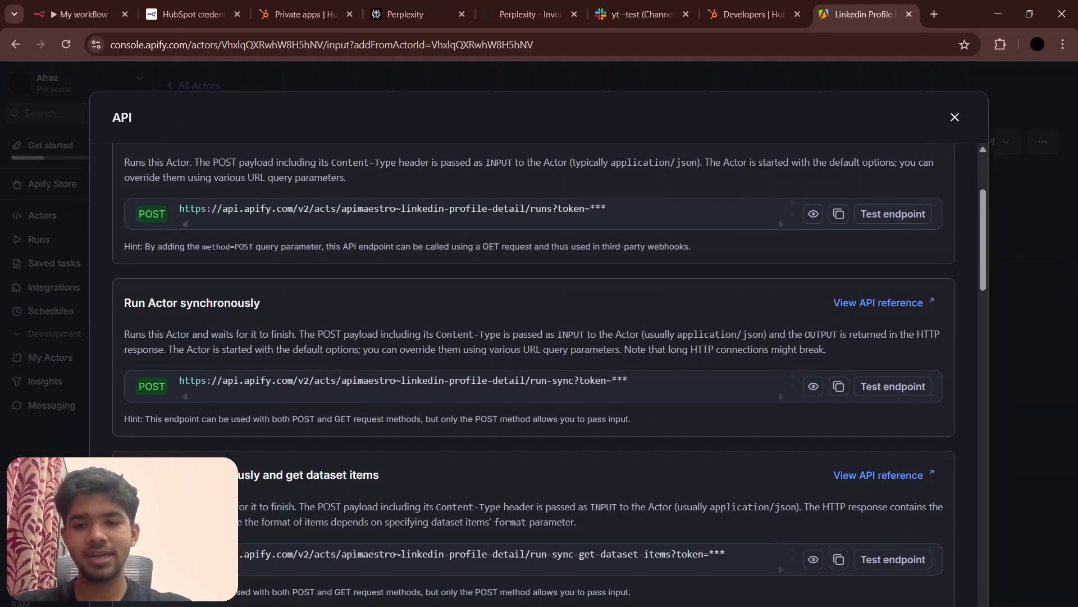
drag(124, 474, 381, 481)
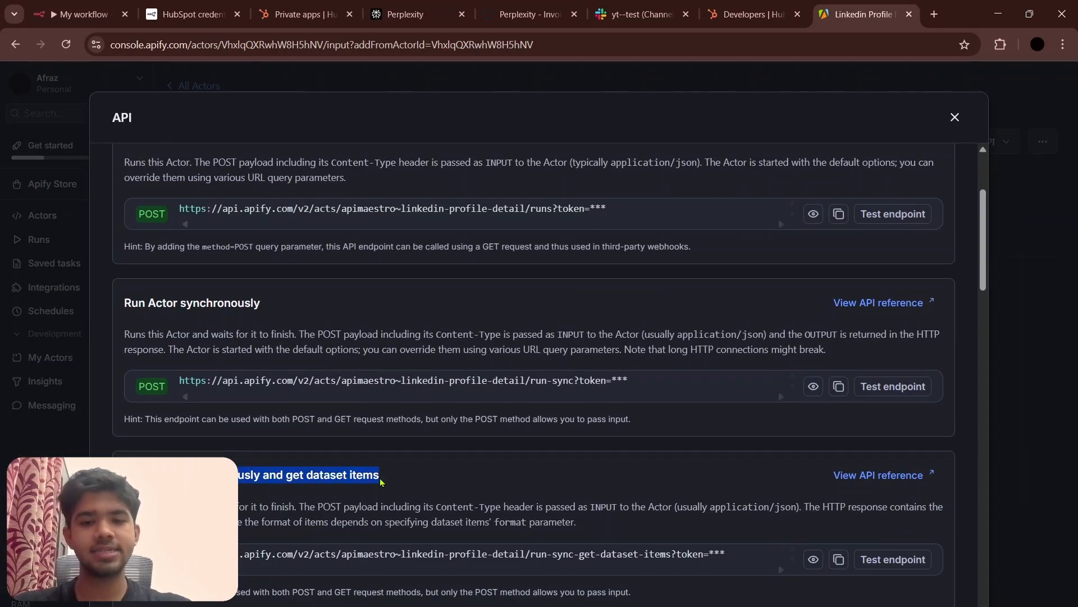
click(840, 560)
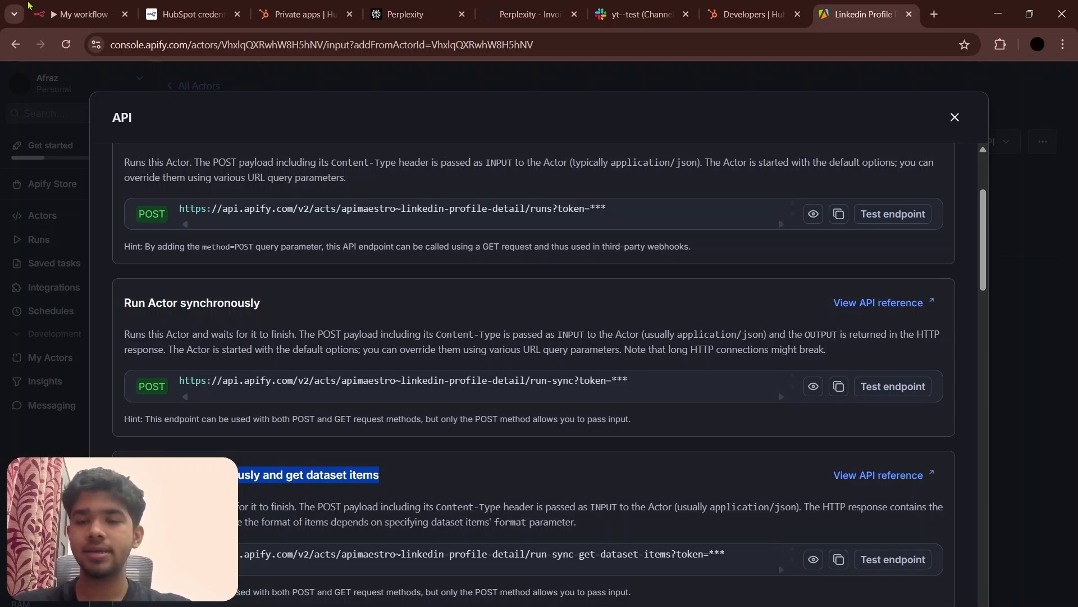
Step: Switch to n8n, review the HTTP Request node's URL and body parameters, and open the following Edit Fields node
click(79, 13)
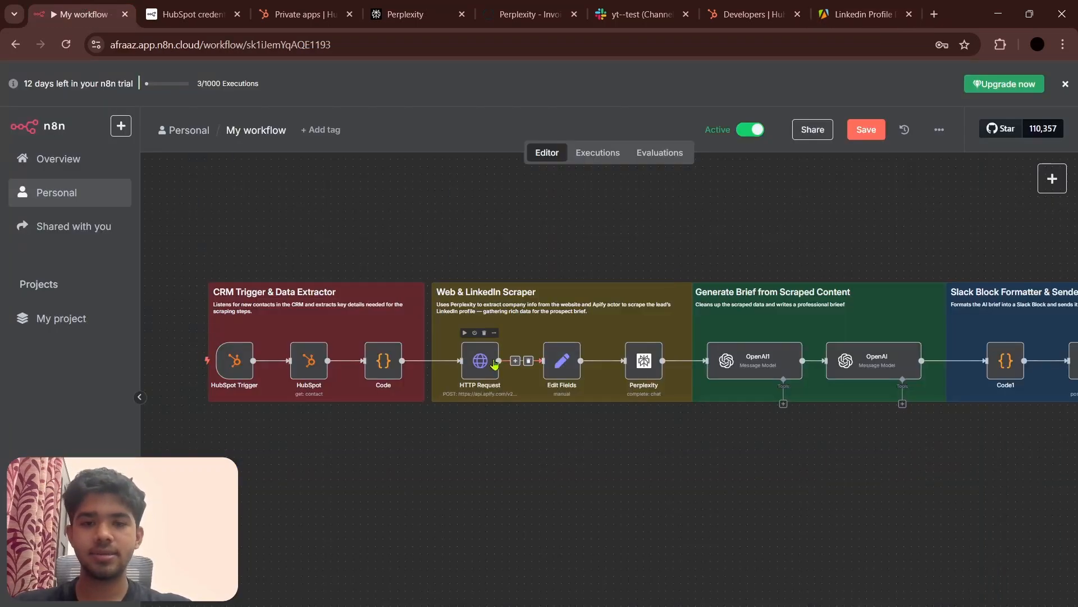
double_click(484, 358)
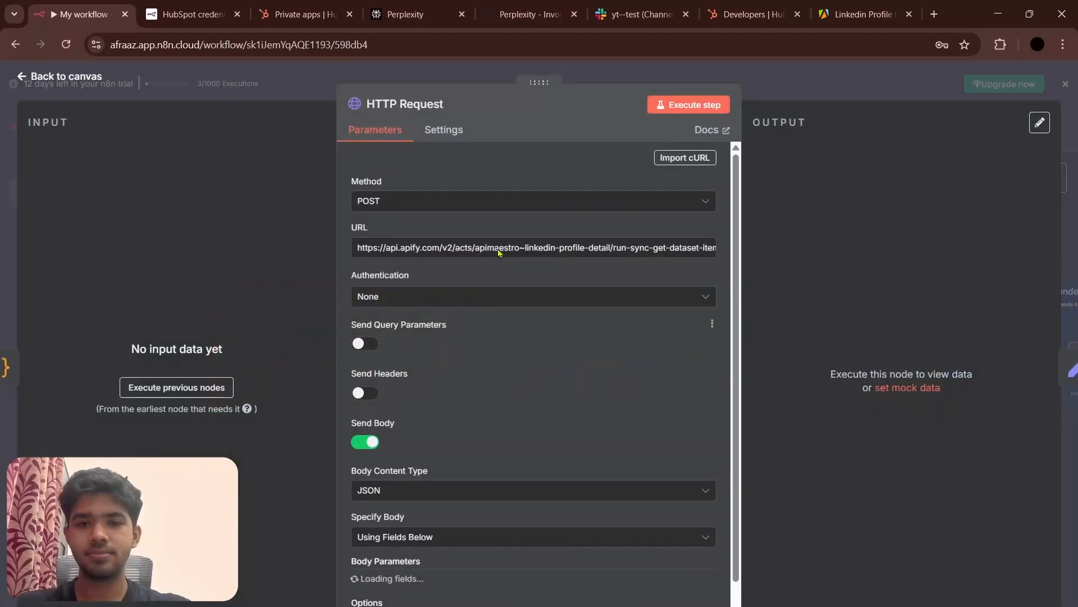
click(502, 242)
key(End)
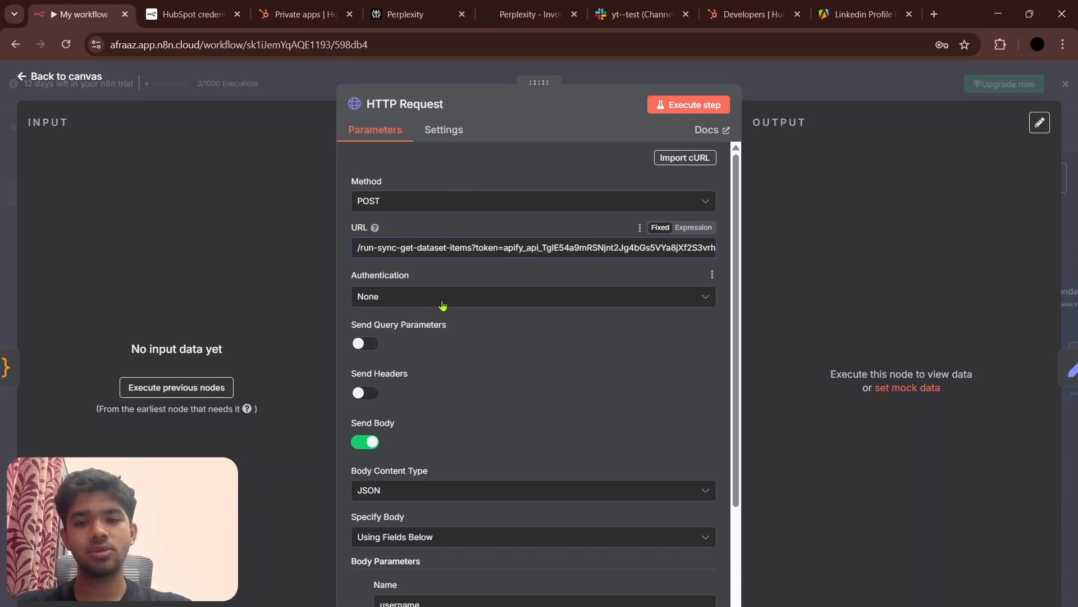
scroll(428, 357, down, 2)
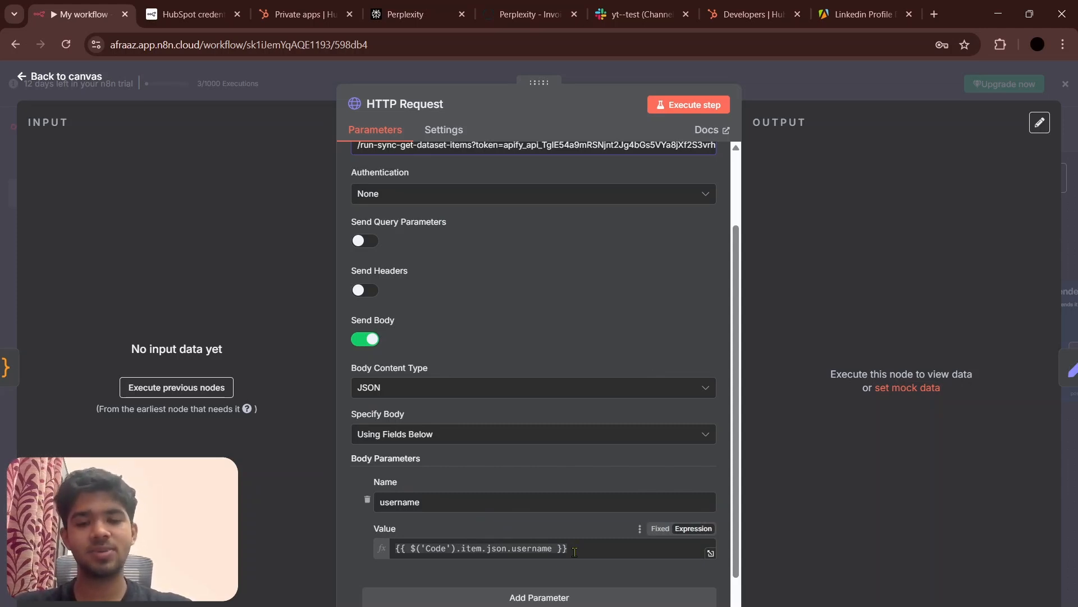
scroll(472, 504, down, 2)
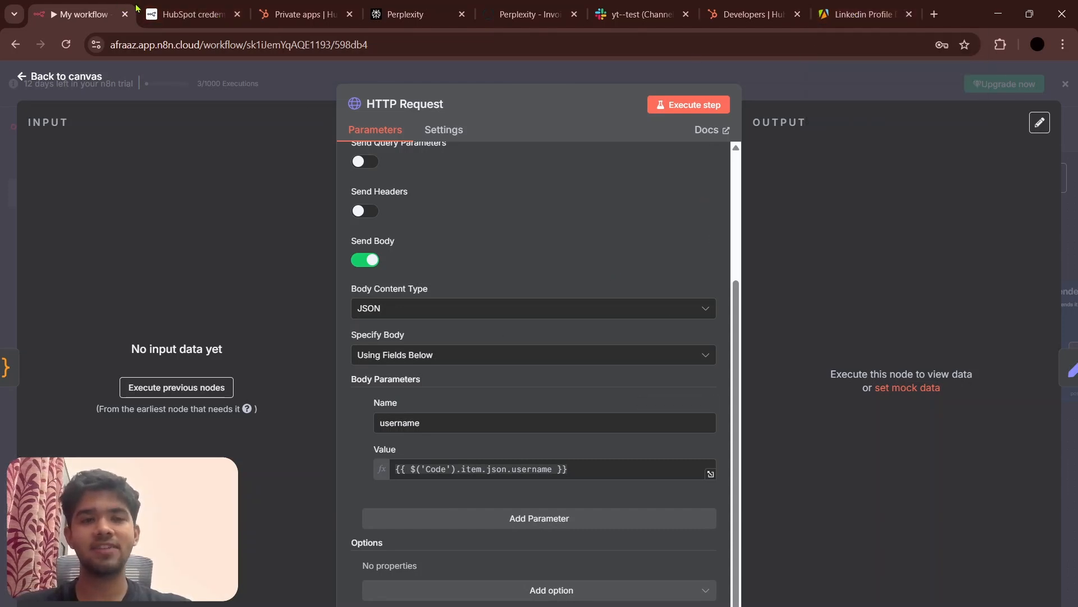
click(1071, 378)
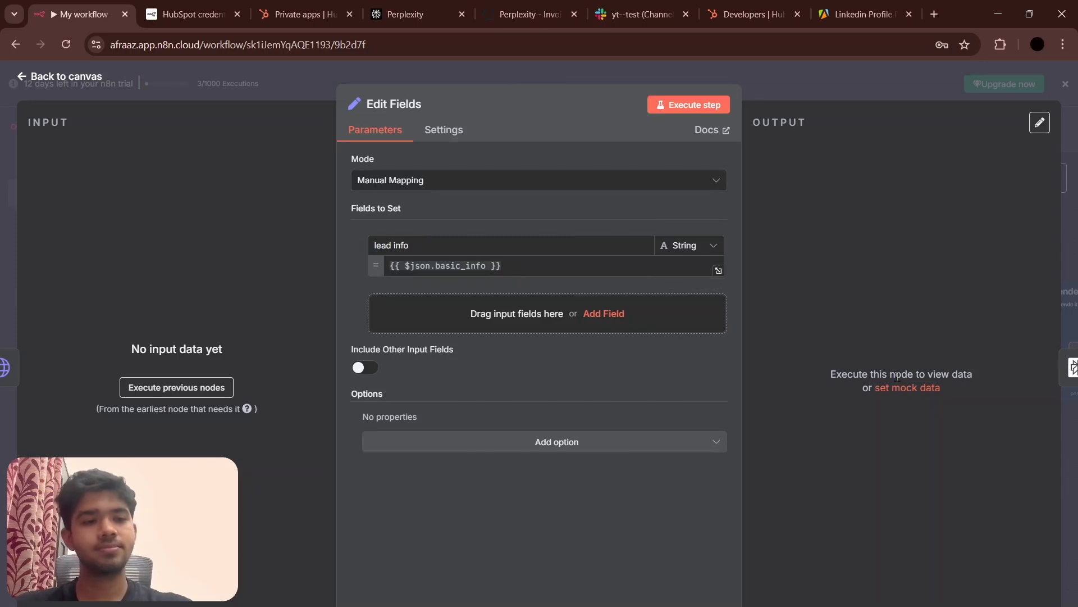
click(1048, 367)
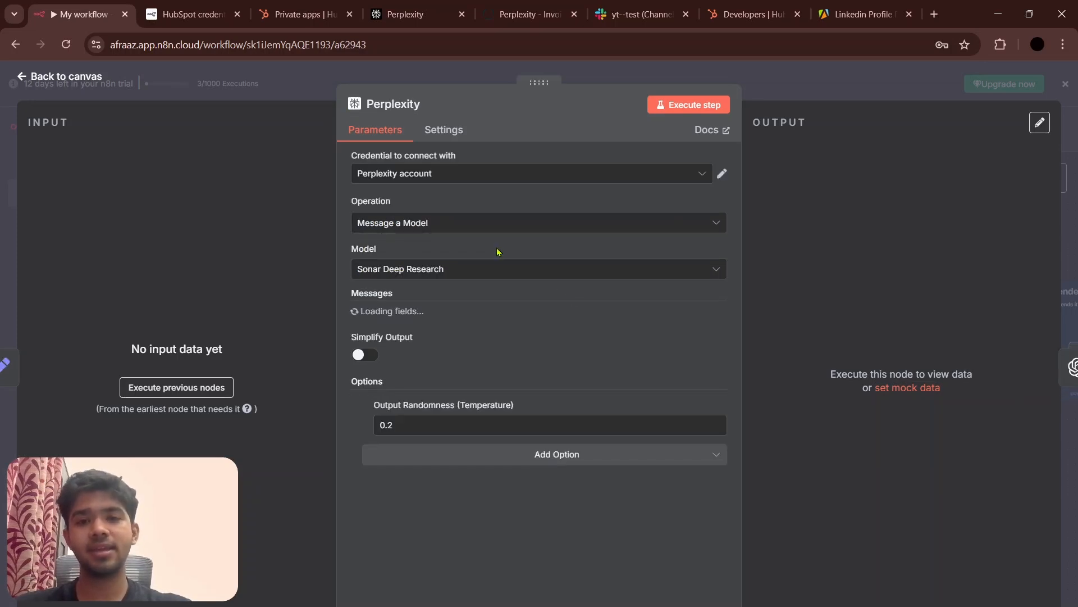
click(368, 6)
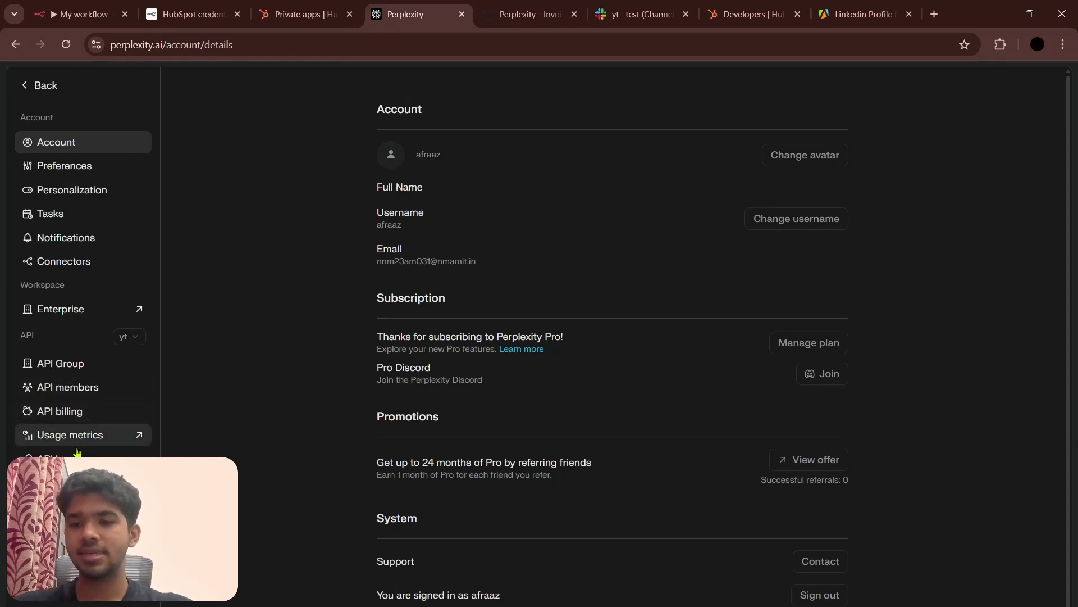
click(53, 457)
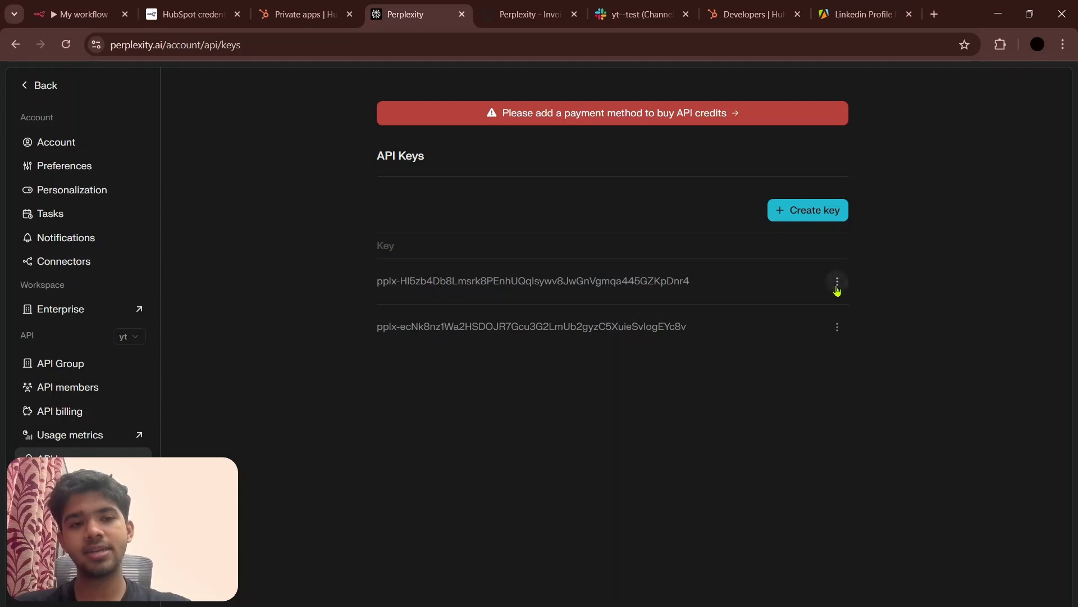
drag(711, 290, 361, 286)
Step: Return to n8n and view the API key field in the Perplexity account credential
click(96, 4)
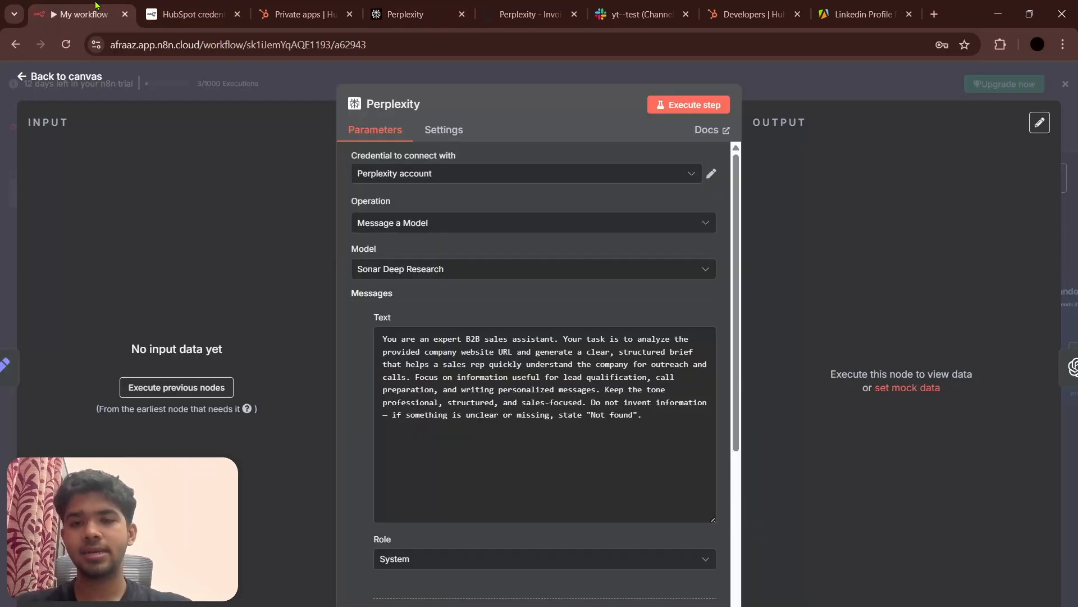
click(712, 175)
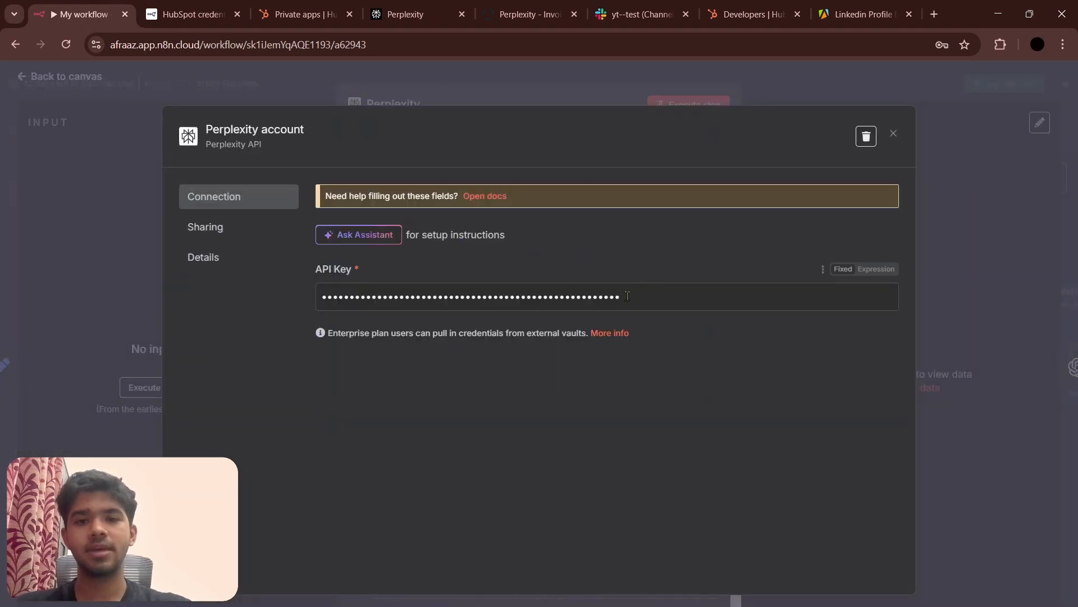
click(893, 134)
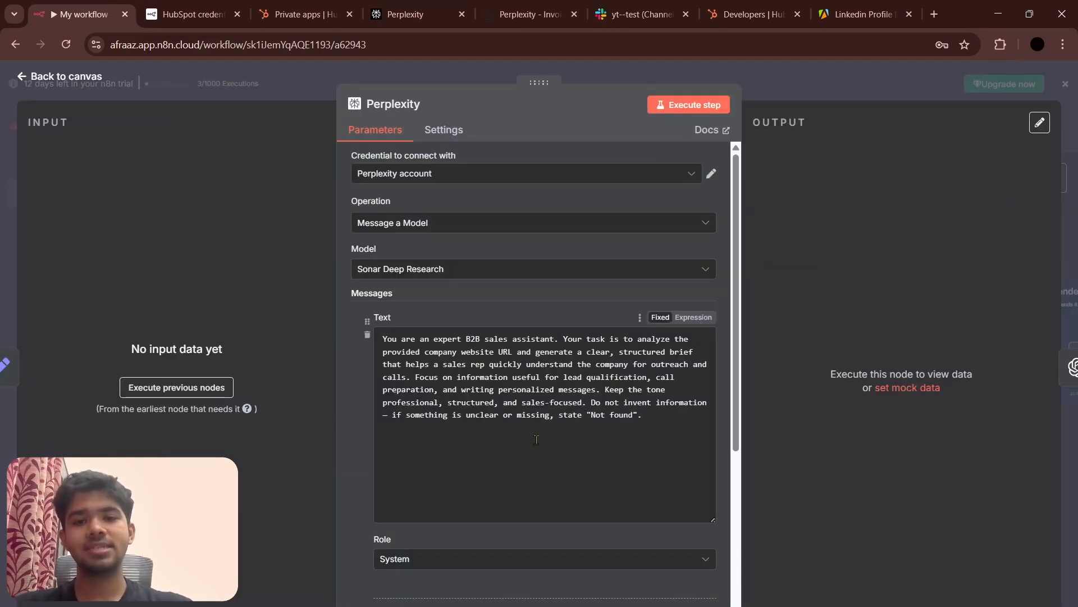
Step: Review the Perplexity node's system and user messages and its available model options
scroll(534, 440, down, 3)
scroll(540, 505, down, 2)
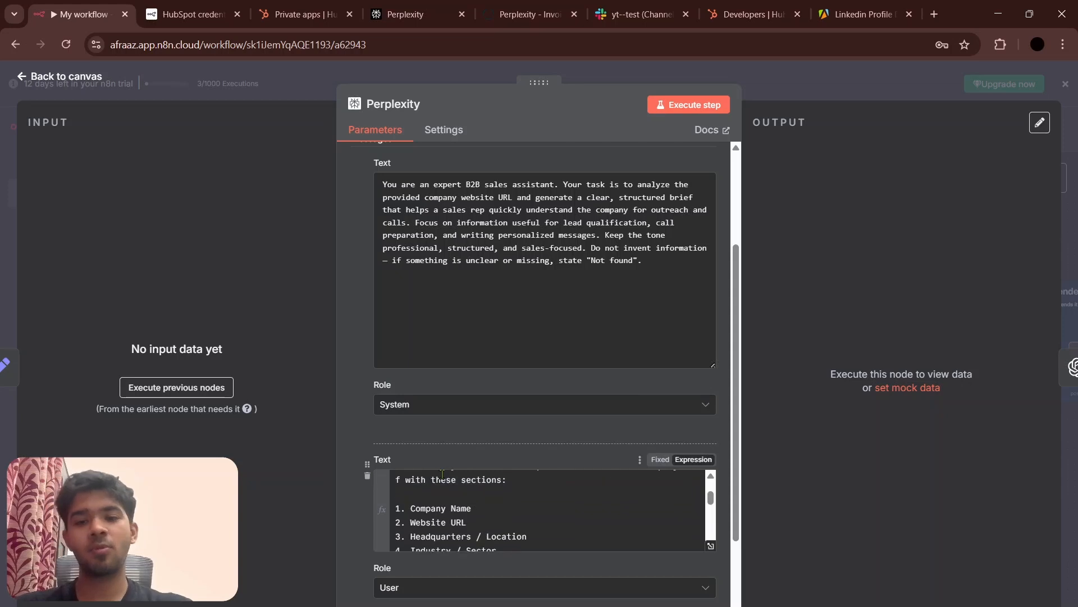
scroll(348, 435, up, 3)
click(470, 274)
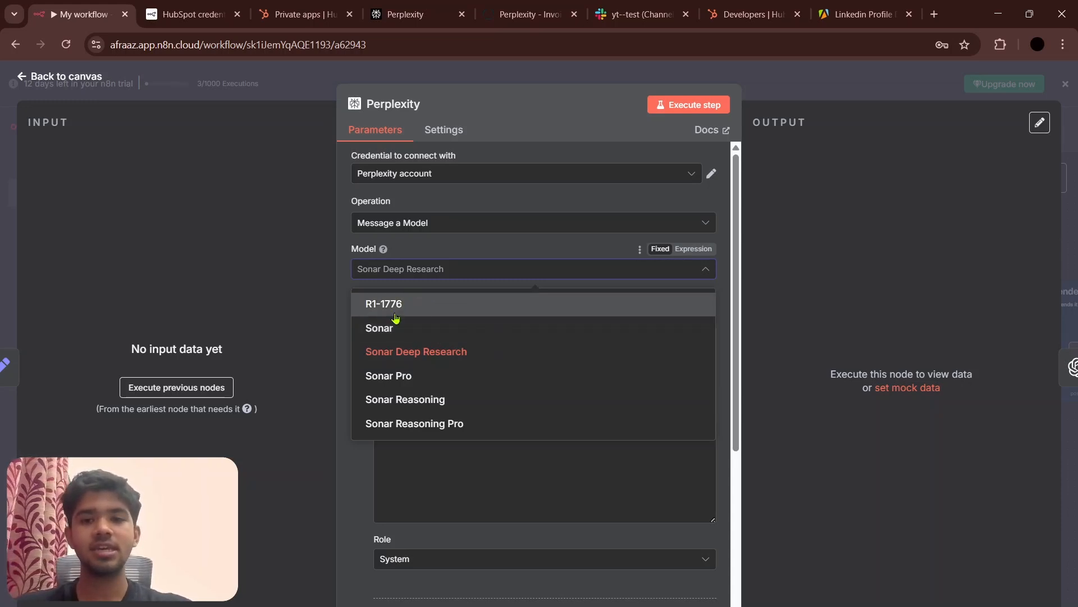
click(344, 431)
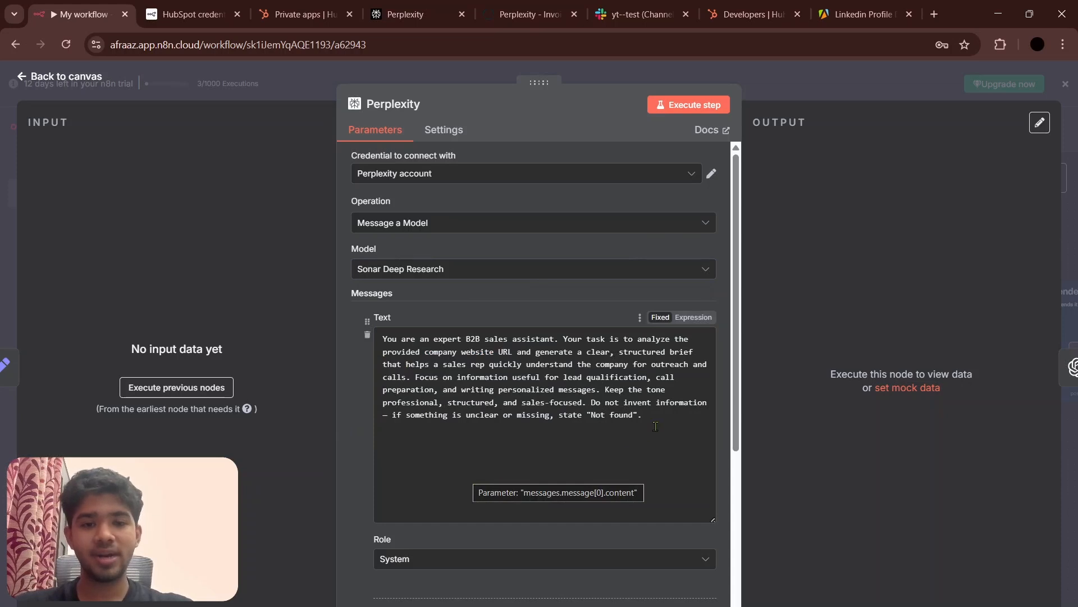
drag(655, 426, 382, 339)
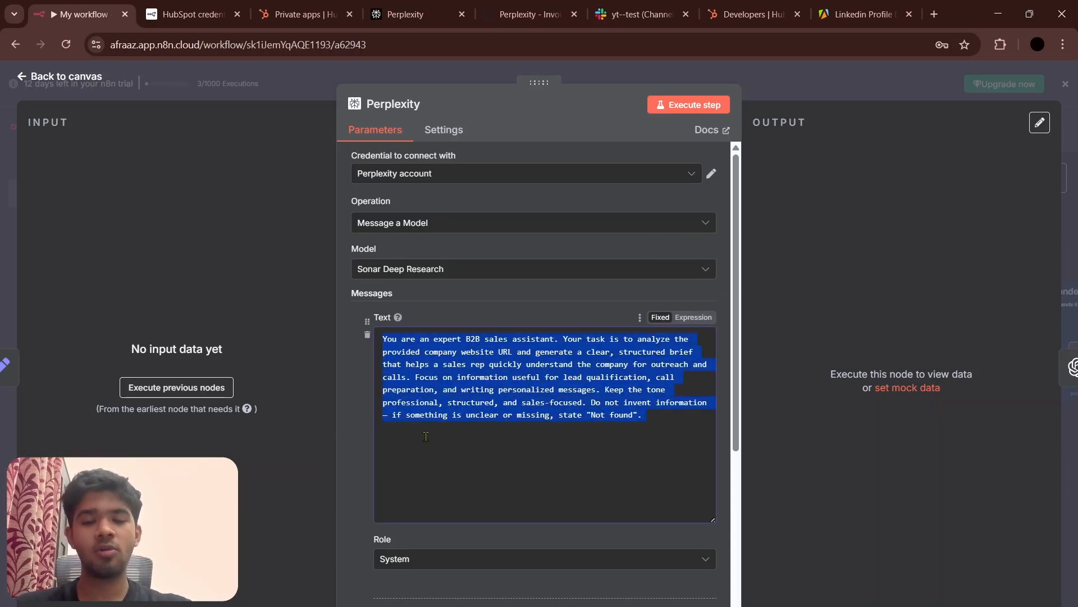
scroll(425, 436, down, 5)
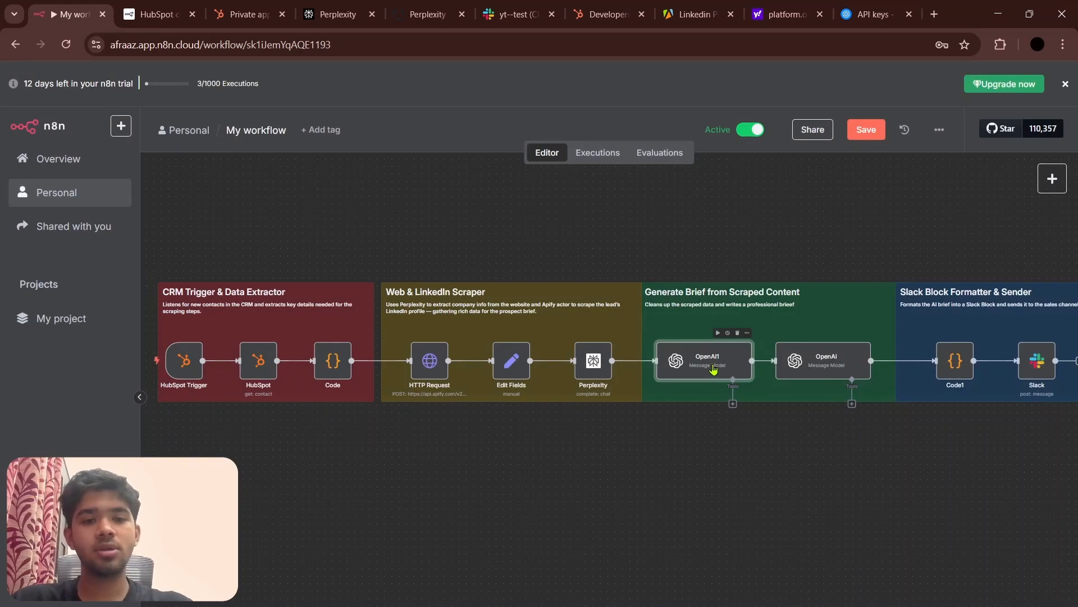
Step: Open the OpenAI1 node and check the OpenAI API keys page and the node's n8n free OpenAI API credits credential
double_click(714, 369)
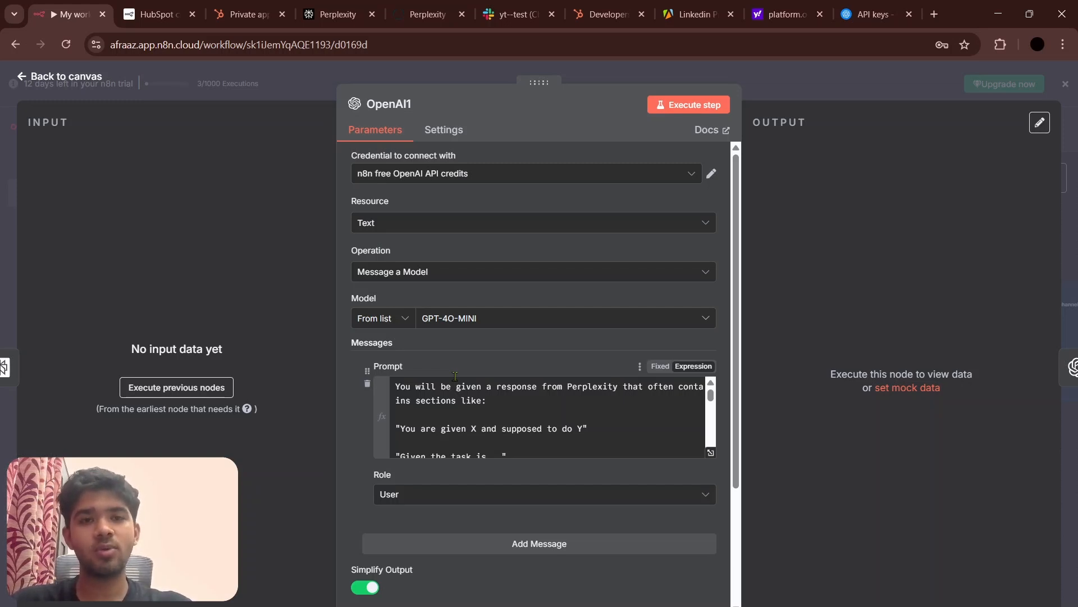
click(881, 7)
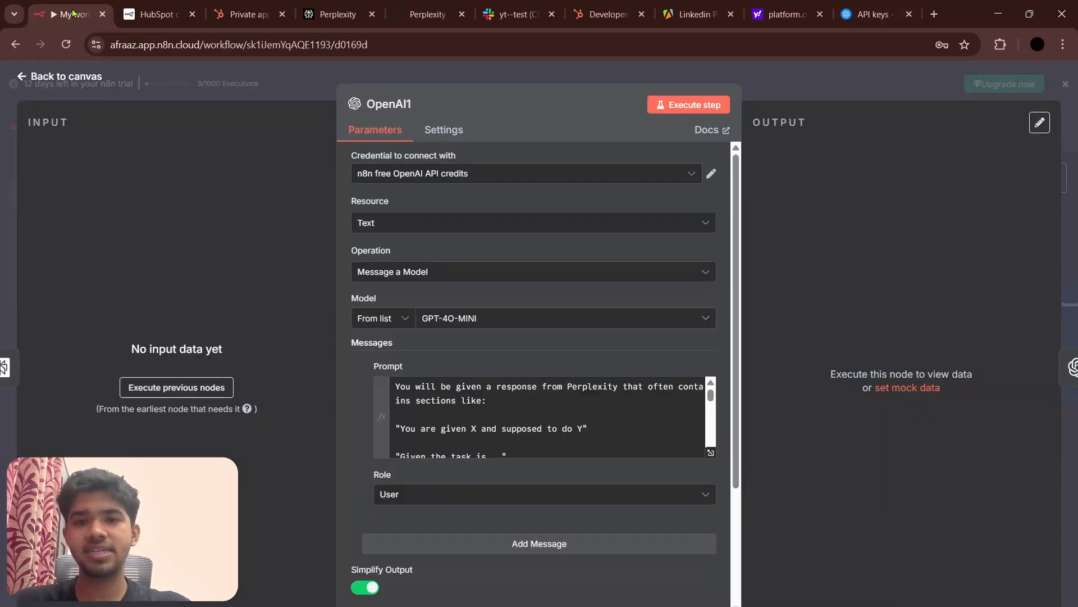
click(70, 14)
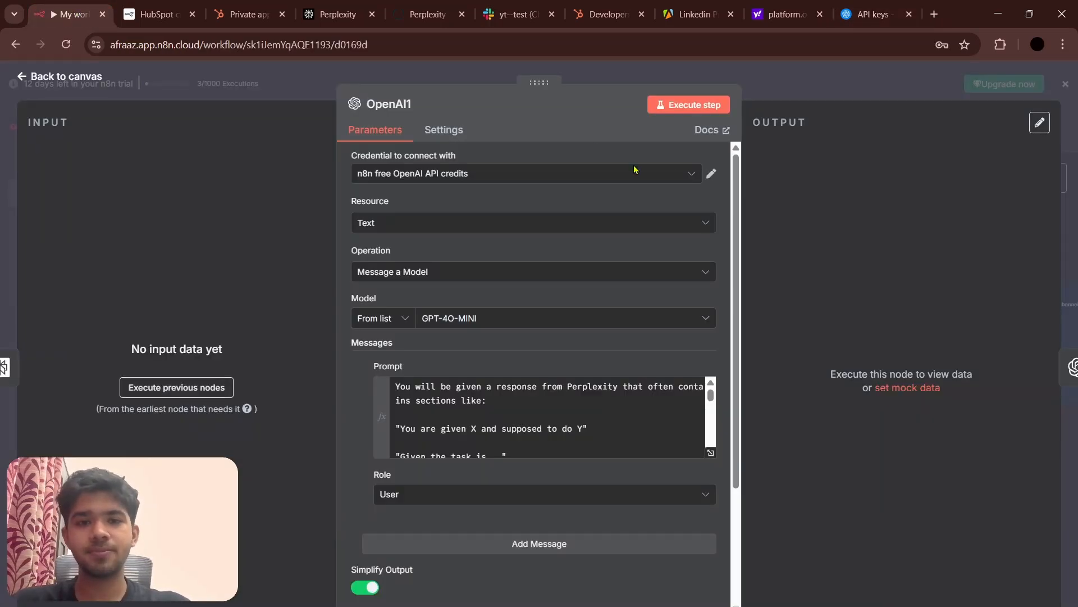
click(710, 172)
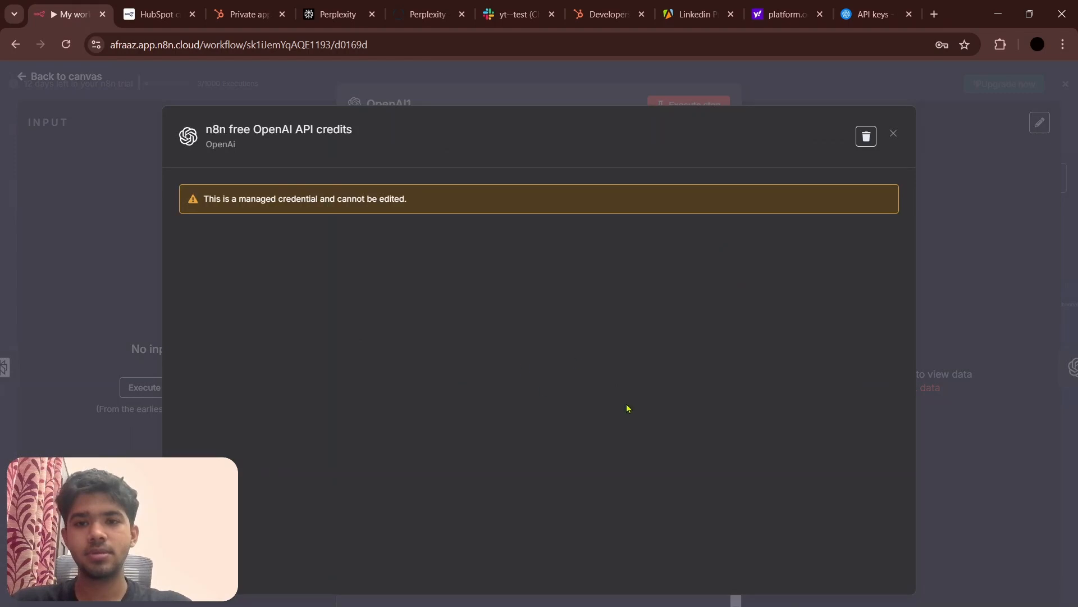
click(893, 133)
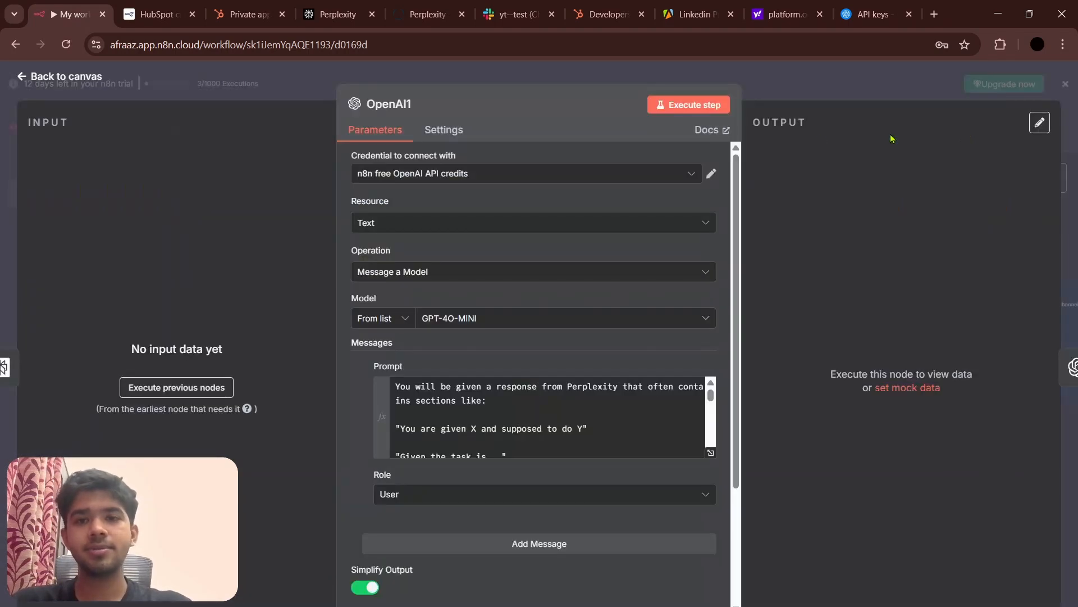
Step: Read through the OpenAI1 node's prompt for cleaning up the Perplexity response
scroll(573, 289, down, 2)
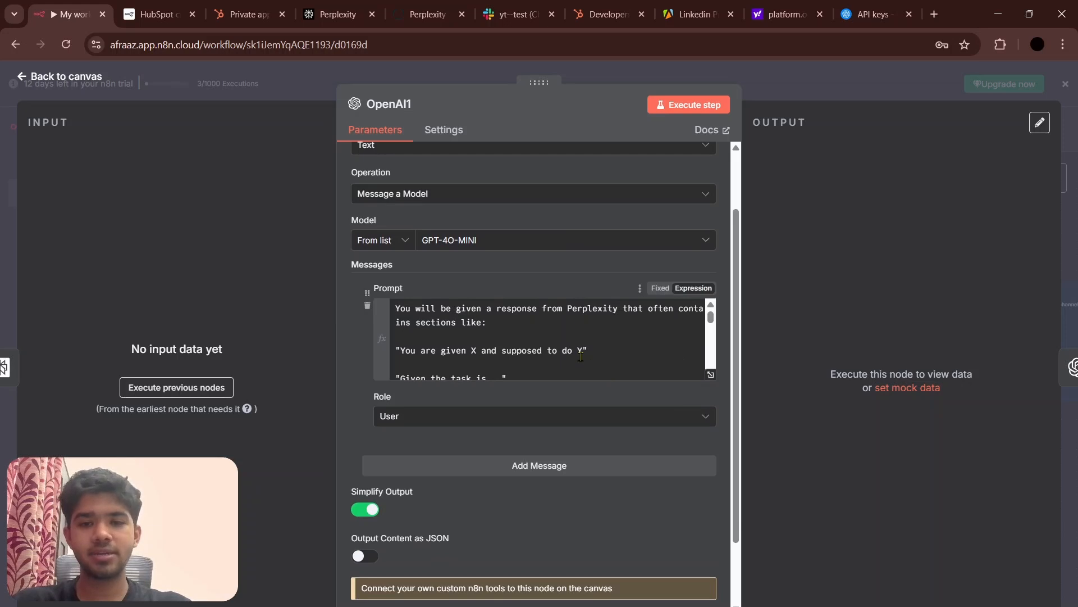
scroll(581, 356, down, 3)
scroll(581, 356, down, 5)
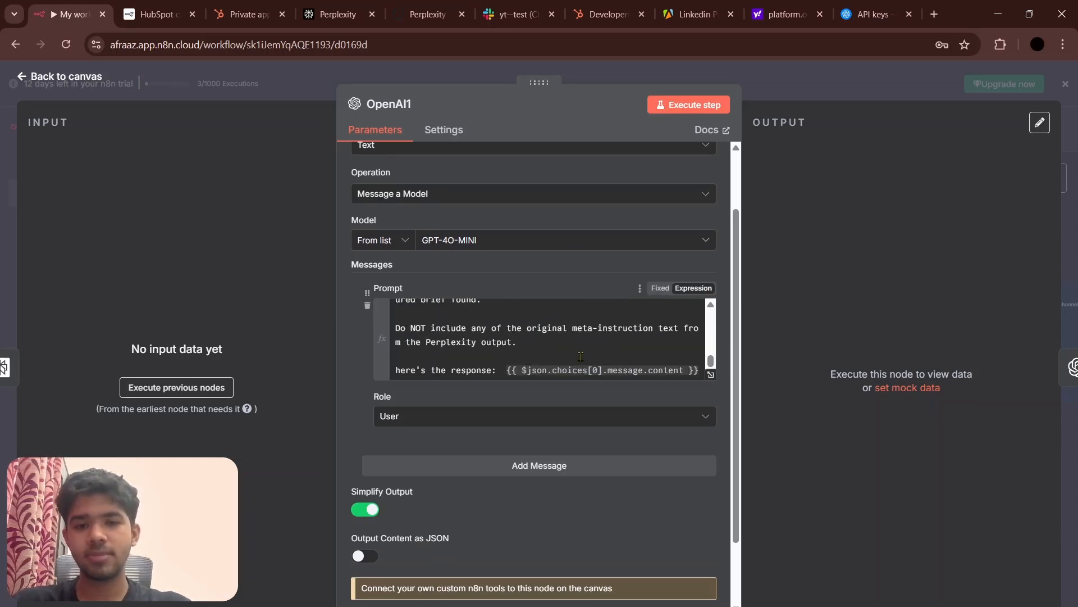
scroll(580, 356, up, 8)
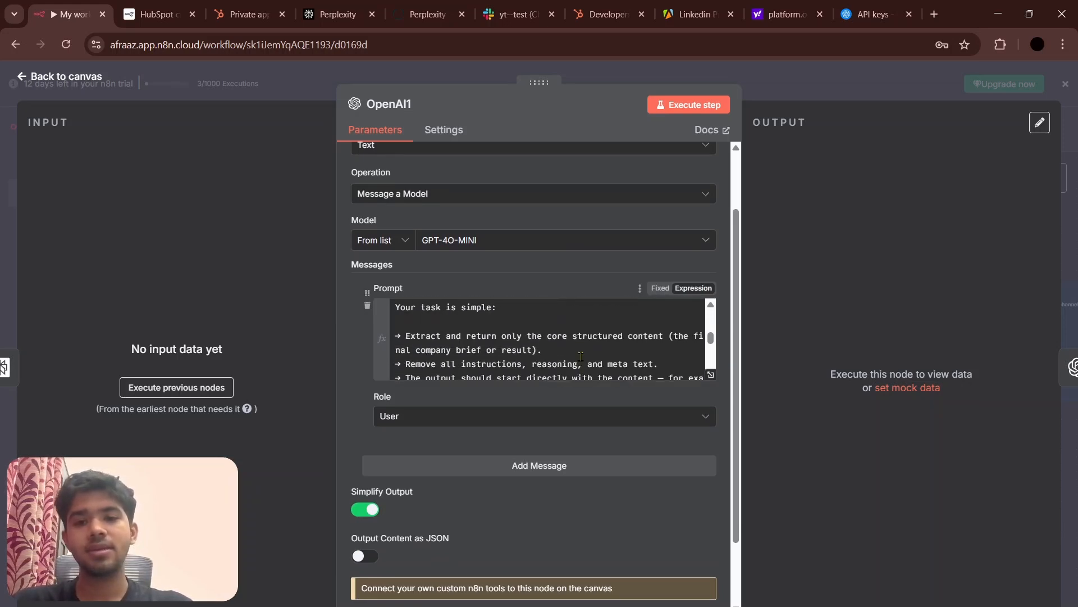
scroll(581, 356, down, 1)
scroll(580, 356, down, 6)
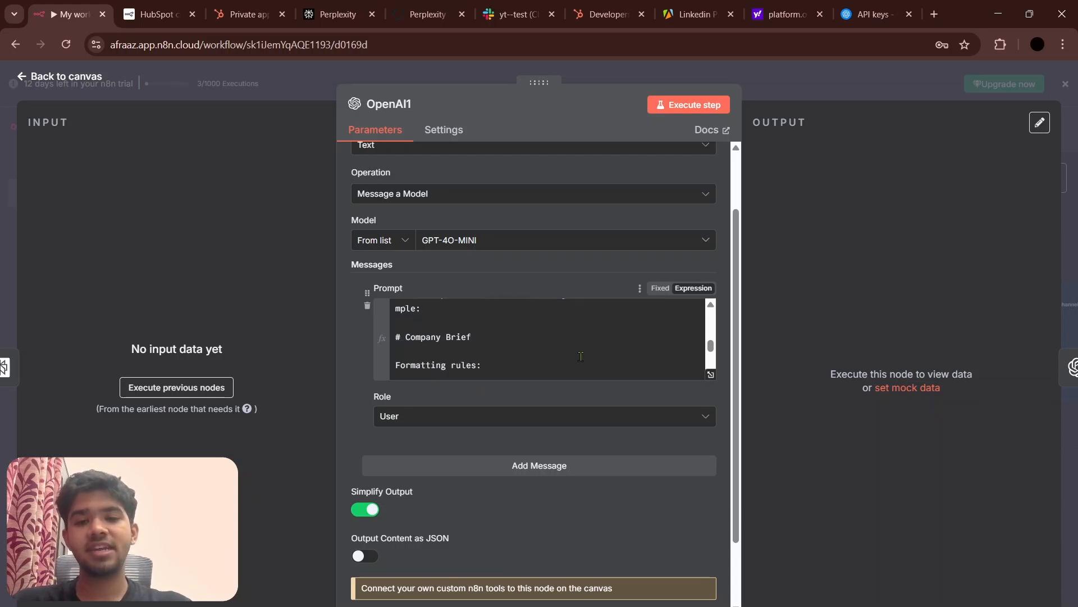
scroll(580, 356, down, 1)
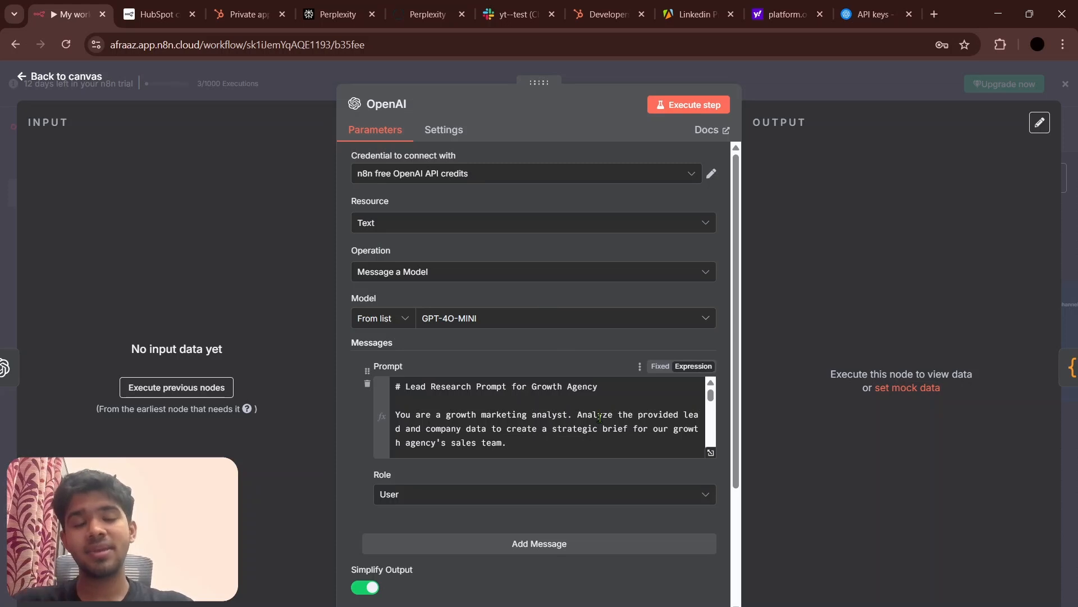
Step: Read the Lead Research Prompt for Growth Agency in the OpenAI node, covering its core objective and critical instructions
scroll(600, 418, down, 5)
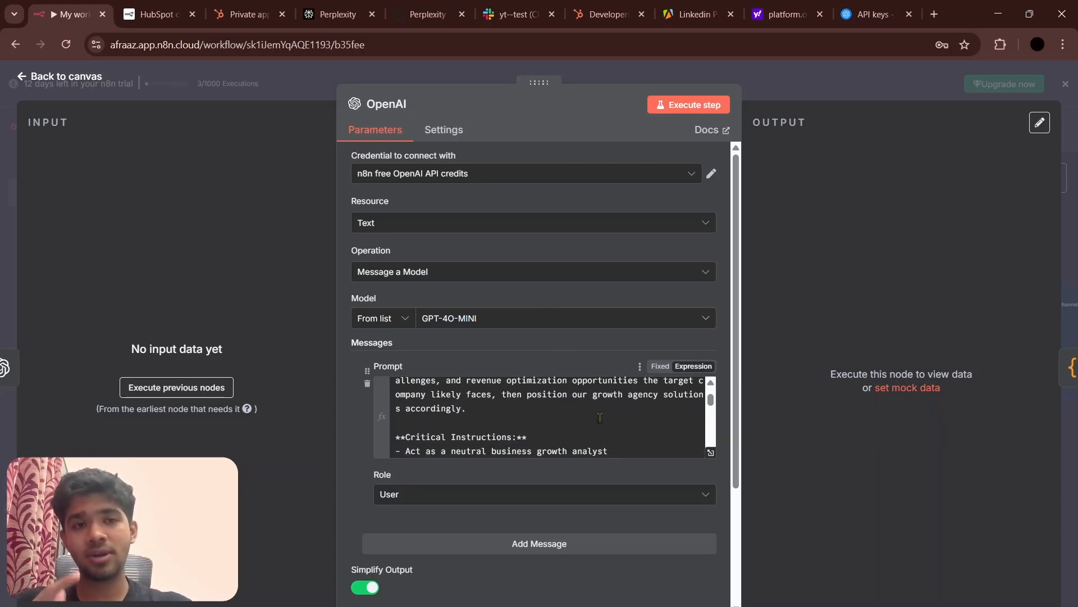
scroll(600, 418, down, 1)
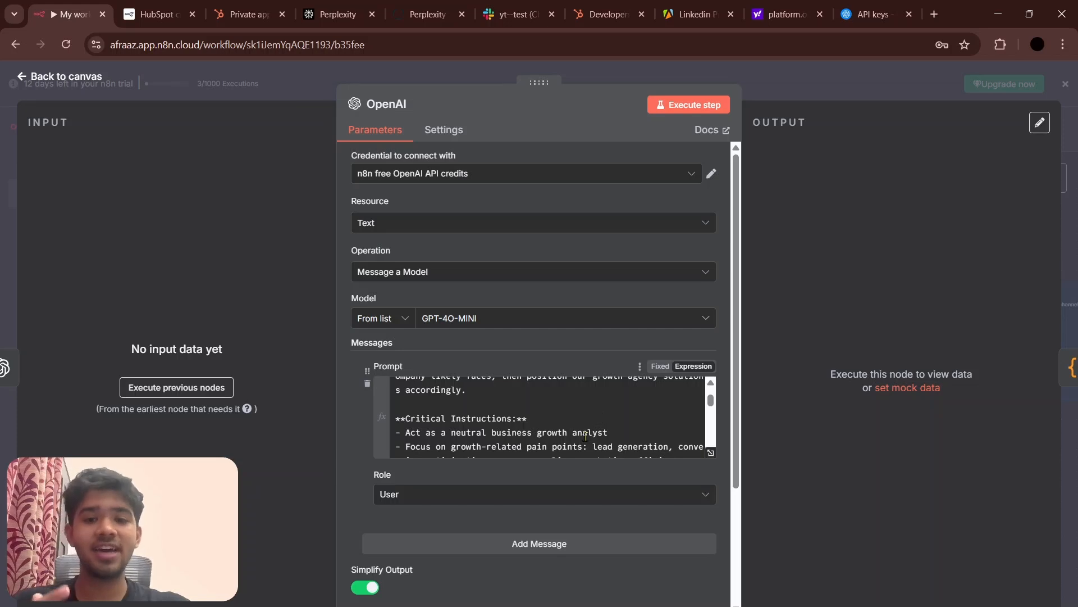
scroll(560, 424, down, 2)
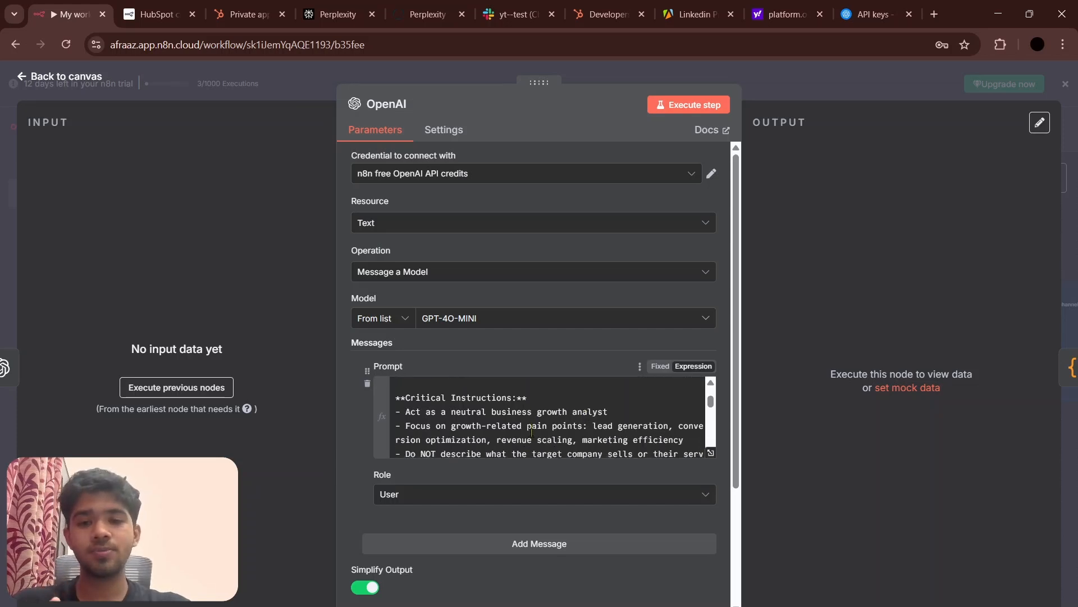
scroll(531, 433, up, 6)
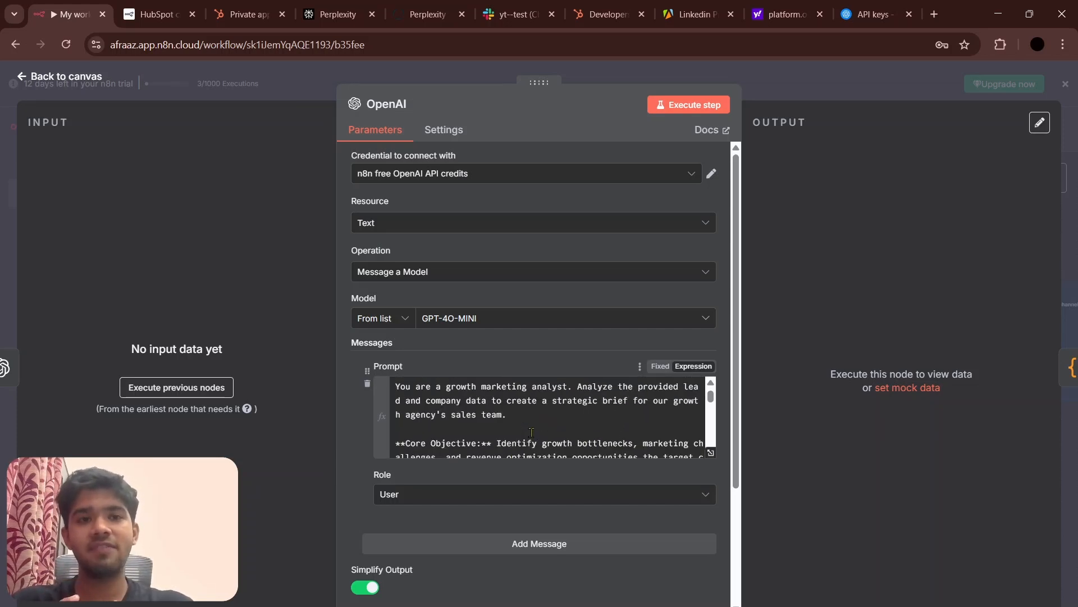
scroll(531, 433, down, 5)
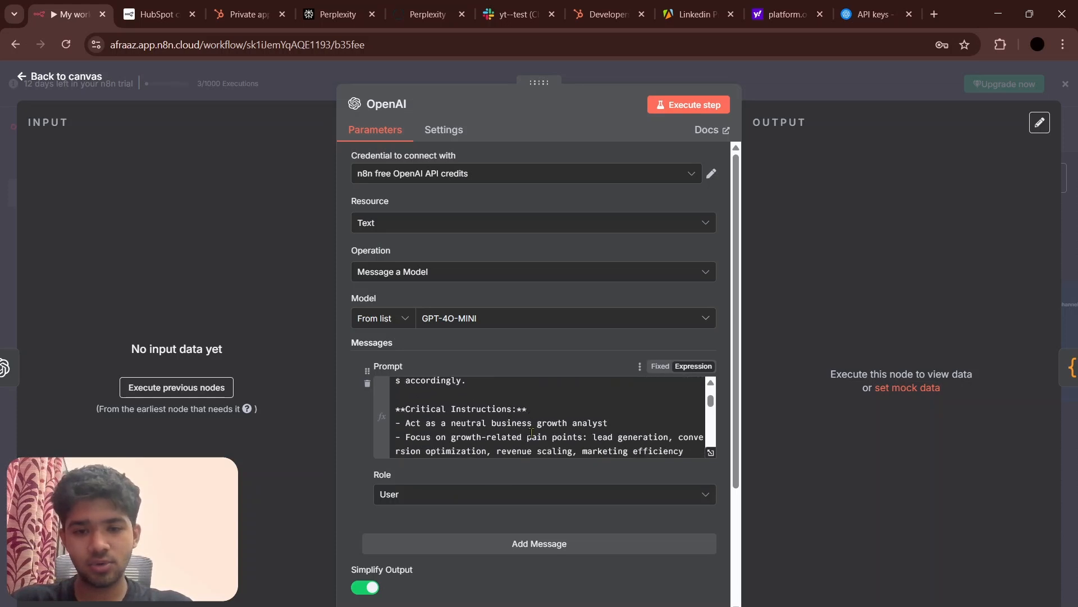
Step: Read the OpenAI node prompt's Lead Brief output template, from Lead Name through company details to Likely Pain Points and Growth Solutions
scroll(532, 432, down, 6)
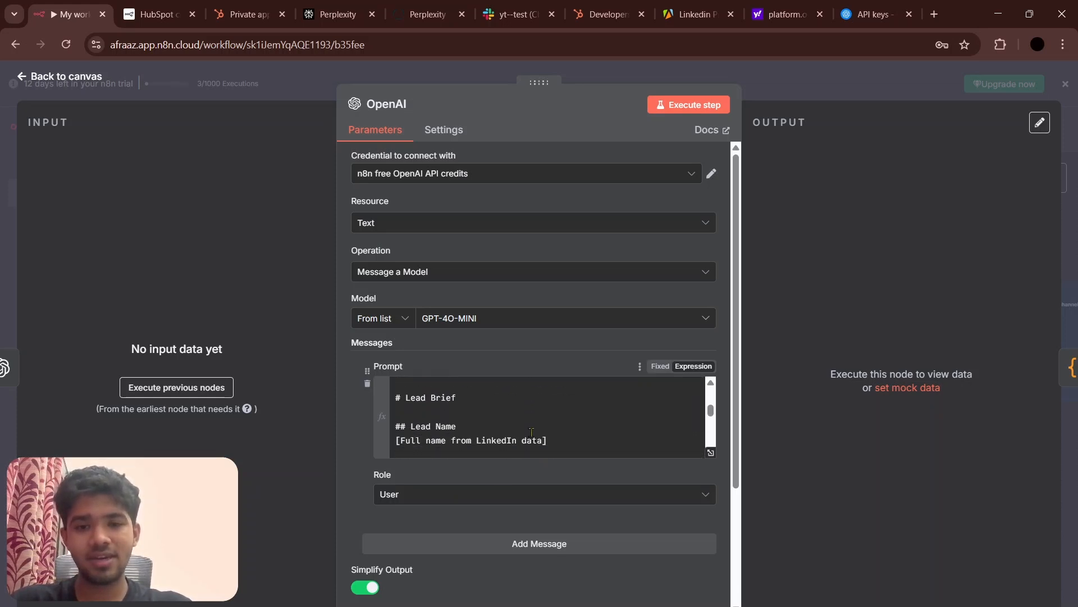
scroll(532, 432, down, 4)
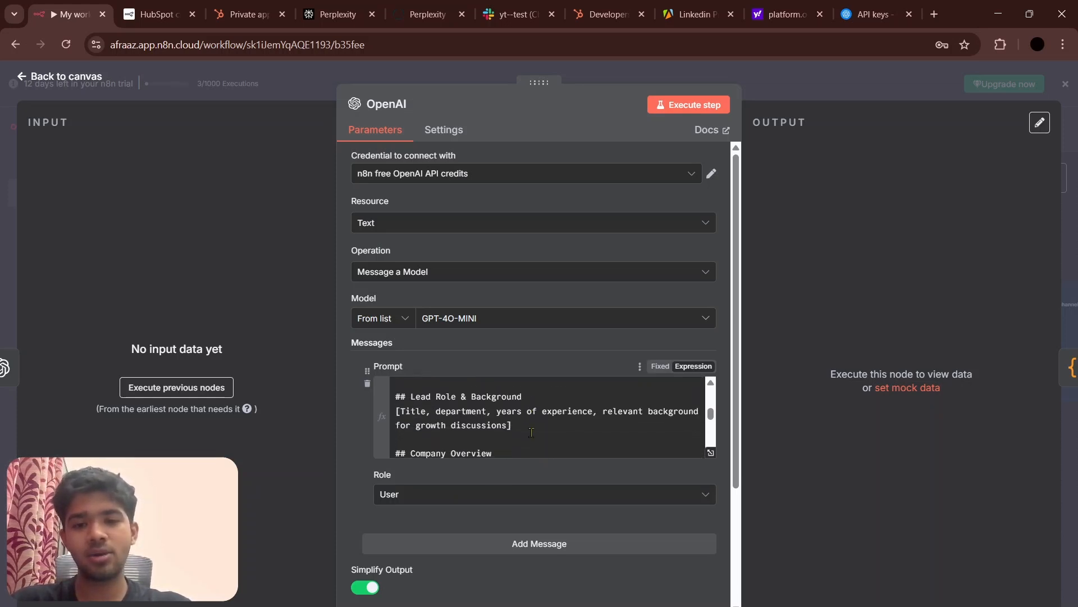
scroll(531, 433, down, 1)
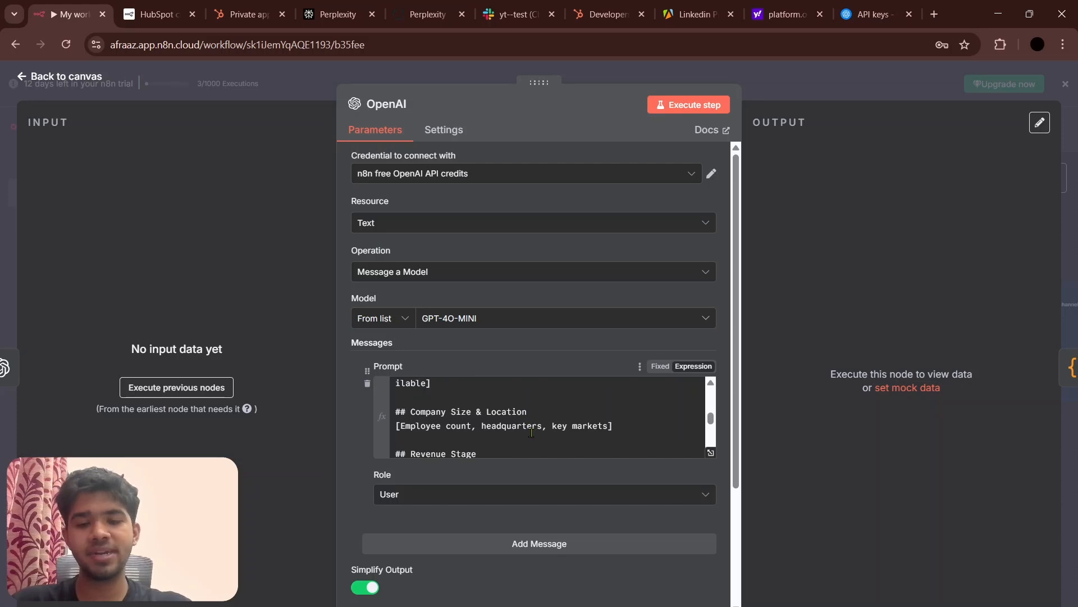
scroll(531, 433, down, 3)
scroll(531, 432, down, 4)
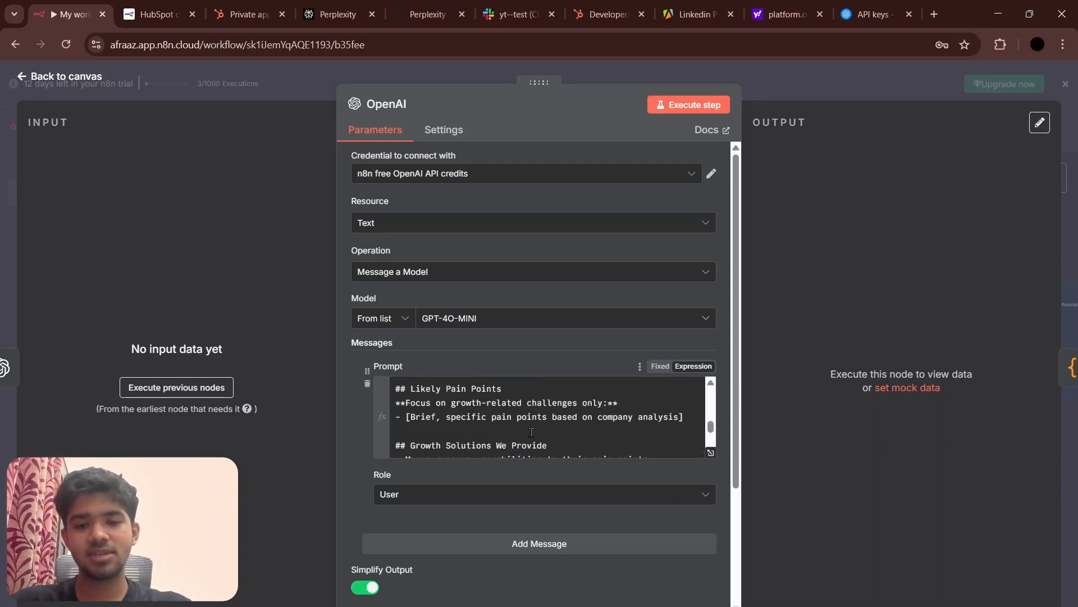
scroll(531, 432, down, 5)
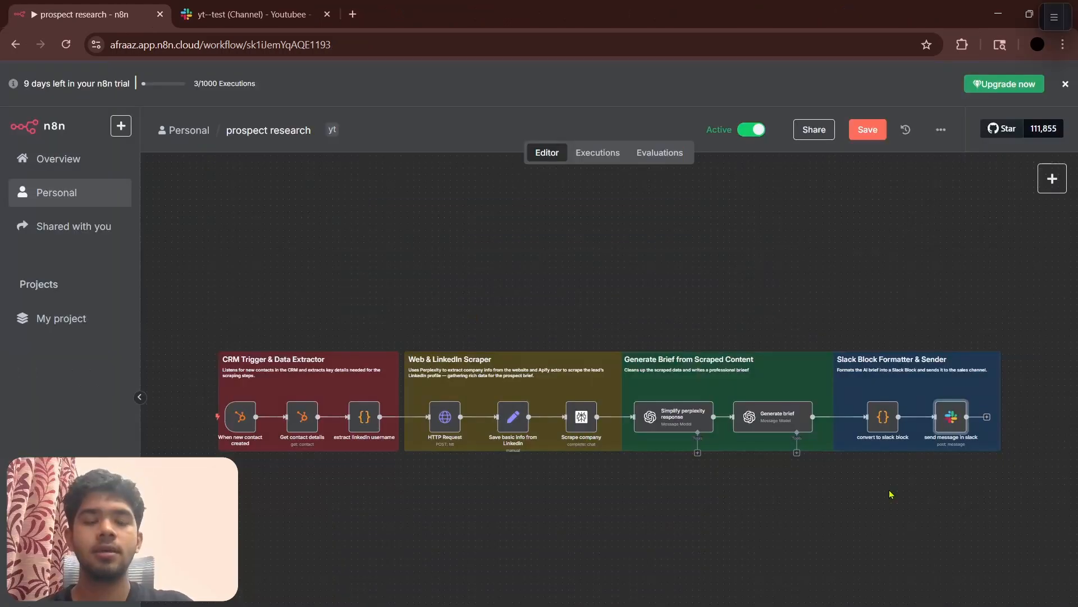
Step: Create a new Slack OAuth2 credential in the send message in slack node and allow n8n.cloud access to the Youtubee workspace
double_click(953, 418)
click(604, 179)
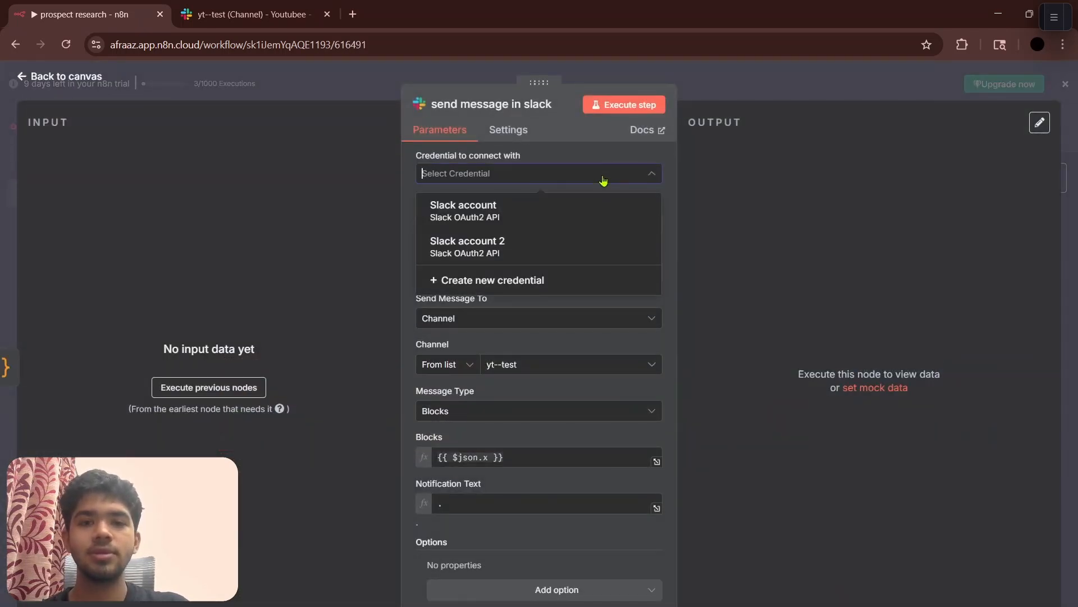
click(521, 279)
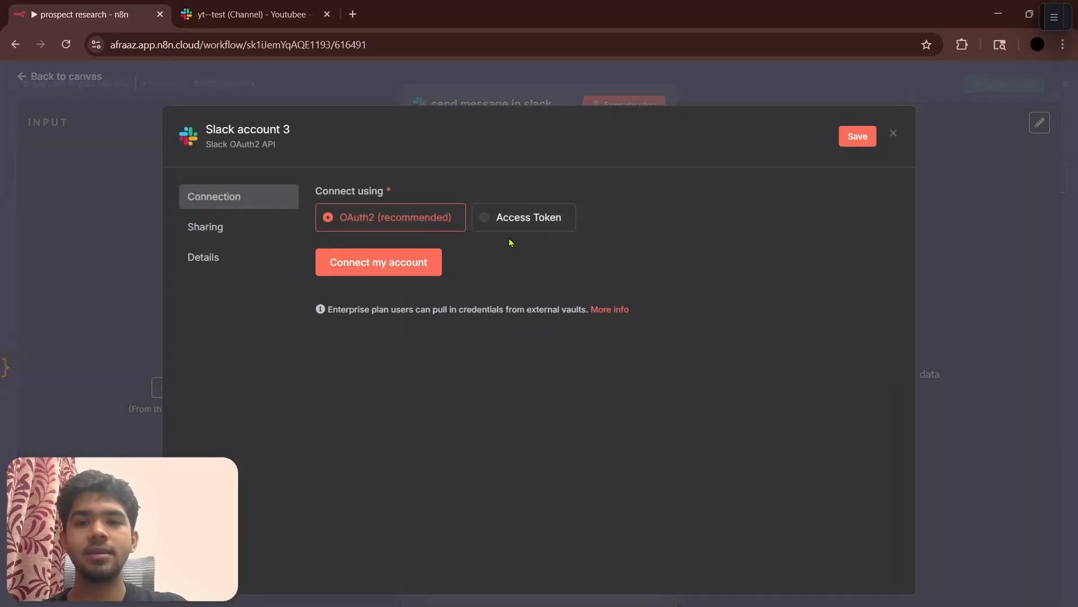
click(395, 261)
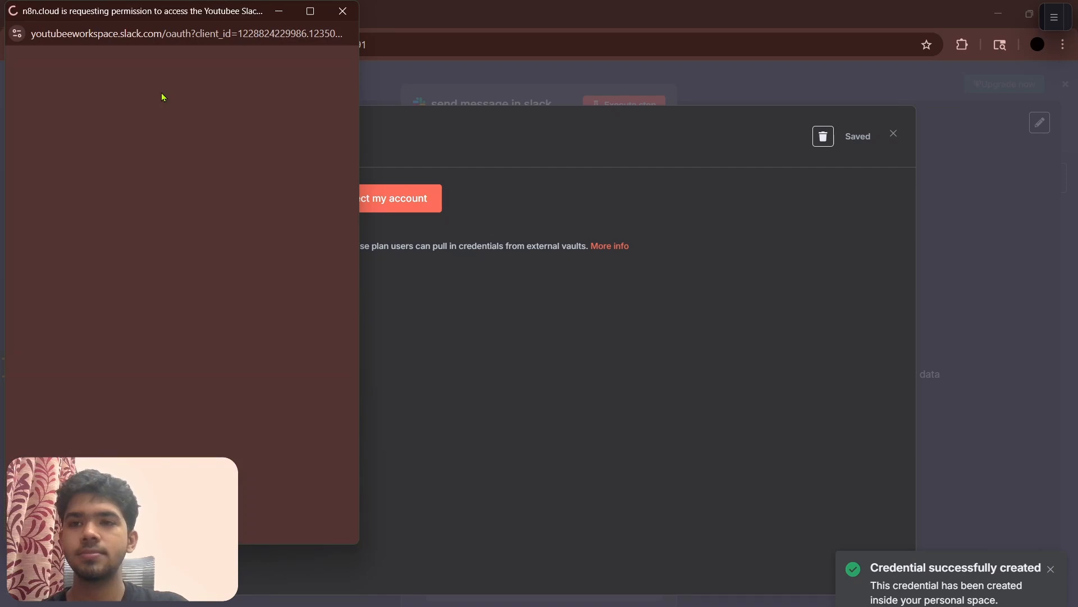
click(242, 74)
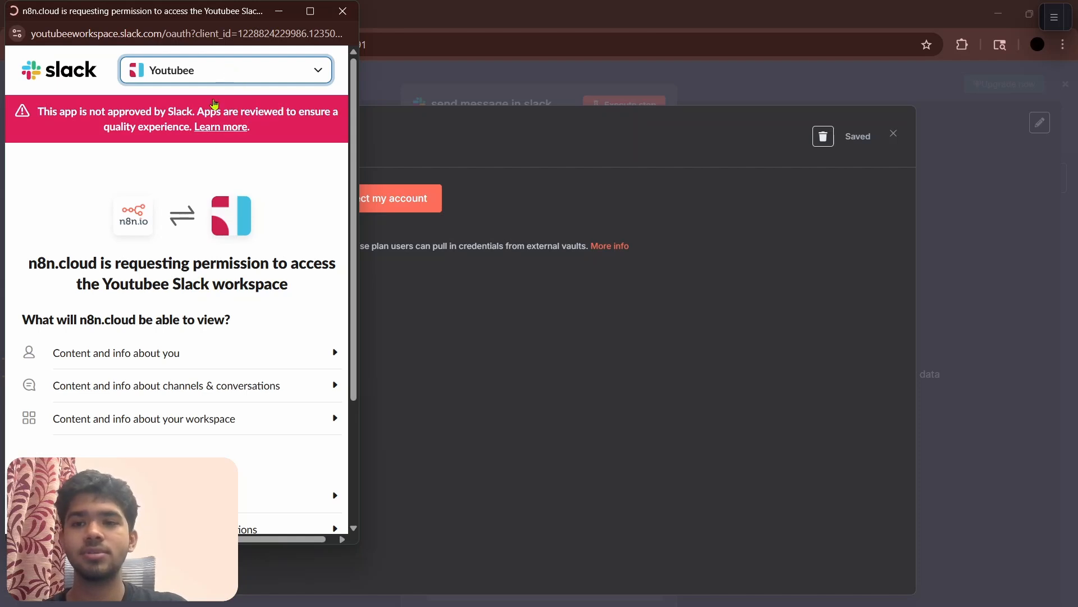
scroll(224, 178, down, 3)
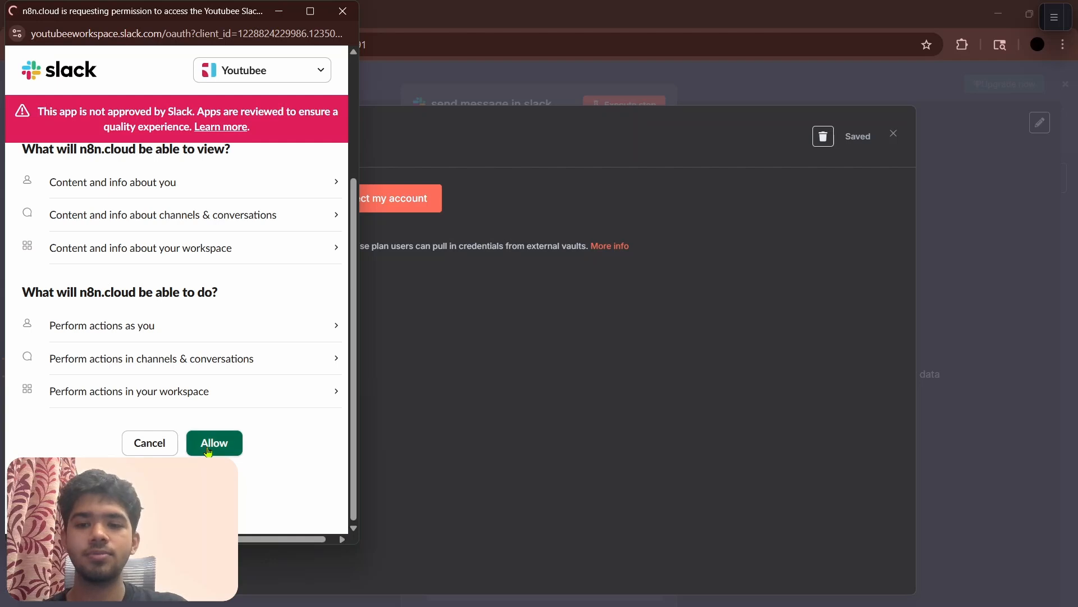
click(208, 449)
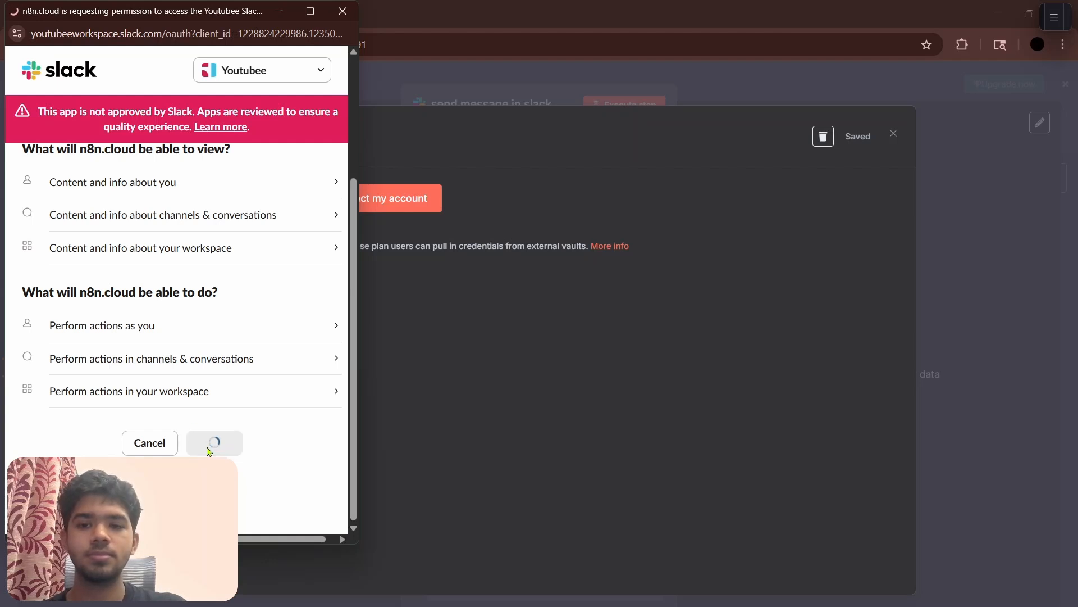